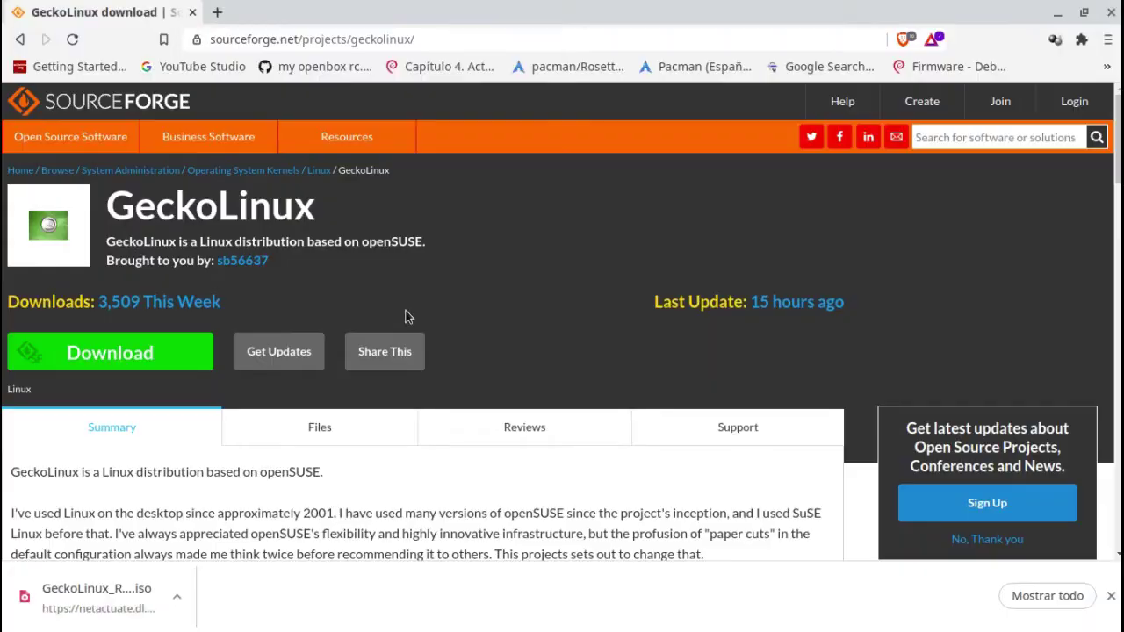
From DistroWatch's GeckoLinux release entry, open the SourceForge rolling 999.201205 files and display the checksums of GeckoLinux_ROLLING_XFCE.x86_64-999.201205.0.iso.
{"action": "left_click", "coordinate": [23, 41]}
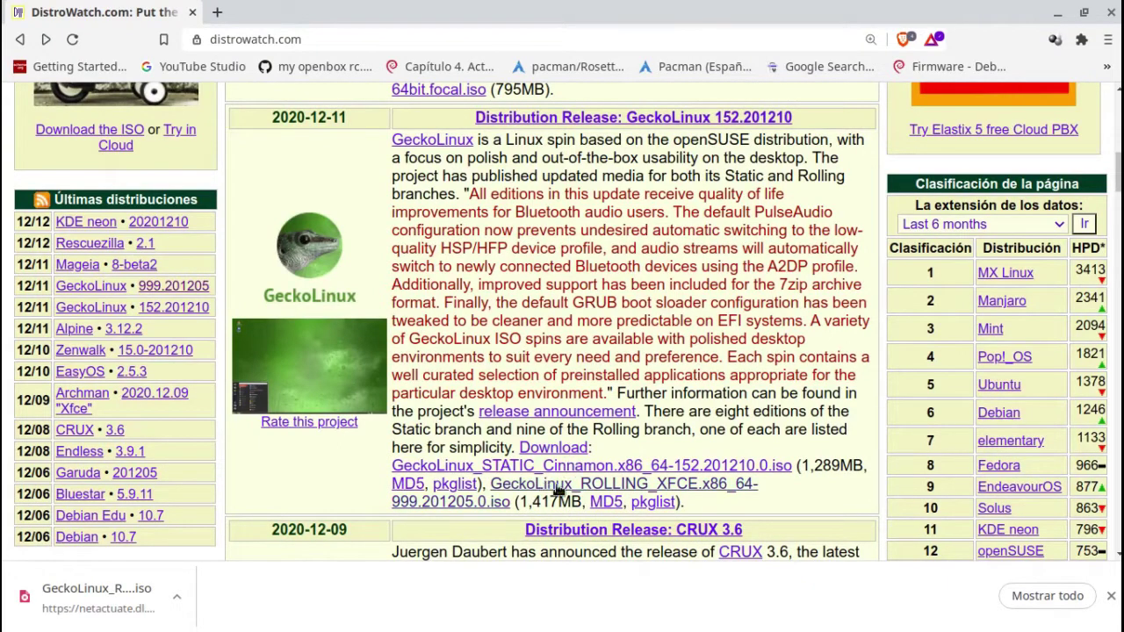
{"action": "left_click", "coordinate": [607, 502]}
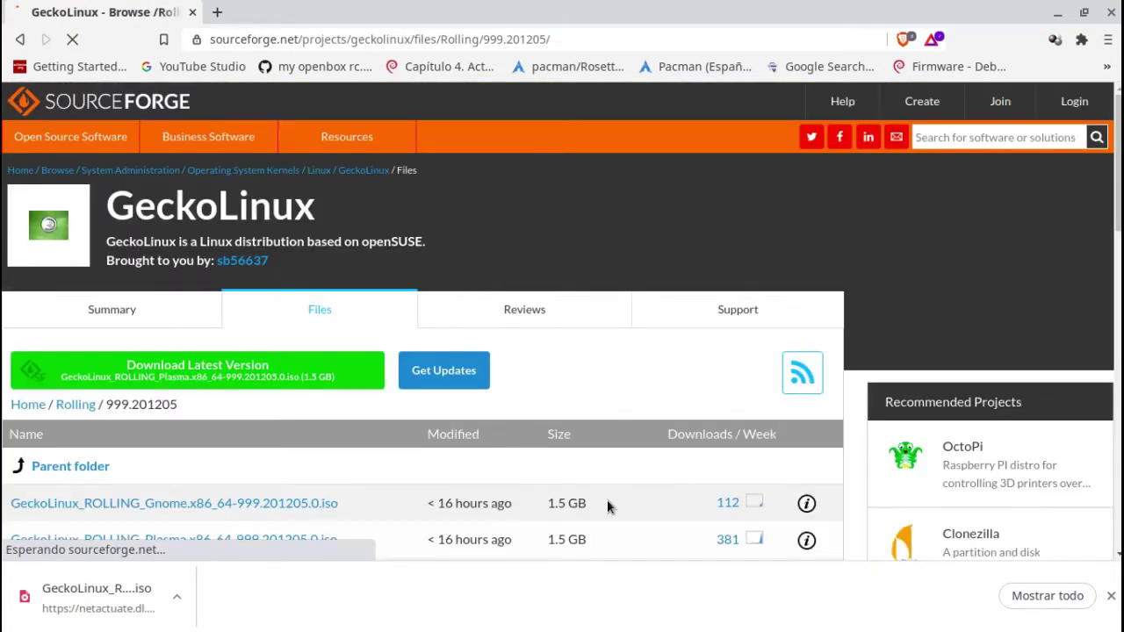
{"action": "scroll", "coordinate": [537, 404], "scroll_direction": "down", "scroll_amount": 1}
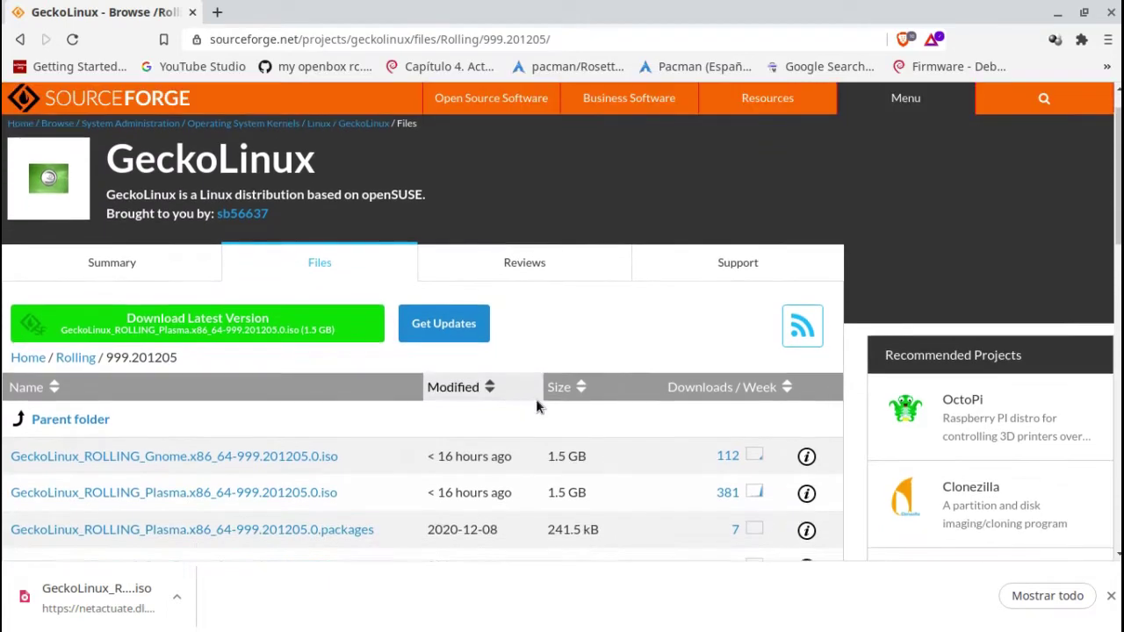
{"action": "scroll", "coordinate": [538, 405], "scroll_direction": "down", "scroll_amount": 6}
{"action": "scroll", "coordinate": [536, 405], "scroll_direction": "down", "scroll_amount": 4}
{"action": "scroll", "coordinate": [535, 405], "scroll_direction": "down", "scroll_amount": 2}
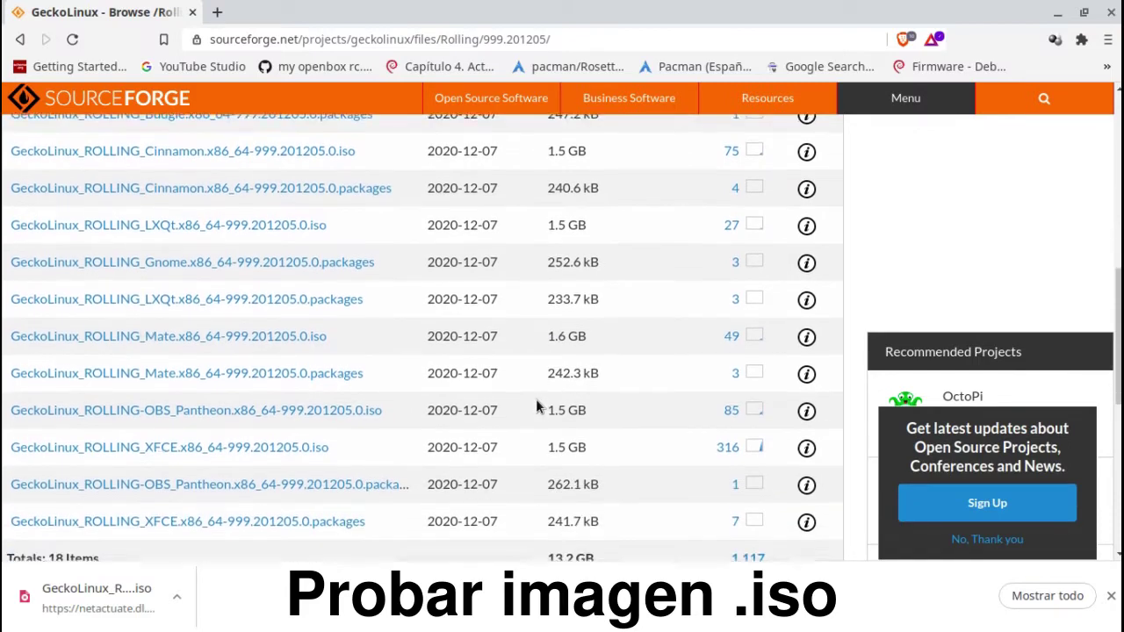
{"action": "scroll", "coordinate": [536, 406], "scroll_direction": "down", "scroll_amount": 1}
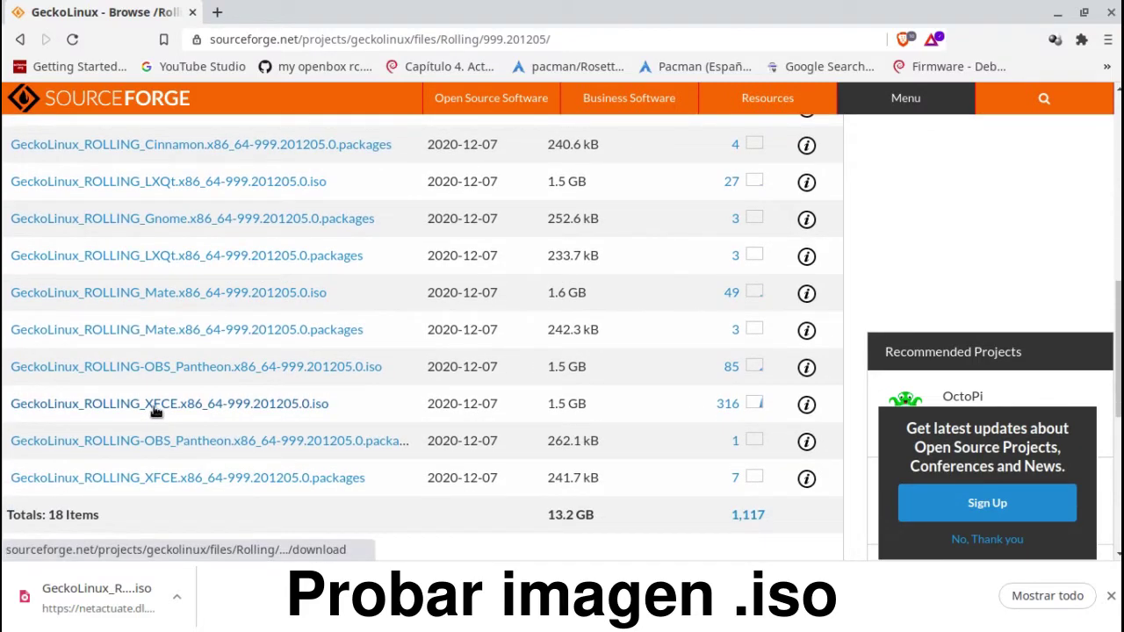
{"action": "left_click", "coordinate": [806, 404]}
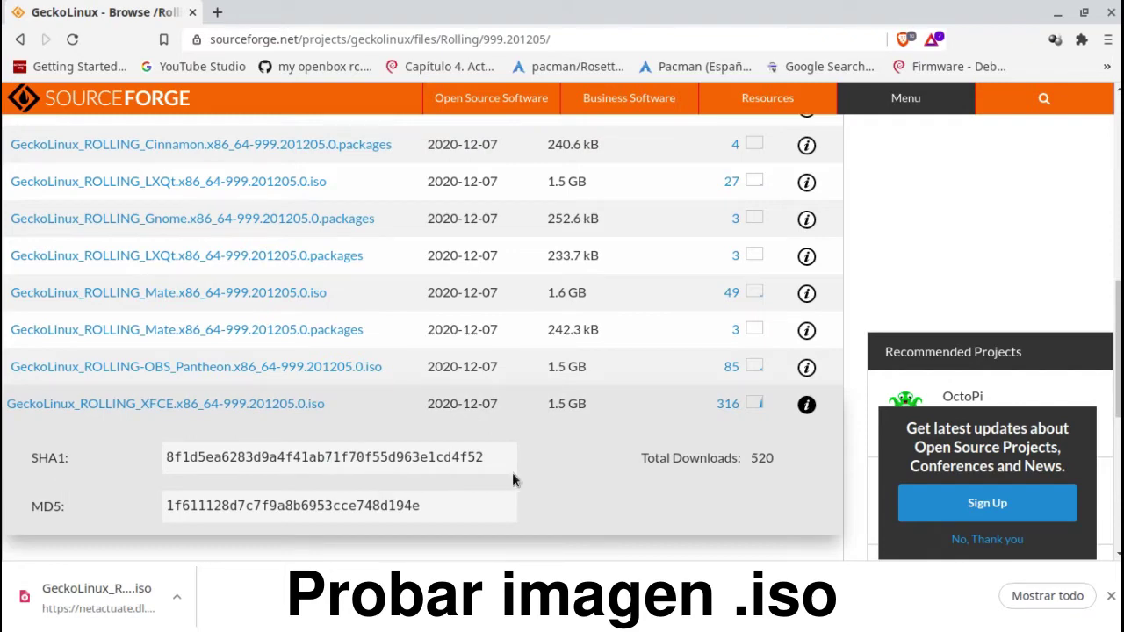
Switch to the Xfce terminal and list the contents of the Downloads folder with ls.
{"action": "key", "text": "alt+Tab"}
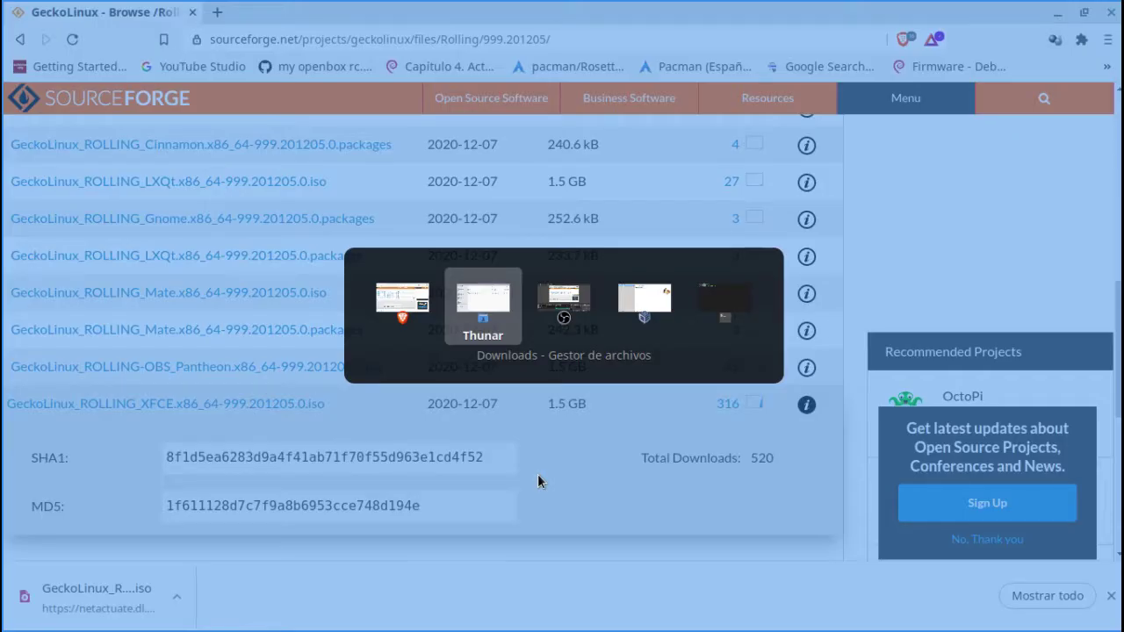
{"action": "key", "text": "alt+Tab"}
{"action": "key", "text": "alt+Tab"}
{"action": "key", "text": "alt+Tab"}
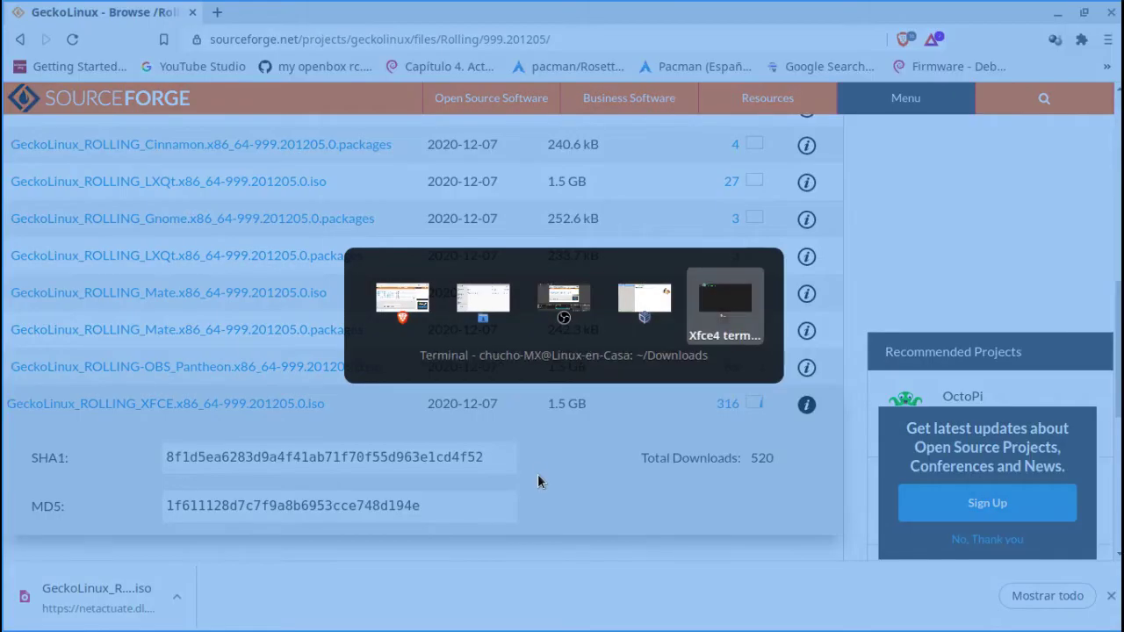
{"action": "type", "text": "ls"}
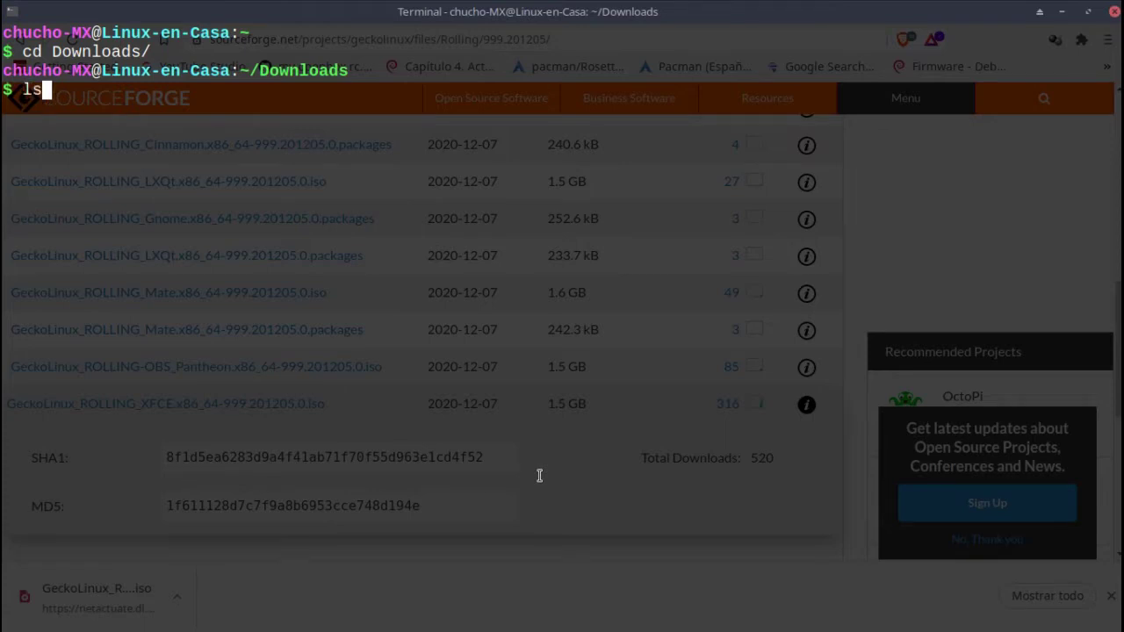
{"action": "key", "text": "Return"}
Compute the SHA1 checksum of GeckoLinux_ROLLING_XFCE.x86_64-999.201205.0.iso with sha1sum.
{"action": "type", "text": "sh"}
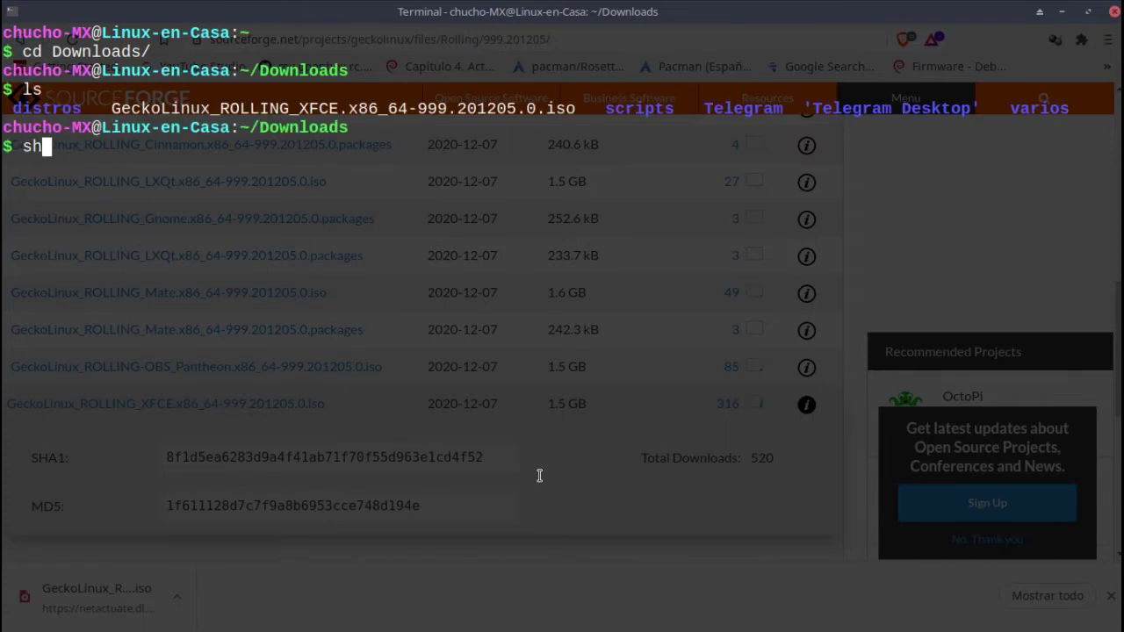
{"action": "type", "text": "a1sum "}
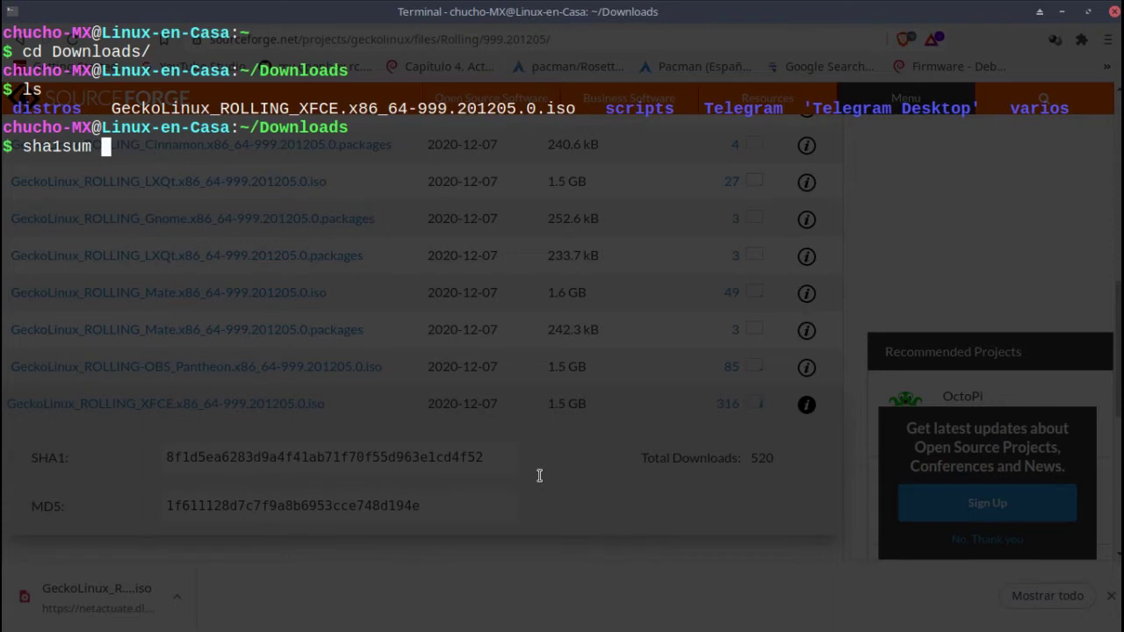
{"action": "type", "text": "Ge"}
{"action": "key", "text": "Tab"}
{"action": "key", "text": "Return"}
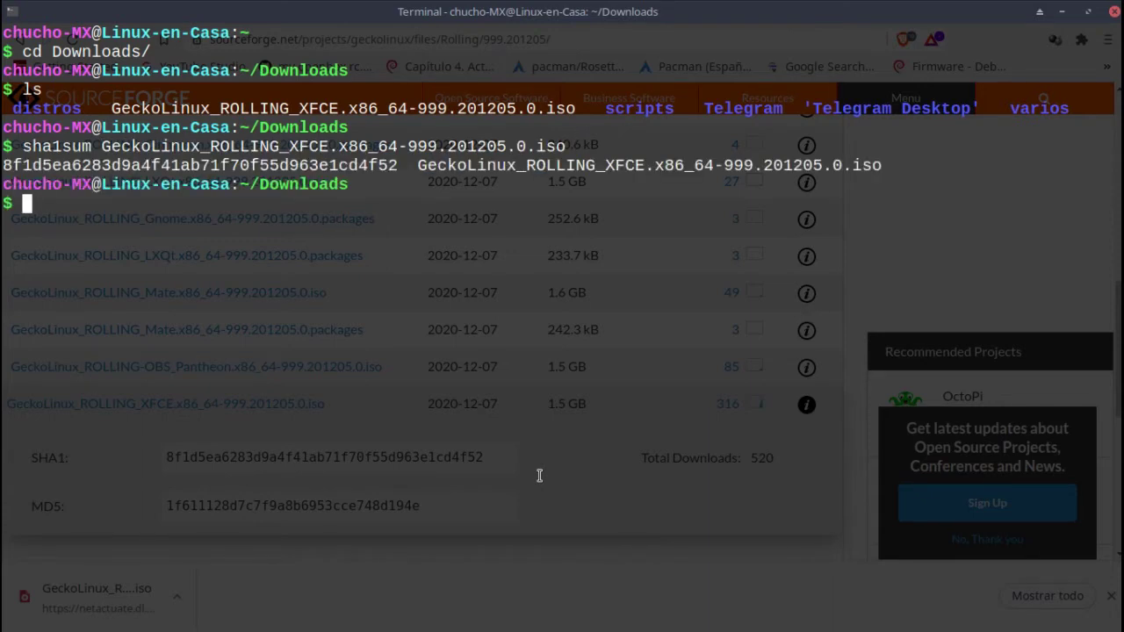
Compute the MD5 checksum of GeckoLinux_ROLLING_XFCE.x86_64-999.201205.0.iso with md5sum.
{"action": "type", "text": "md5sum "}
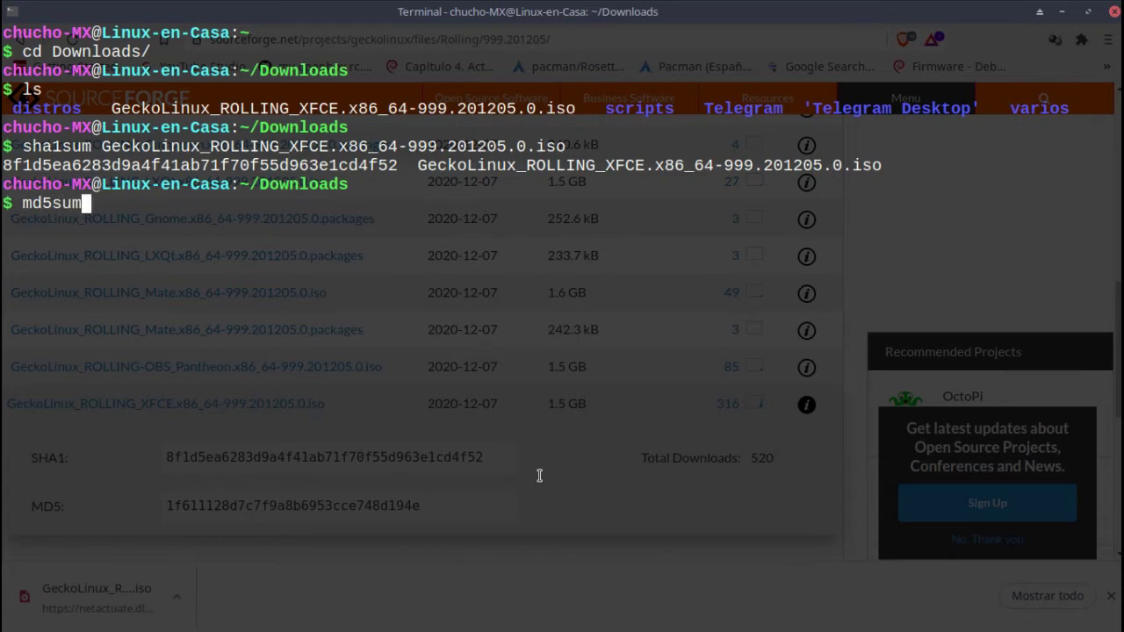
{"action": "type", "text": "Ge"}
{"action": "key", "text": "Tab"}
{"action": "key", "text": "Return"}
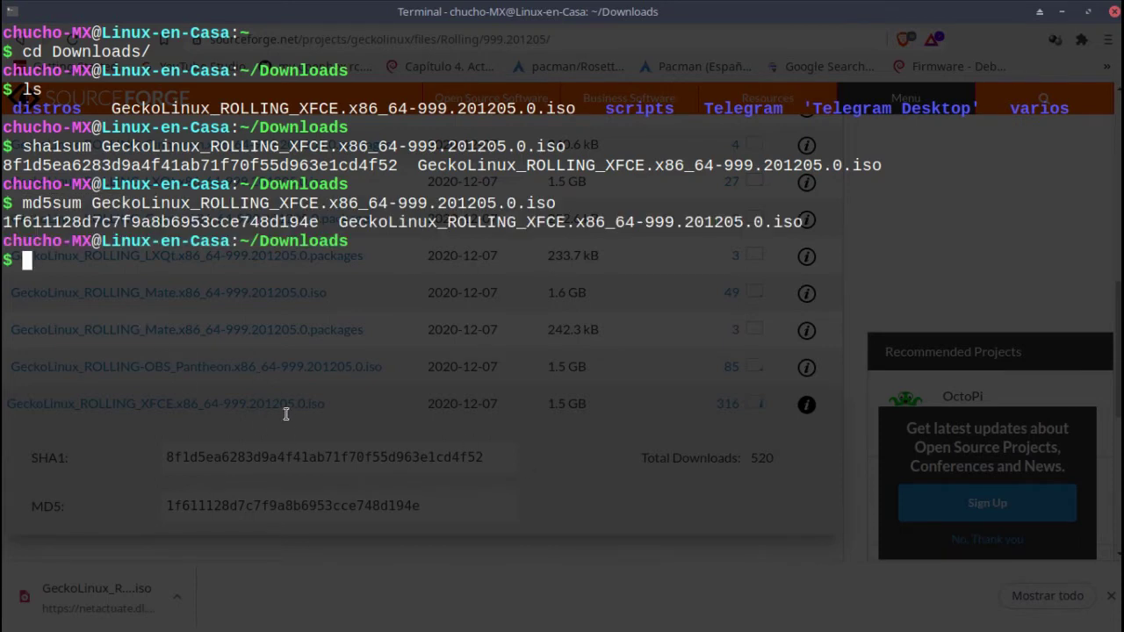
Switch to VirtualBox and start a new virtual machine named Gecko_linux.
{"action": "key", "text": "alt+Tab"}
{"action": "key", "text": "alt+Tab"}
{"action": "key", "text": "alt+Tab"}
{"action": "key", "text": "alt+Tab"}
{"action": "key", "text": "alt+Tab"}
{"action": "key", "text": "alt+Tab"}
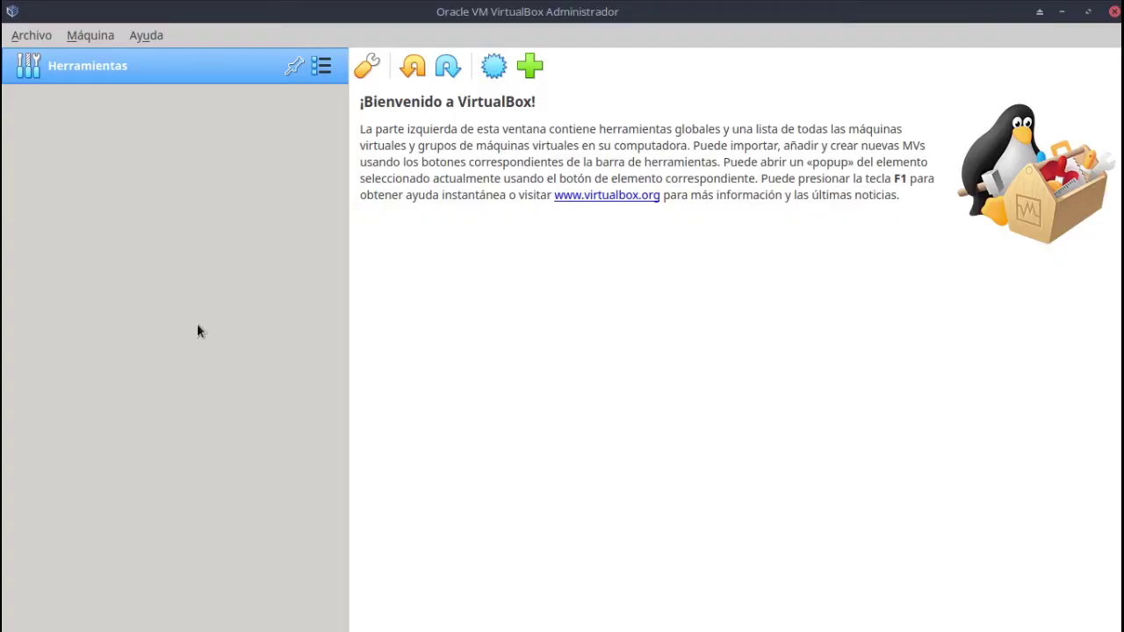
{"action": "left_click", "coordinate": [494, 68]}
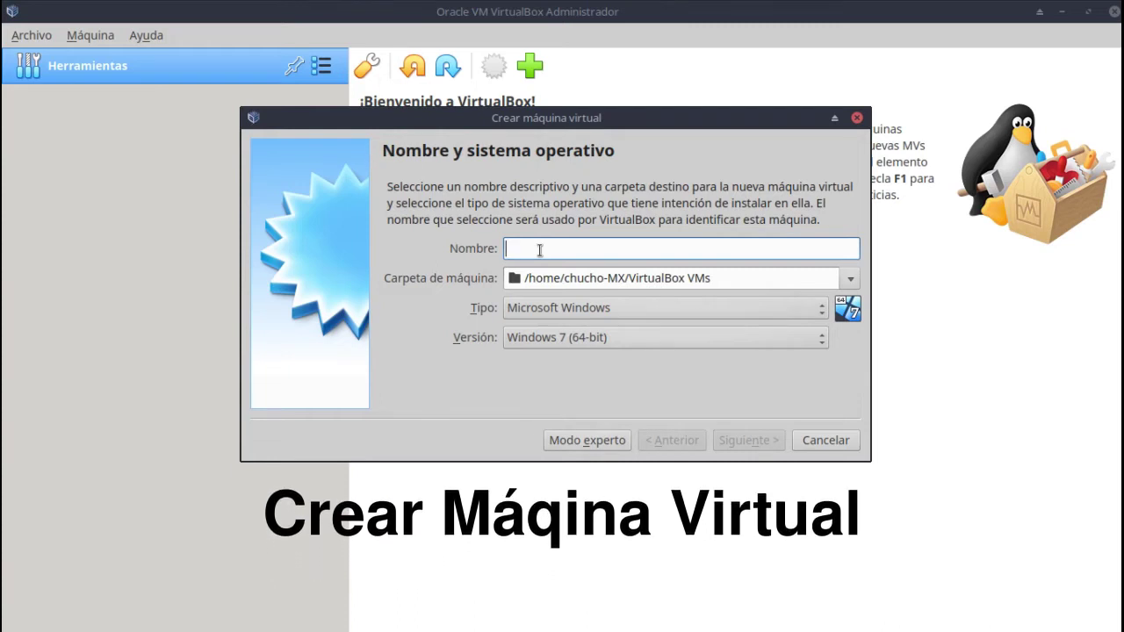
{"action": "type", "text": "Gecko"}
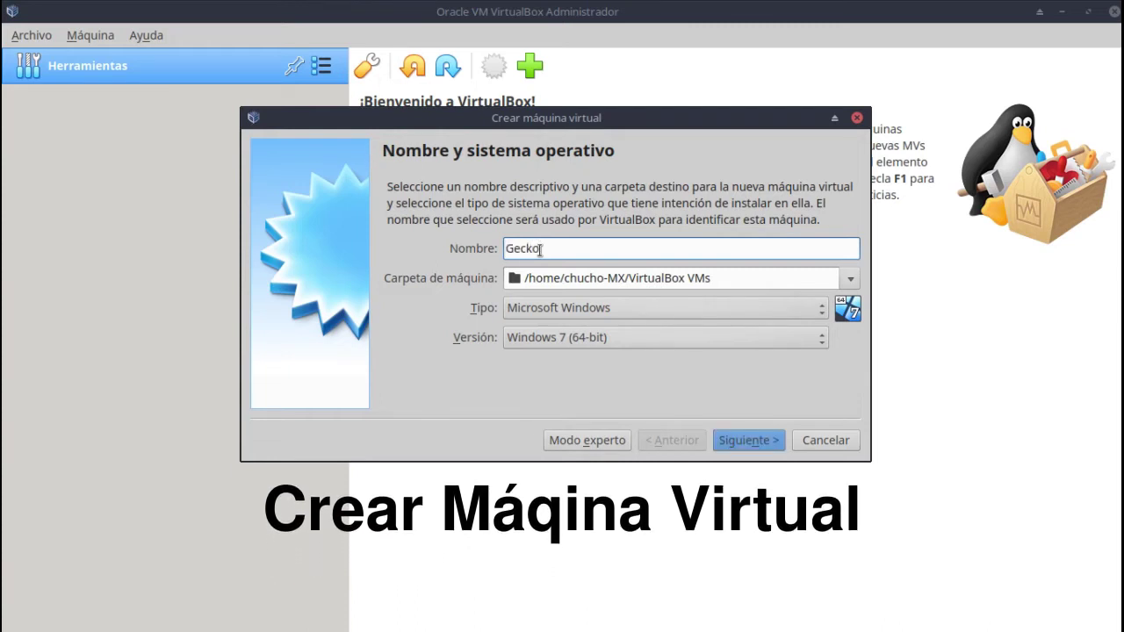
{"action": "type", "text": " li"}
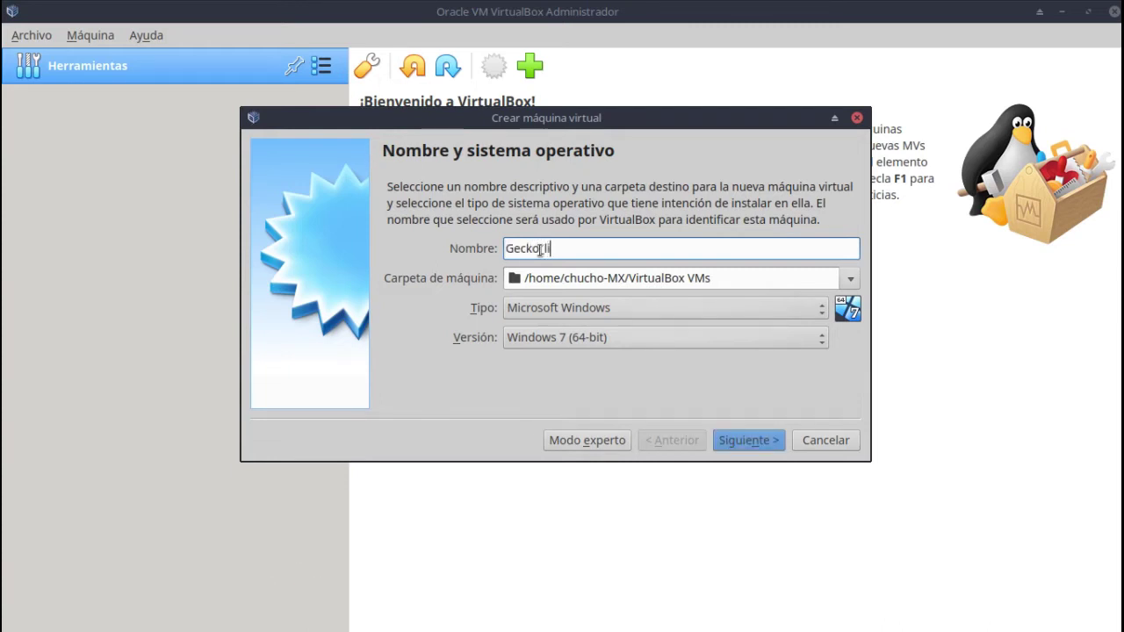
{"action": "type", "text": "nux"}
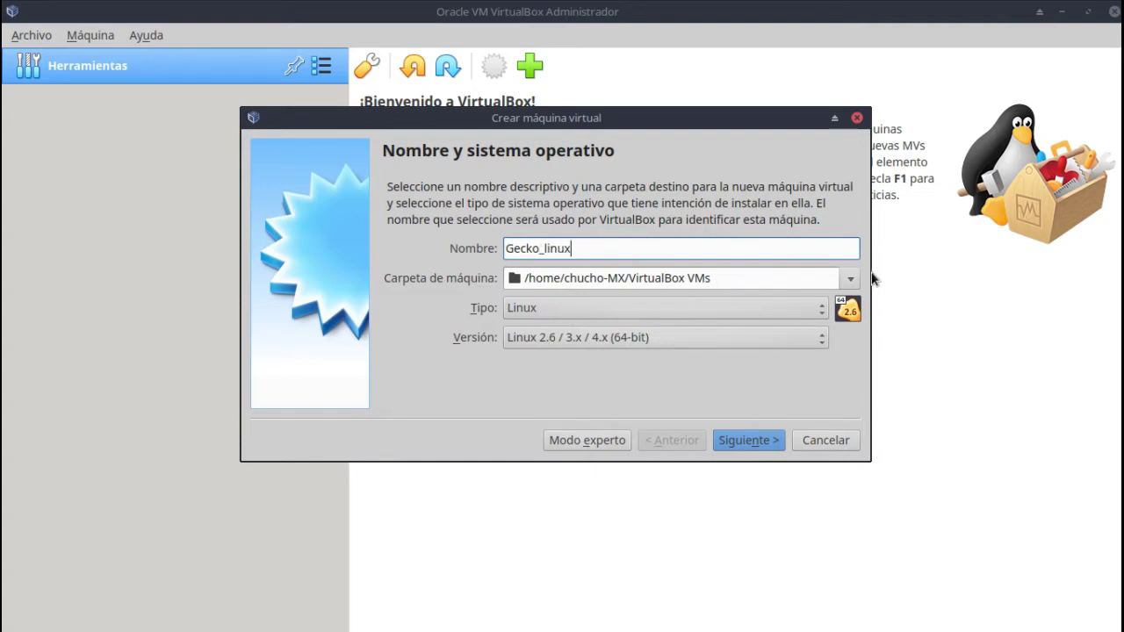
Set the new machine's operating system version to openSUSE (64-bit) and continue to the memory settings.
{"action": "left_click", "coordinate": [766, 339]}
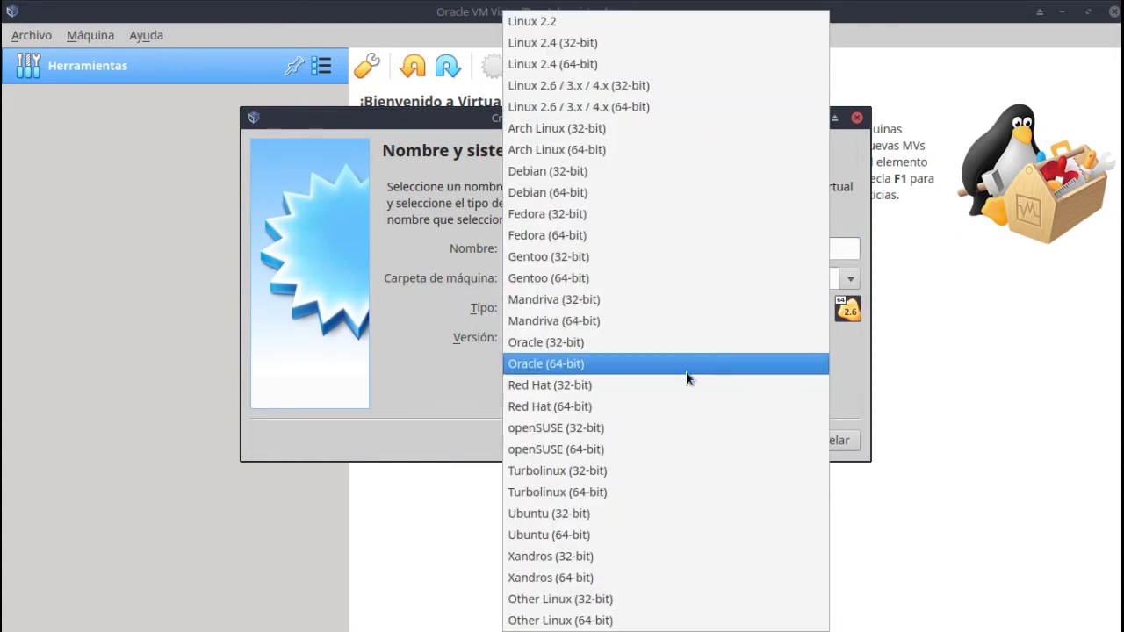
{"action": "left_click", "coordinate": [602, 450]}
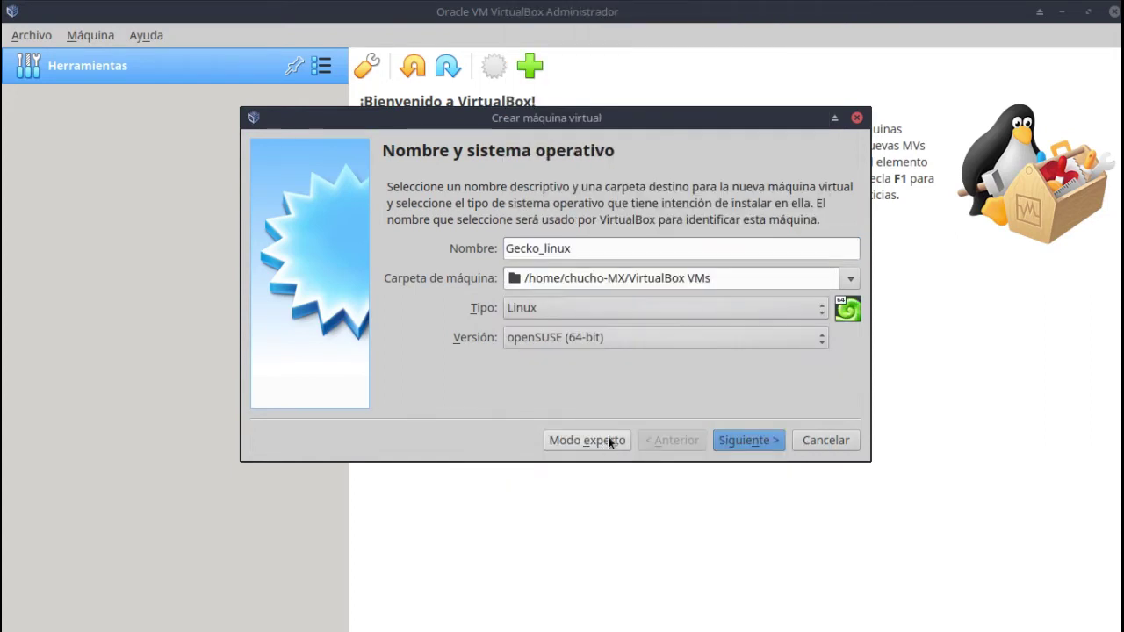
{"action": "left_click", "coordinate": [755, 440]}
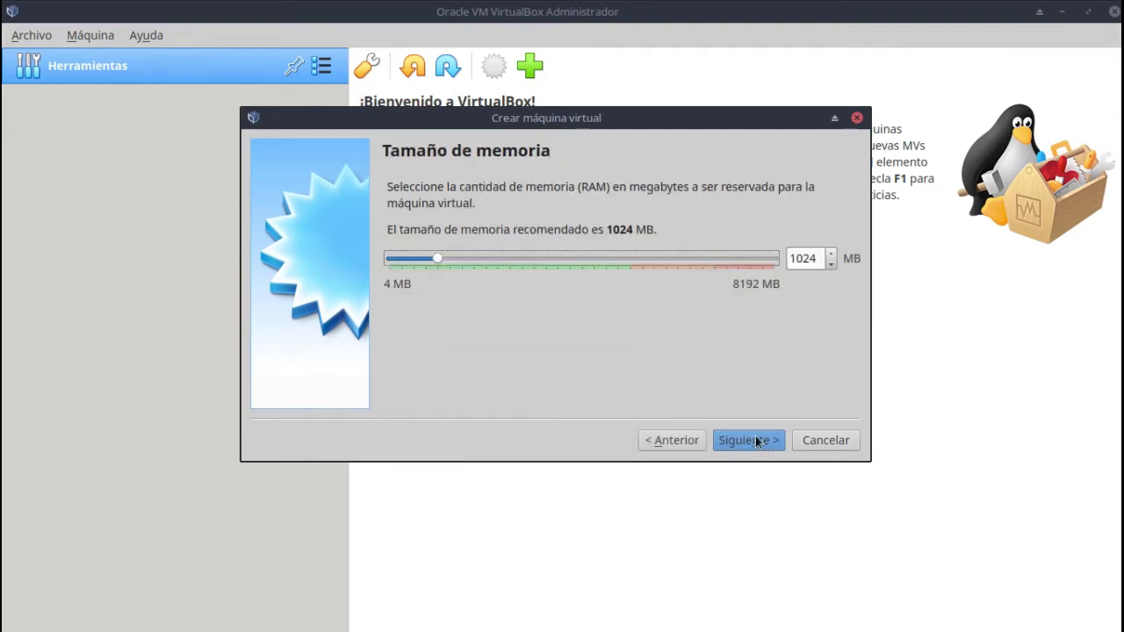
Reserve 2048 MB of memory for the new machine and continue to the hard disk settings.
{"action": "left_click_drag", "start_coordinate": [818, 262], "coordinate": [744, 261]}
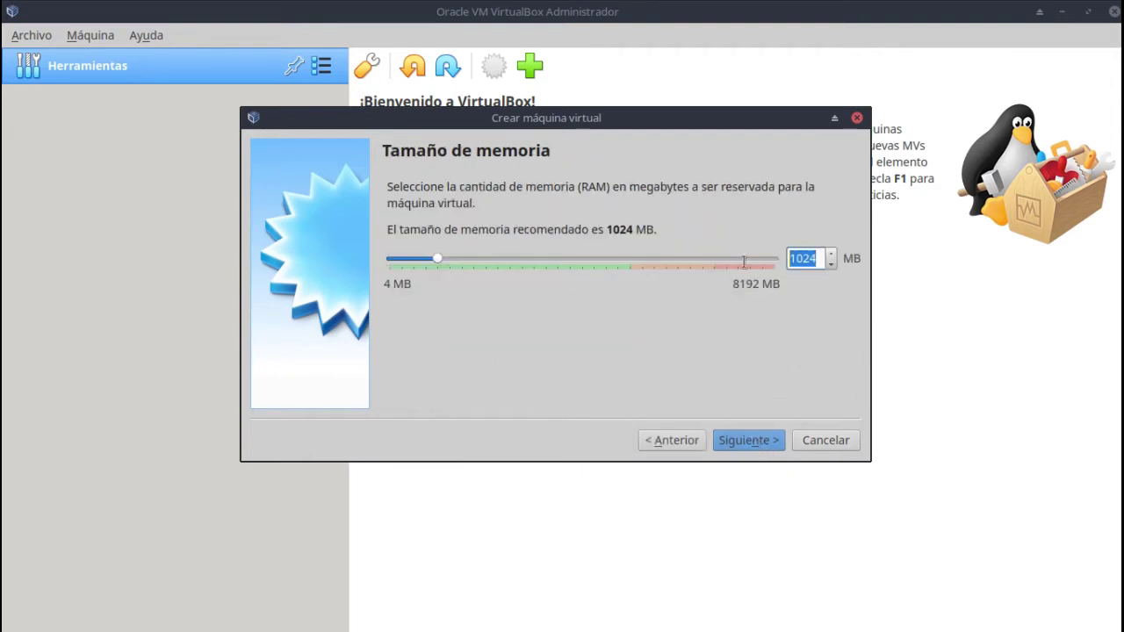
{"action": "type", "text": "20"}
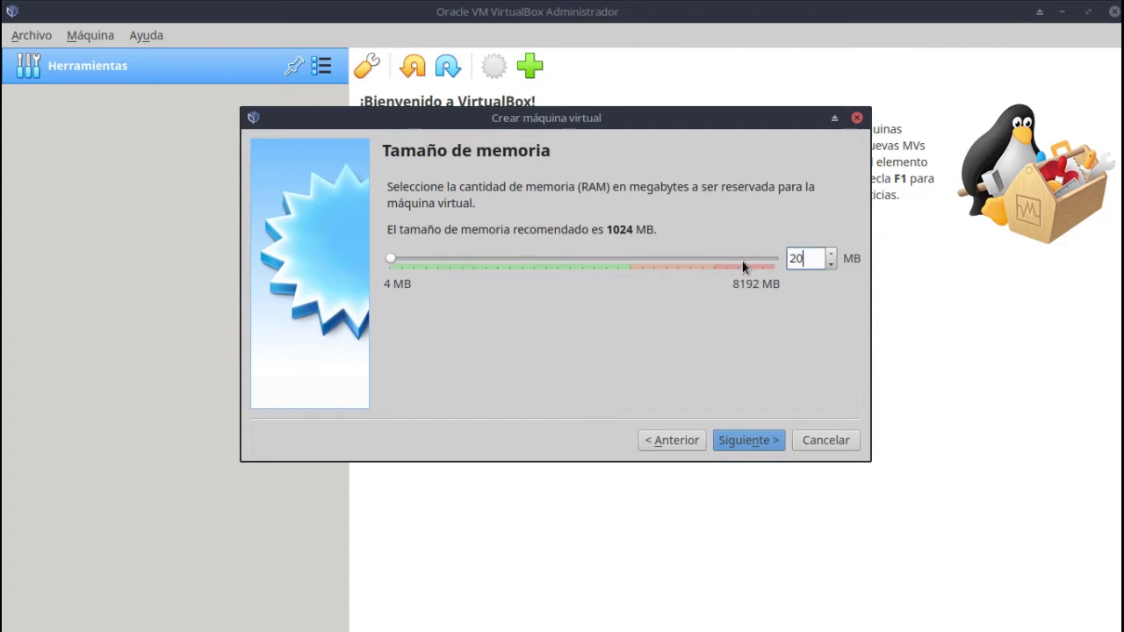
{"action": "type", "text": "48"}
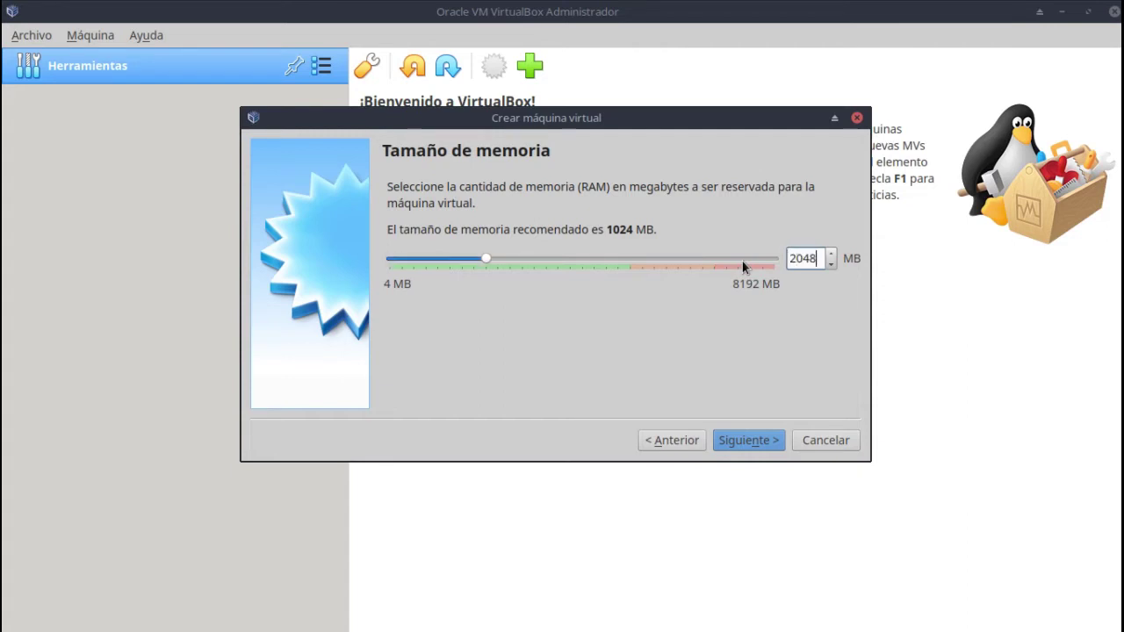
{"action": "left_click", "coordinate": [744, 442]}
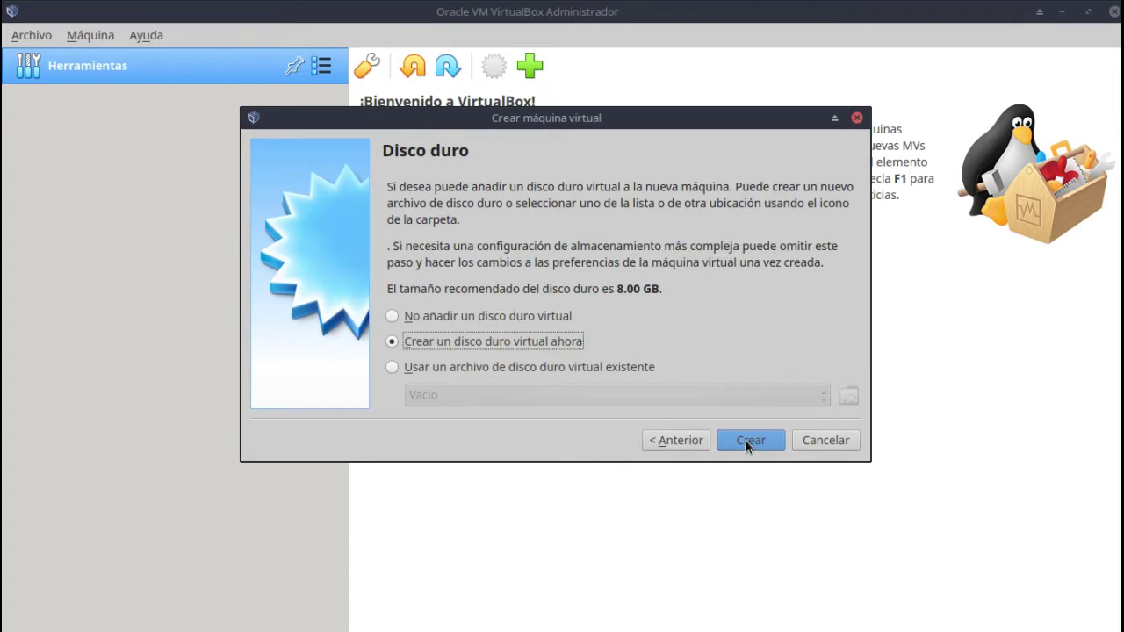
Create a new fixed-size VDI virtual hard disk of 28 GB for the Gecko_linux machine.
{"action": "left_click", "coordinate": [745, 439]}
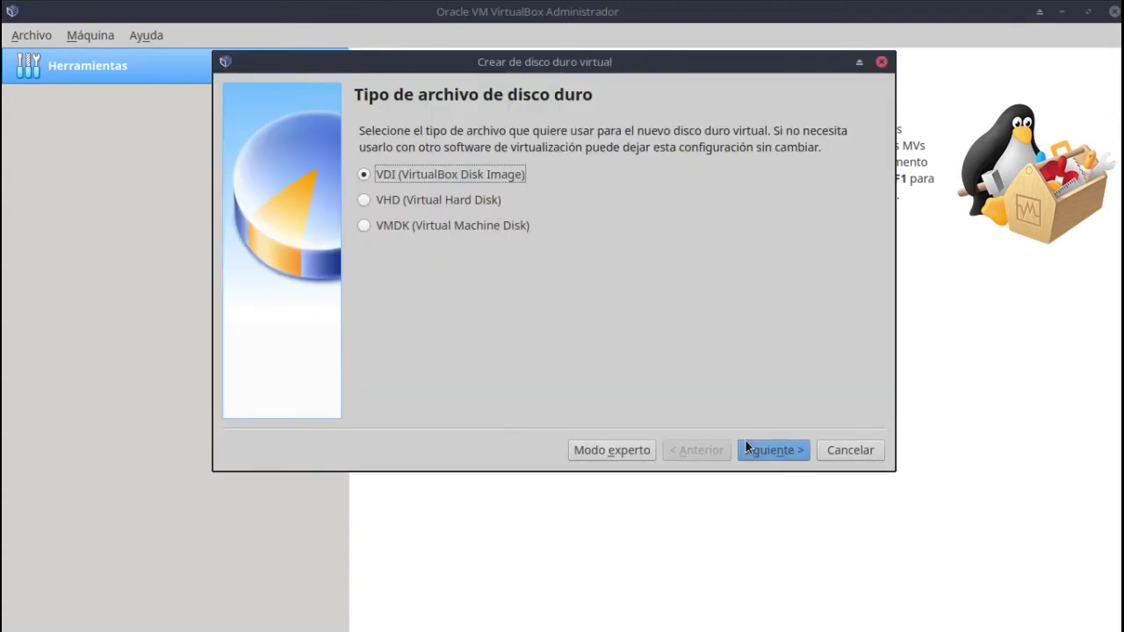
{"action": "left_click", "coordinate": [761, 450]}
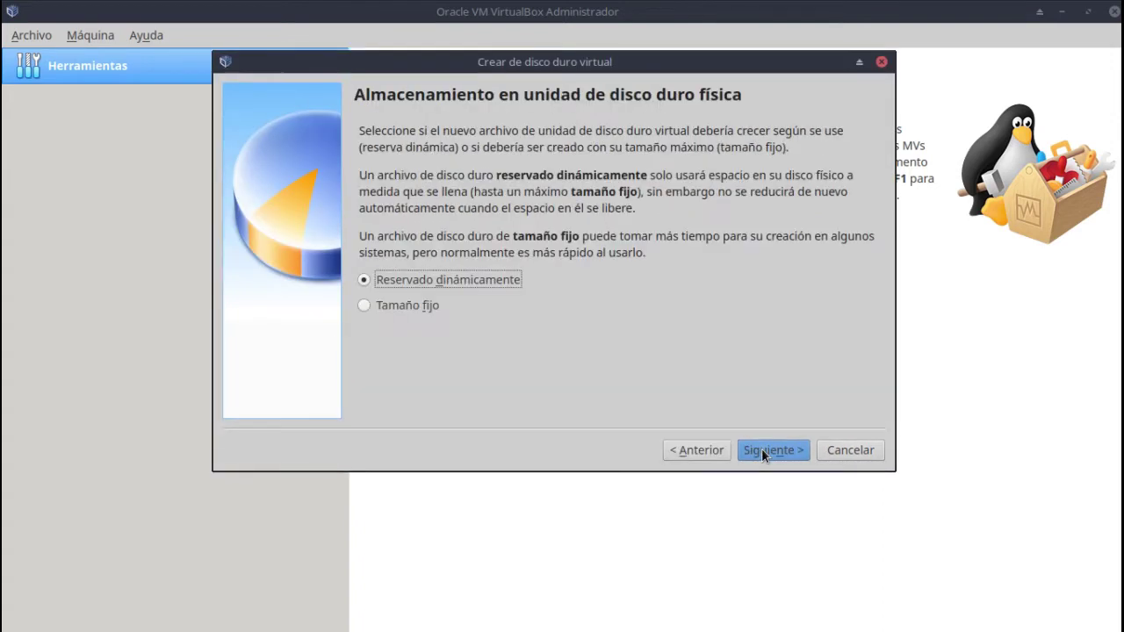
{"action": "left_click", "coordinate": [412, 307]}
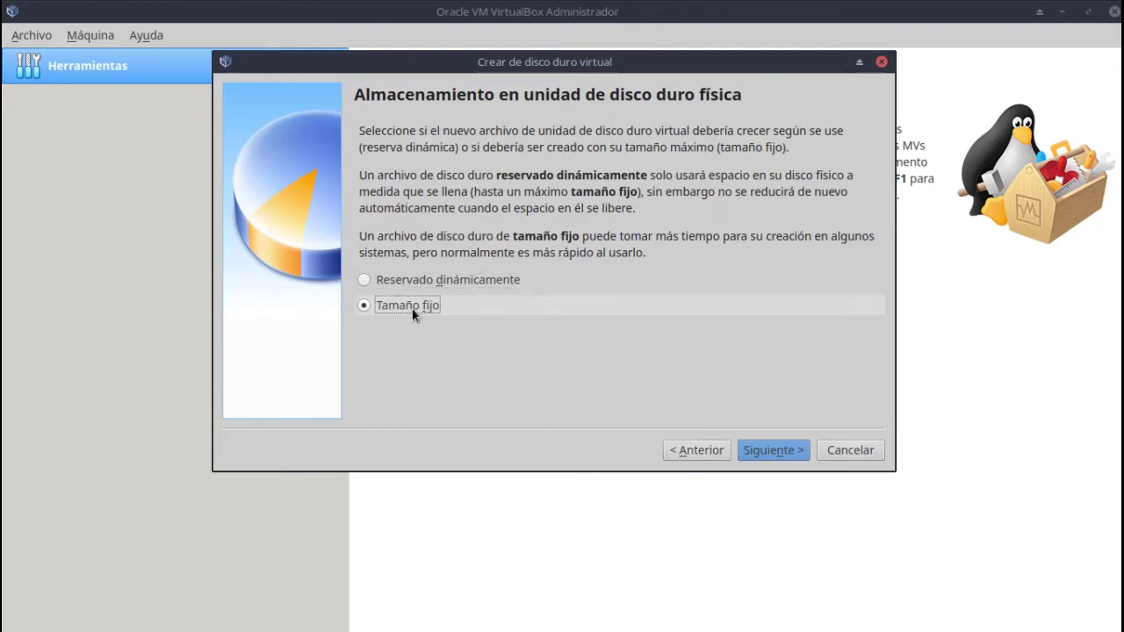
{"action": "left_click", "coordinate": [765, 446]}
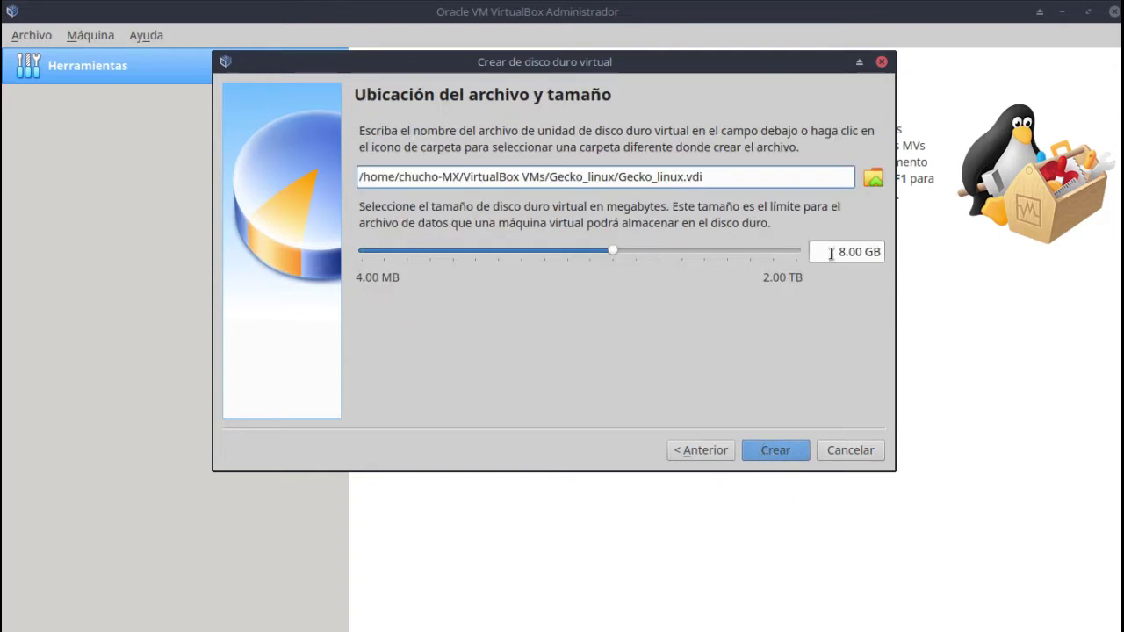
{"action": "left_click", "coordinate": [835, 255]}
{"action": "type", "text": "2"}
{"action": "left_click", "coordinate": [760, 451]}
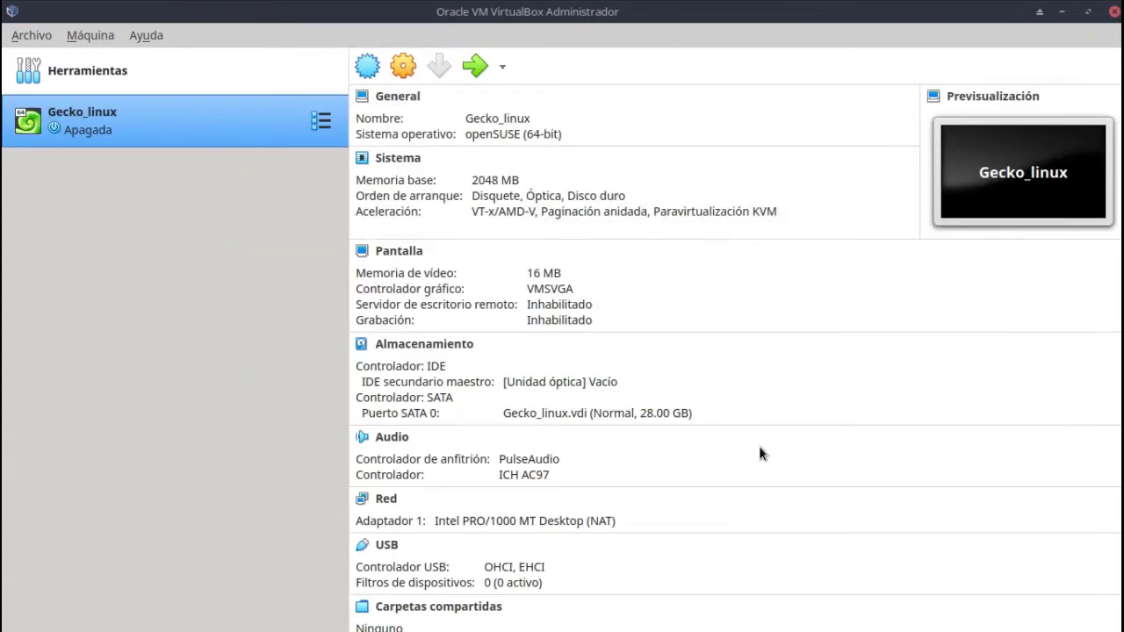
In the Gecko_linux system settings, remove the floppy from the boot order and enable EFI.
{"action": "left_click", "coordinate": [404, 66]}
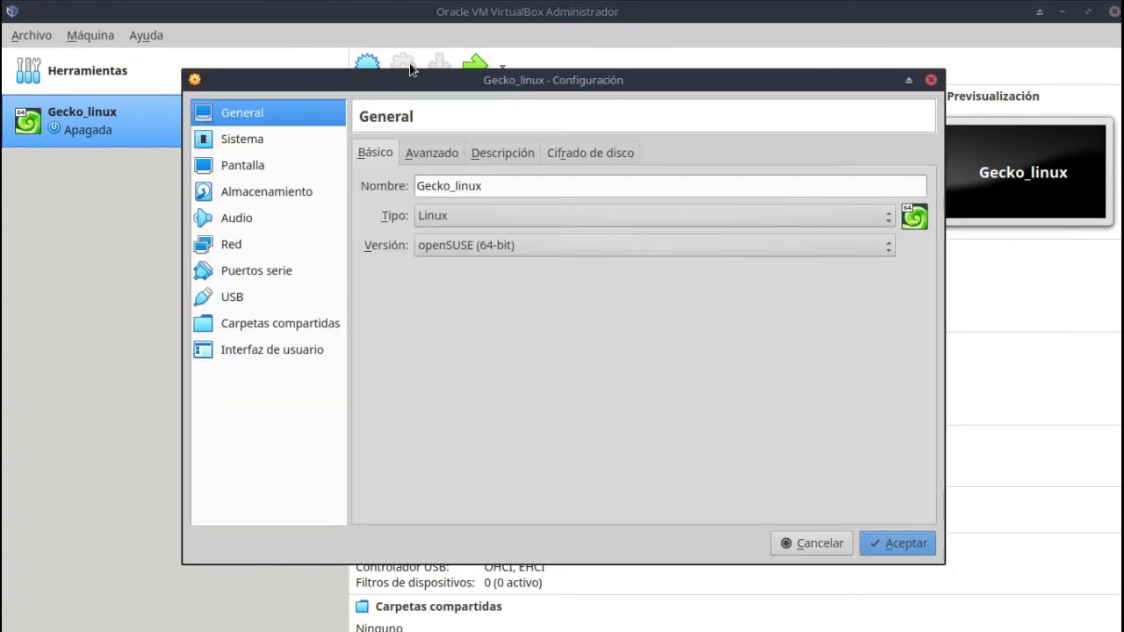
{"action": "left_click", "coordinate": [257, 144]}
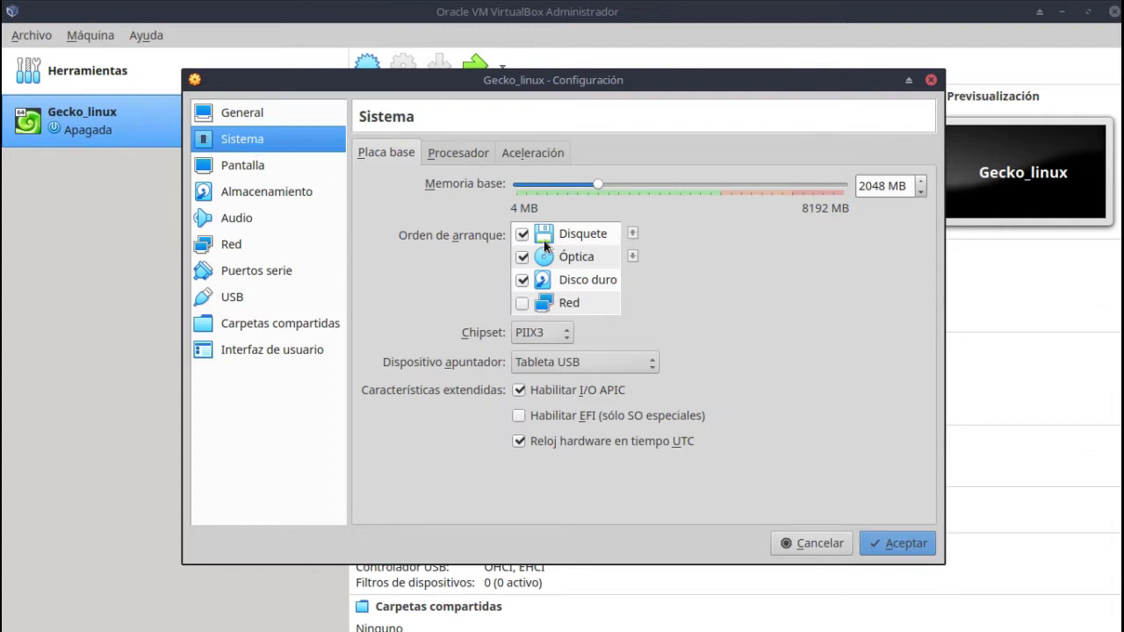
{"action": "left_click", "coordinate": [522, 236]}
{"action": "left_click", "coordinate": [520, 416]}
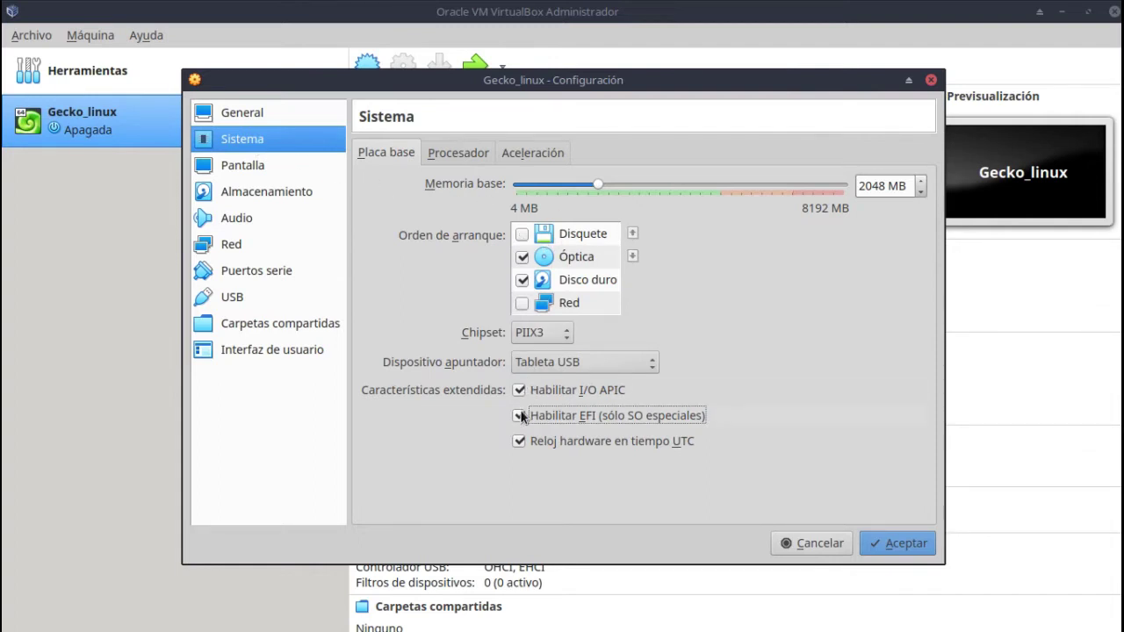
Allocate 2 processors to the Gecko_linux machine and set its video memory to 128 MB.
{"action": "left_click", "coordinate": [463, 155]}
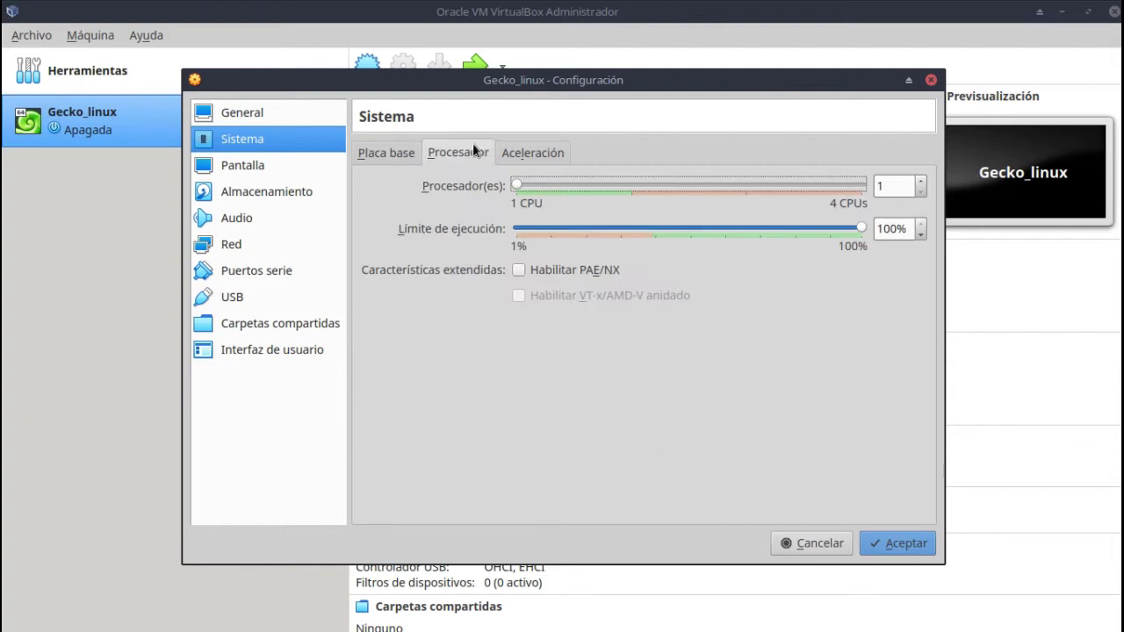
{"action": "left_click", "coordinate": [921, 180]}
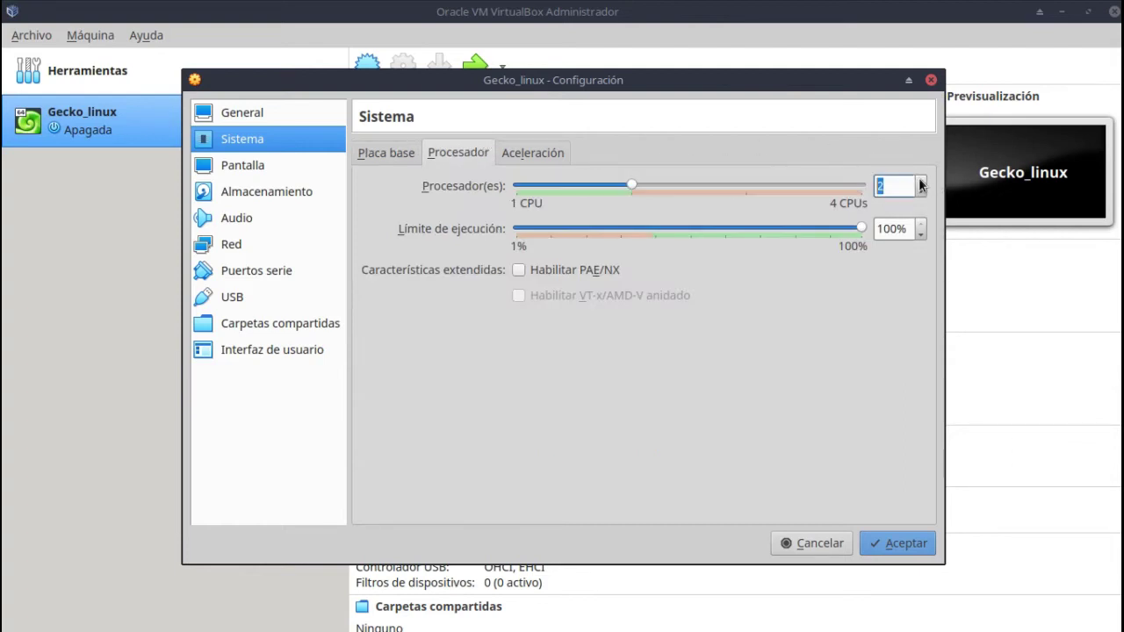
{"action": "left_click", "coordinate": [242, 169]}
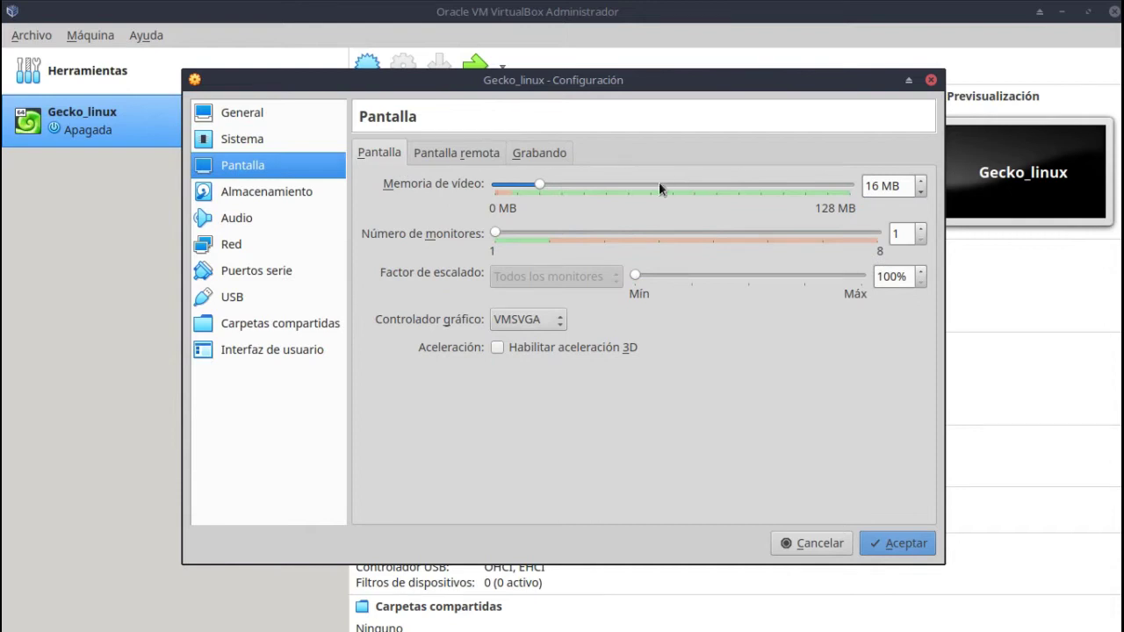
{"action": "left_click_drag", "start_coordinate": [538, 185], "coordinate": [910, 183]}
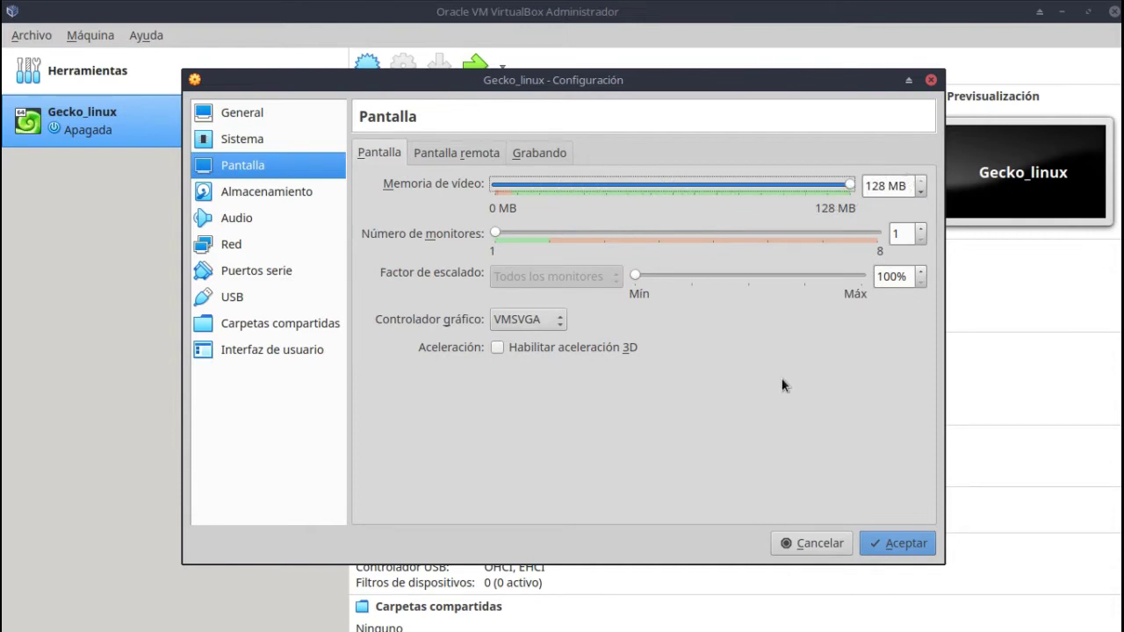
Try the VBoxVGA and VBoxSVGA graphics controllers, return to VMSVGA, and save the machine's settings.
{"action": "left_click", "coordinate": [562, 322]}
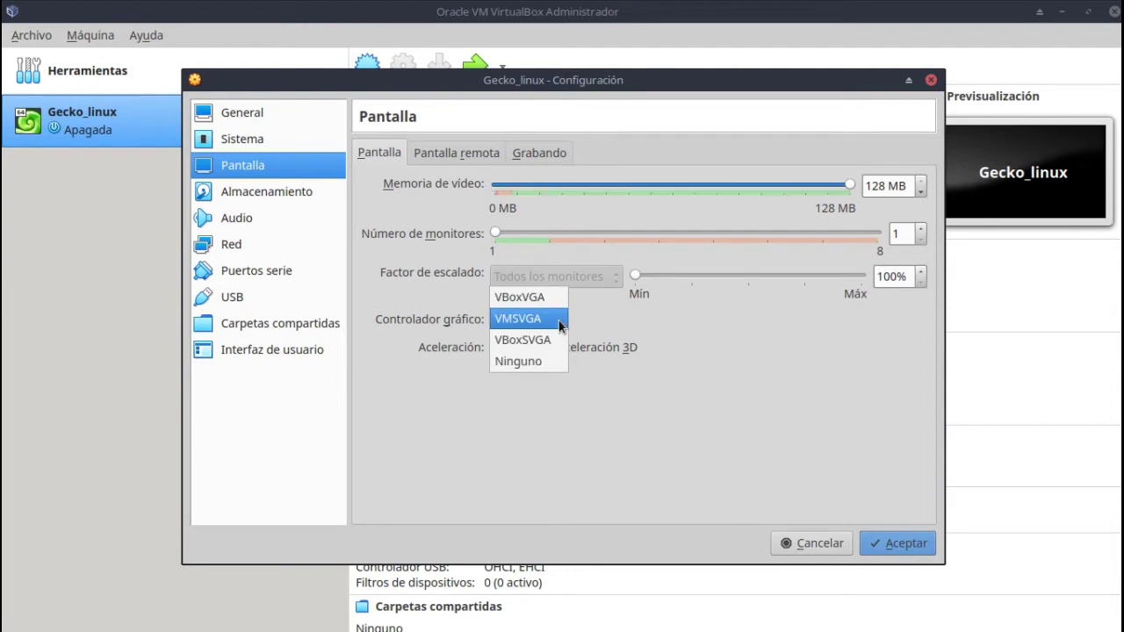
{"action": "left_click", "coordinate": [537, 302]}
{"action": "left_click", "coordinate": [549, 321]}
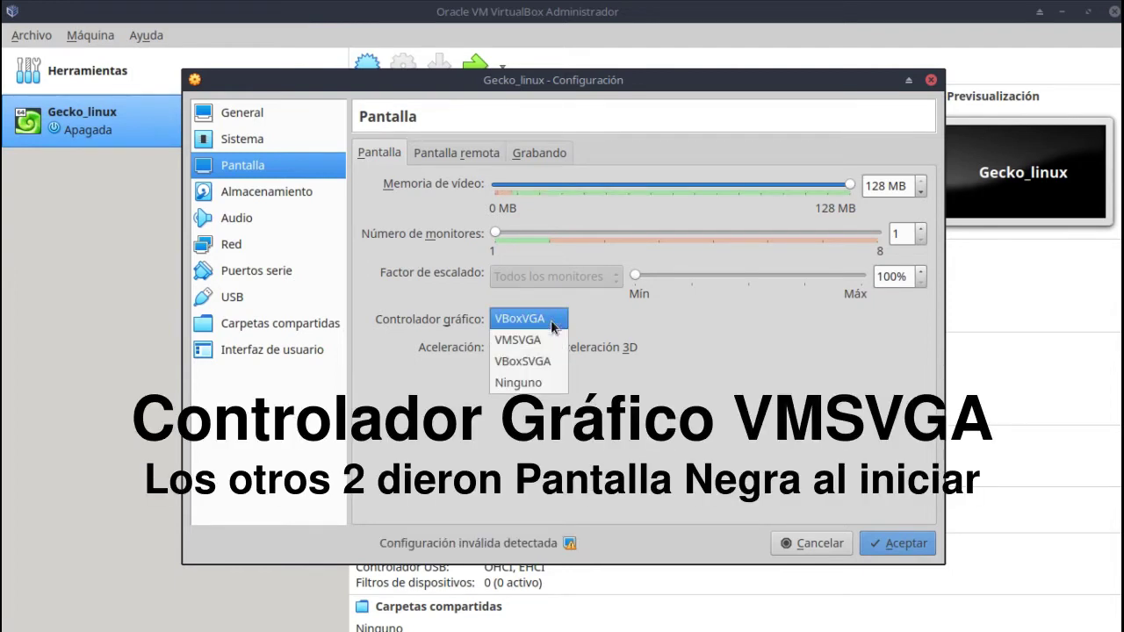
{"action": "left_click", "coordinate": [539, 361]}
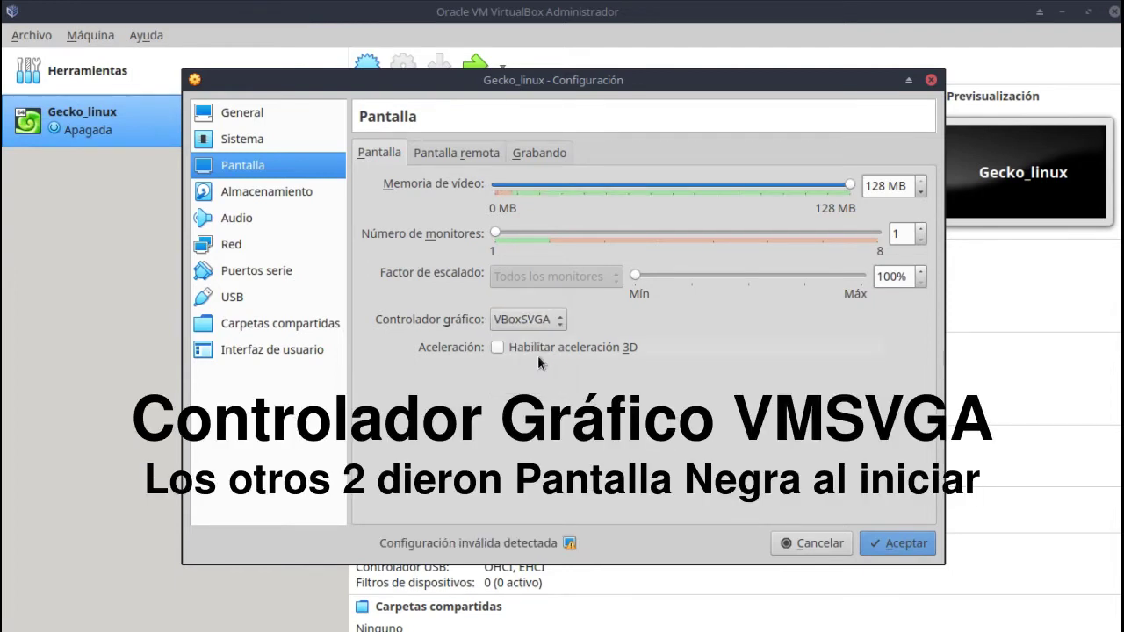
{"action": "left_click", "coordinate": [554, 320]}
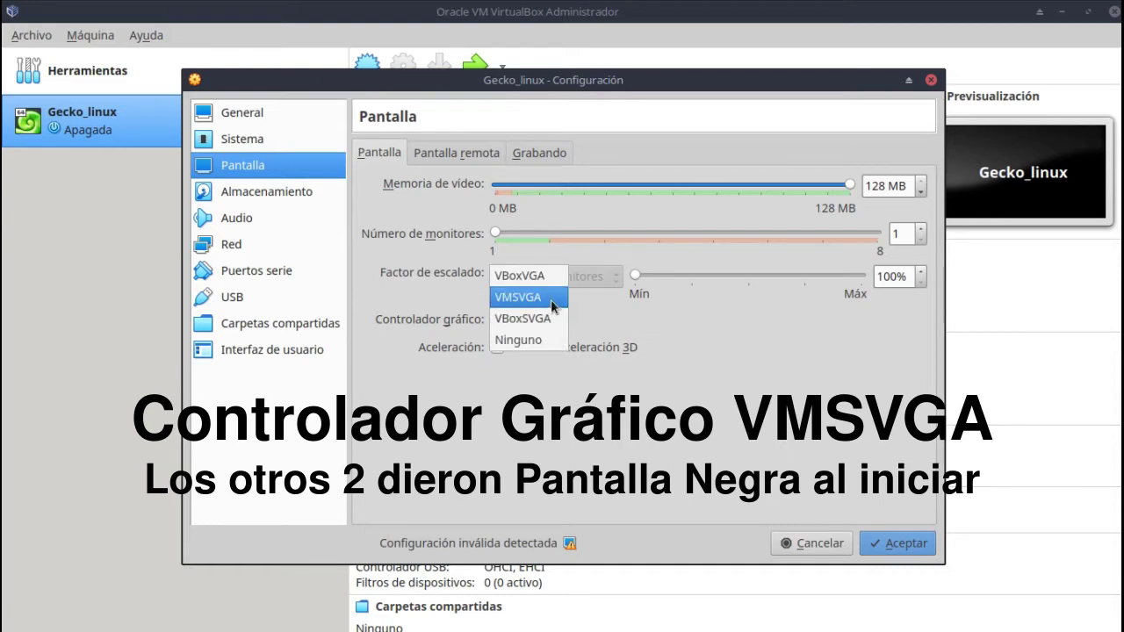
{"action": "left_click", "coordinate": [551, 299]}
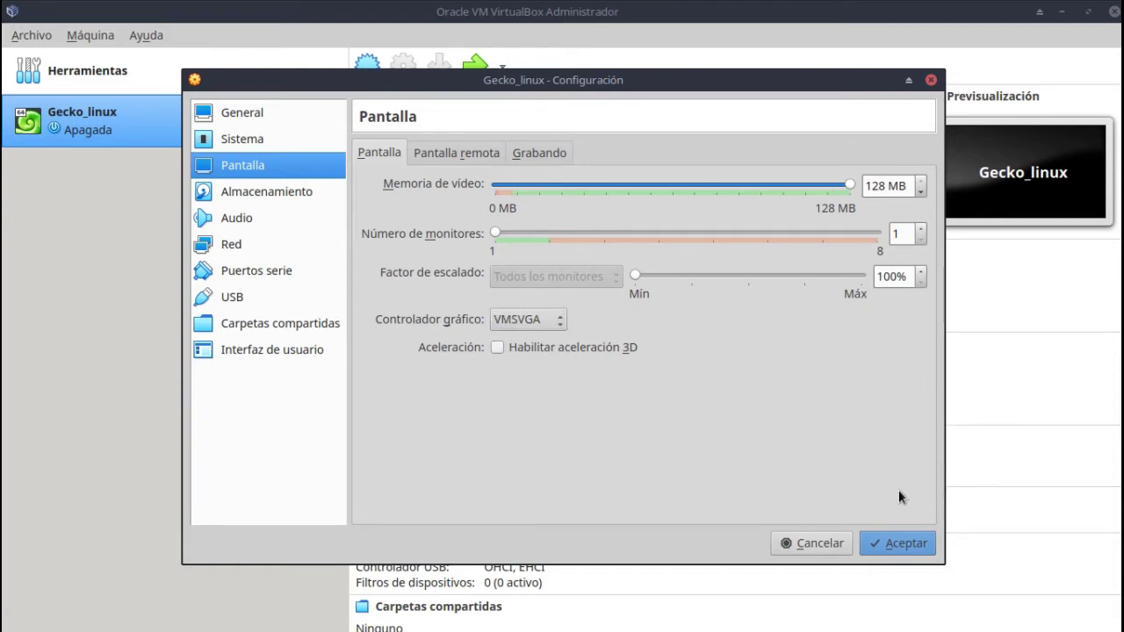
{"action": "left_click", "coordinate": [884, 548]}
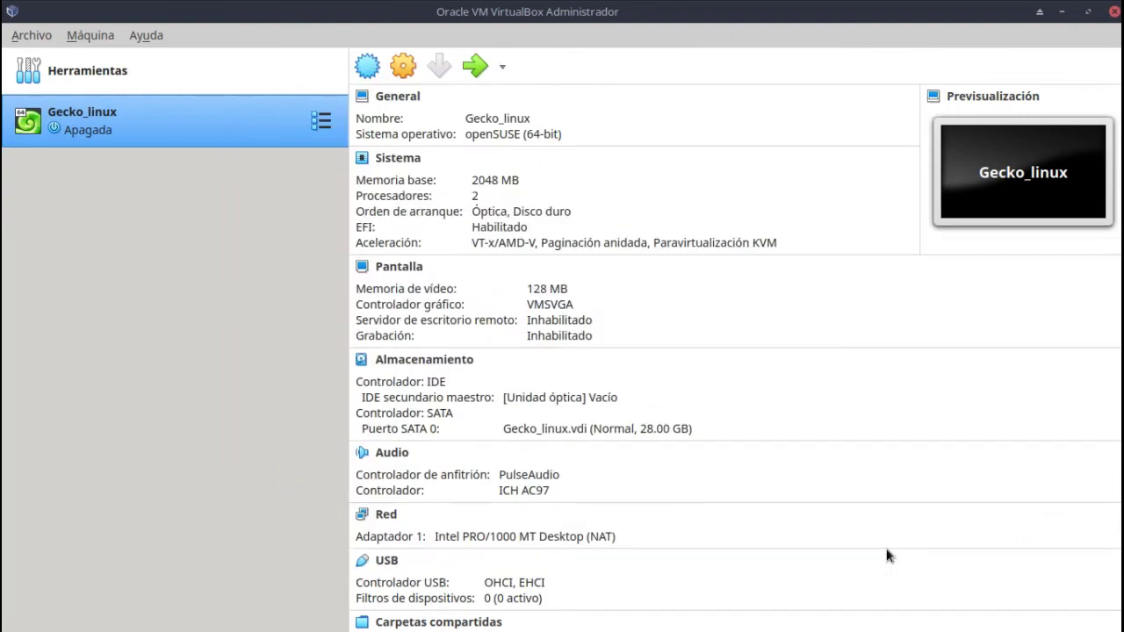
Start the Gecko_linux machine with GeckoLinux_ROLLING_XFCE.x86_64-999.201205.0.iso from Downloads as its startup disk.
{"action": "double_click", "coordinate": [141, 118]}
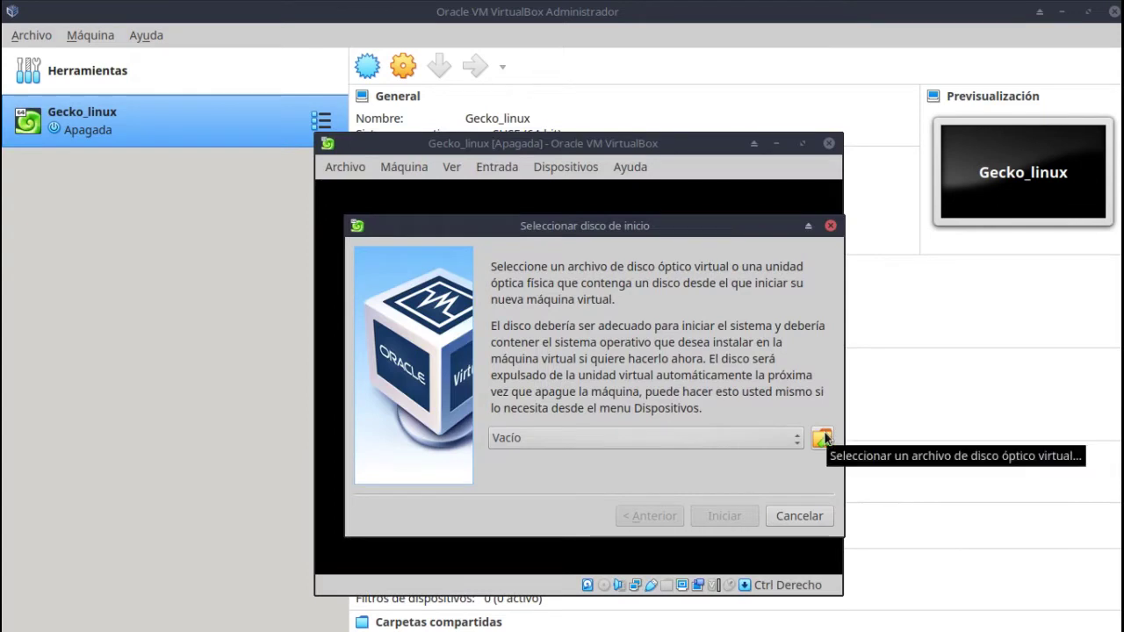
{"action": "left_click", "coordinate": [823, 438]}
{"action": "left_click", "coordinate": [436, 301]}
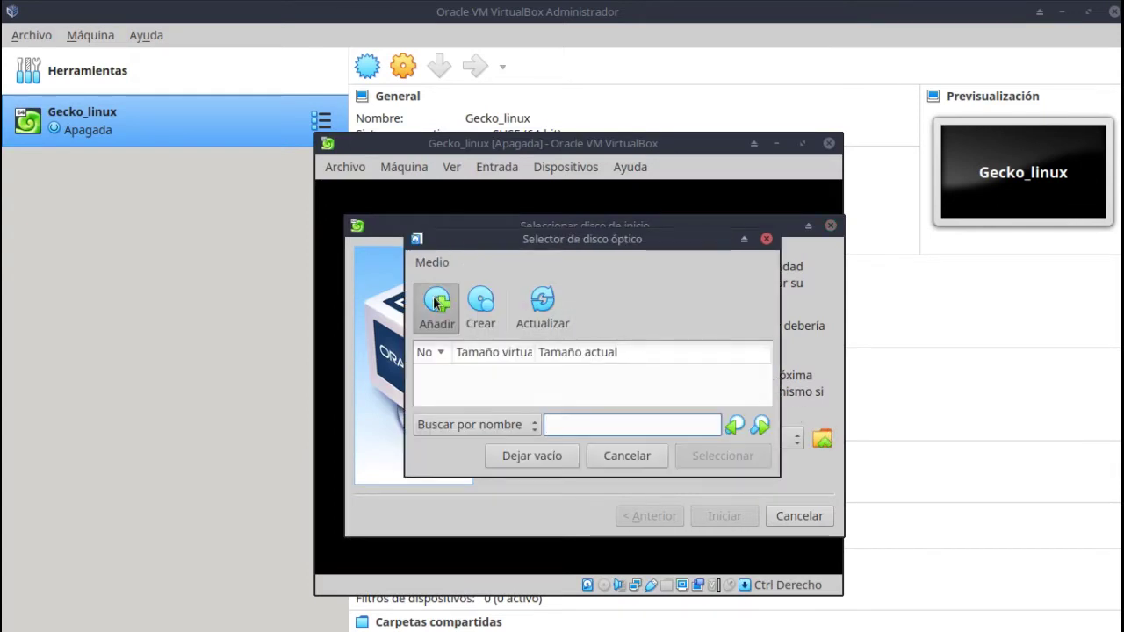
{"action": "left_click", "coordinate": [231, 220]}
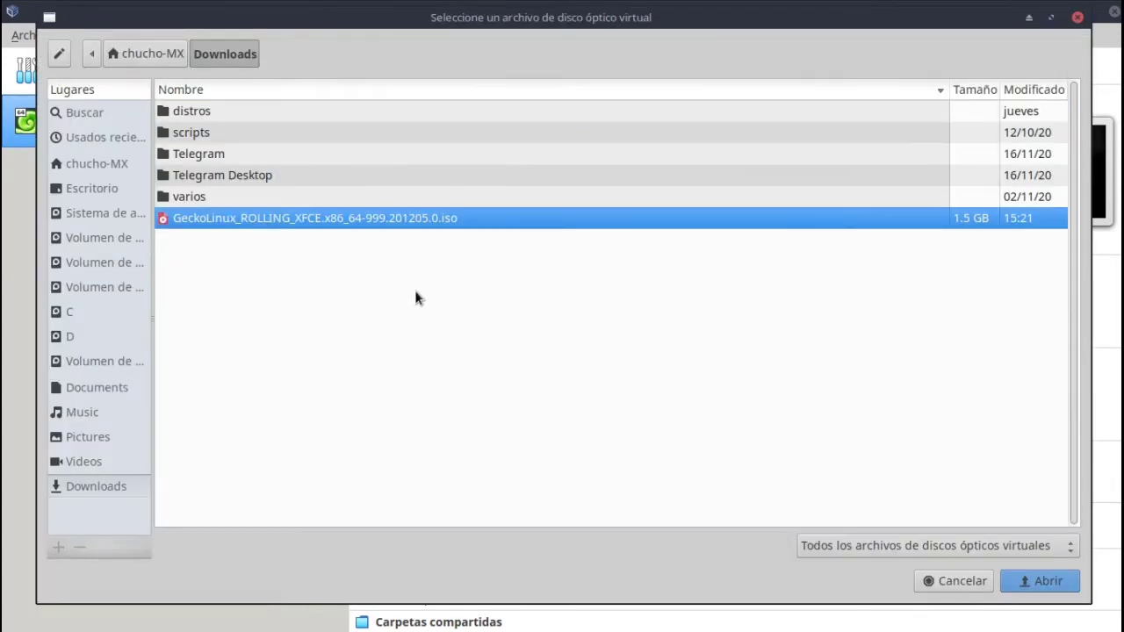
{"action": "left_click", "coordinate": [1058, 585]}
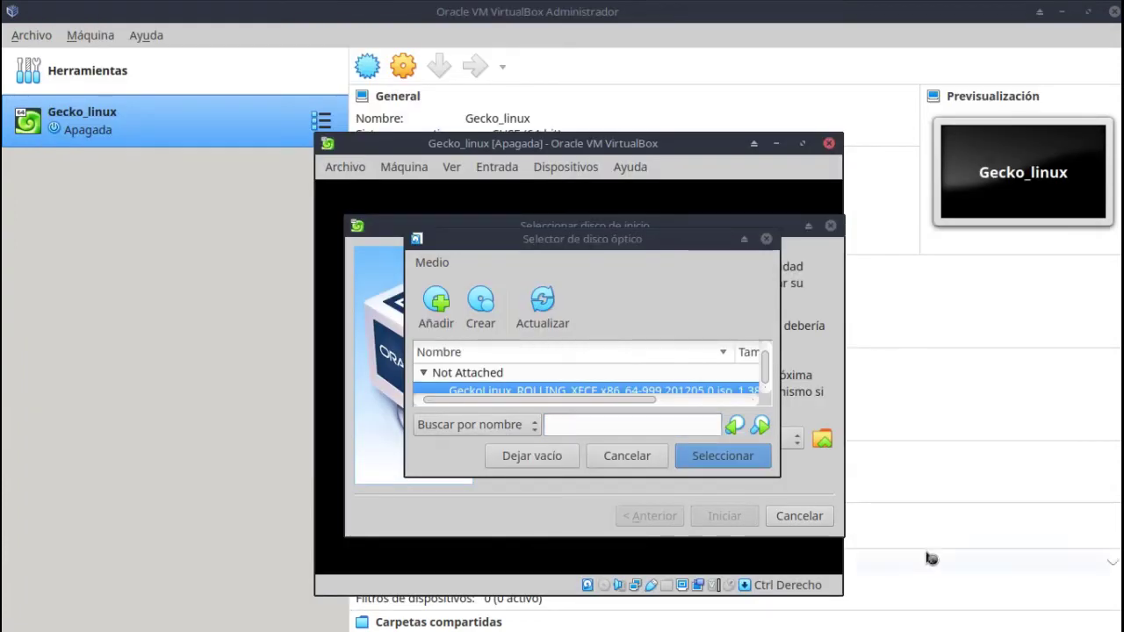
{"action": "left_click", "coordinate": [709, 456]}
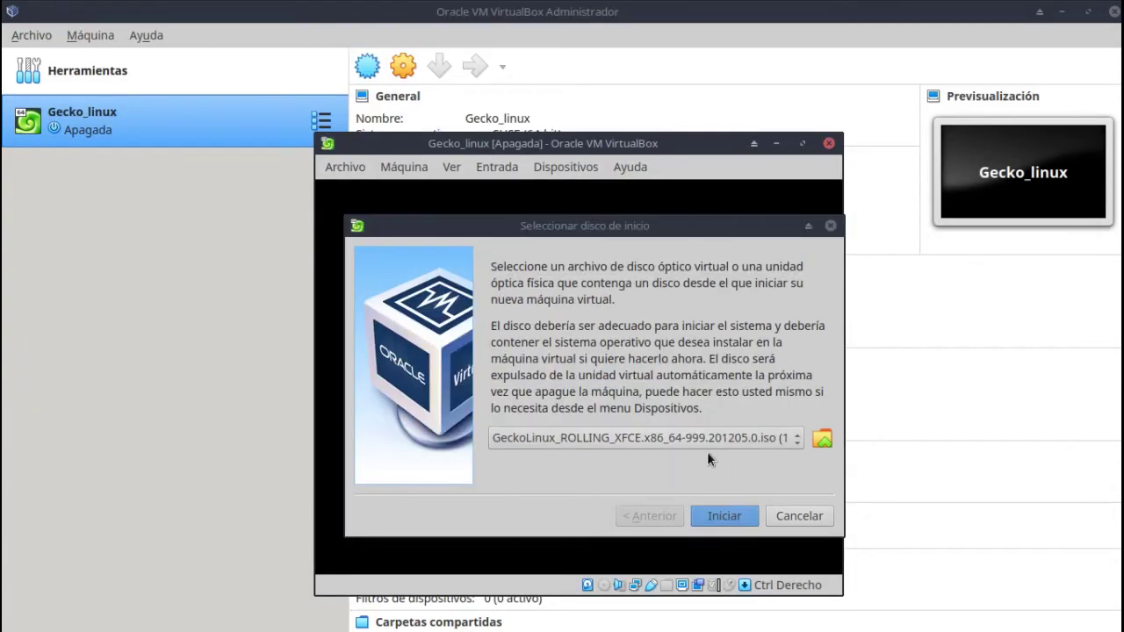
{"action": "left_click", "coordinate": [725, 517]}
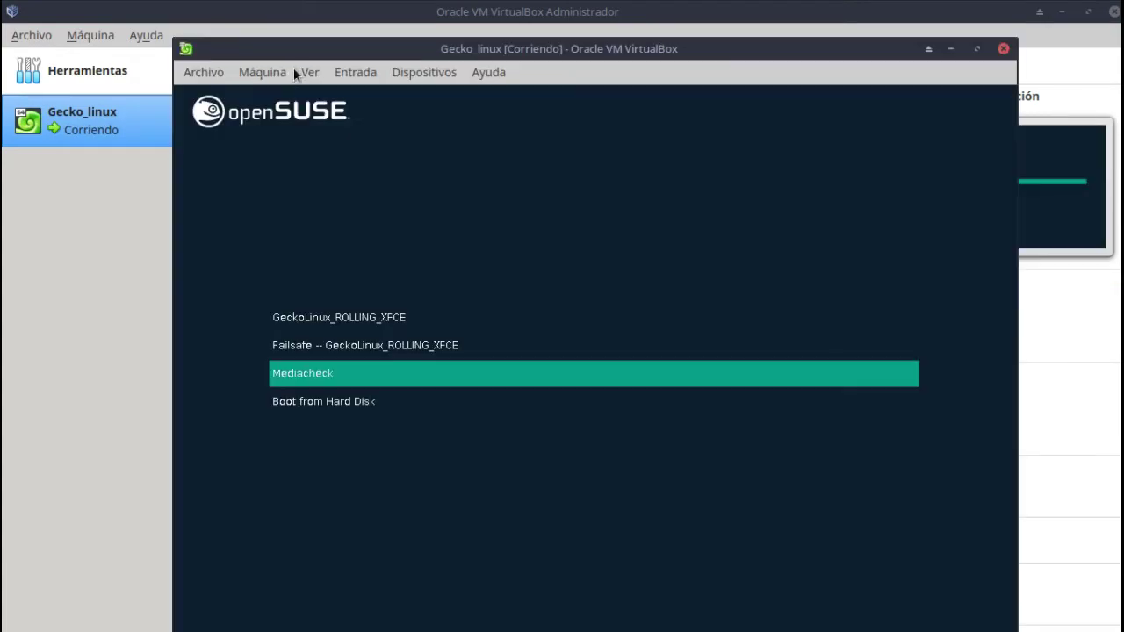
Switch the running virtual machine to full screen and let it capture the mouse and keyboard.
{"action": "left_click", "coordinate": [305, 73]}
{"action": "left_click", "coordinate": [342, 88]}
{"action": "left_click", "coordinate": [530, 215]}
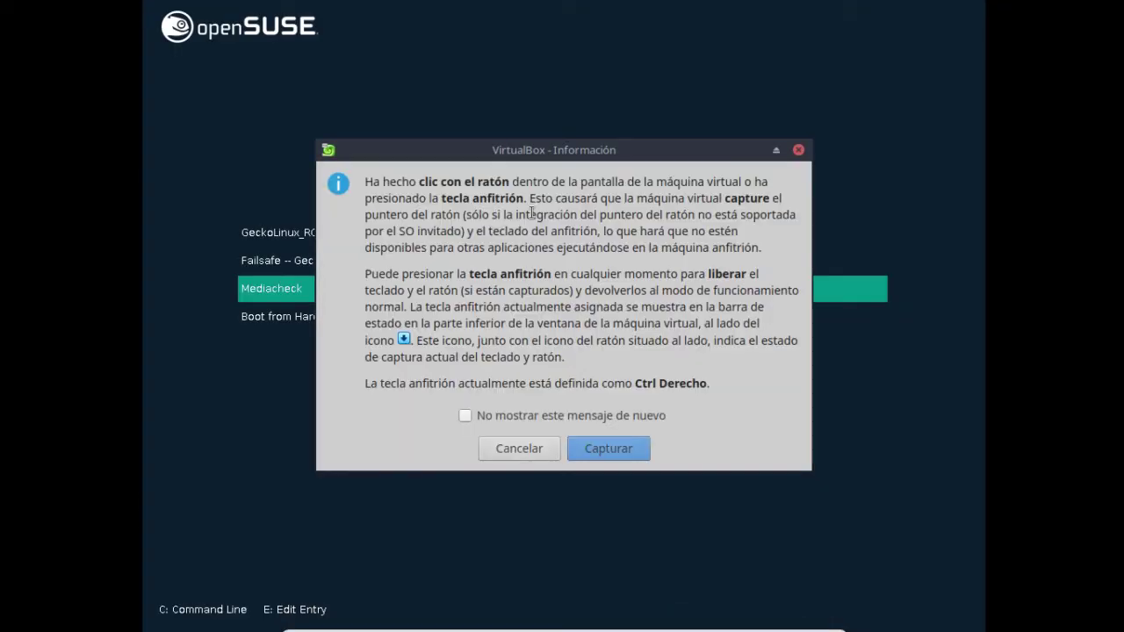
{"action": "left_click", "coordinate": [603, 447]}
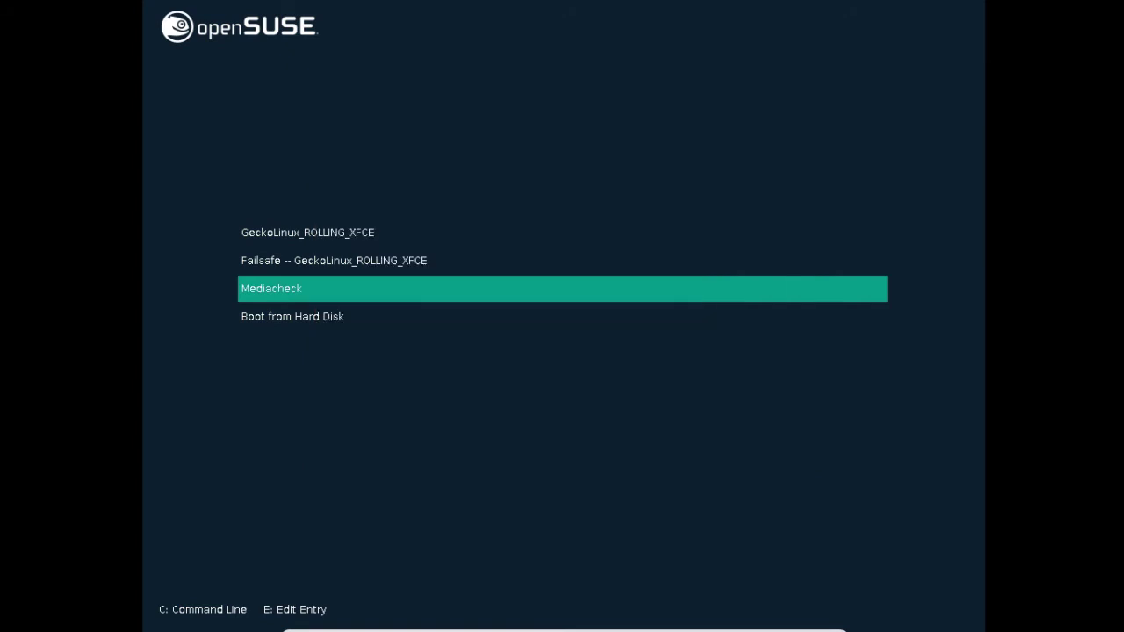
Boot the live system from the GeckoLinux_ROLLING_XFCE entry of the boot menu.
{"action": "key", "text": "Up"}
{"action": "key", "text": "Up"}
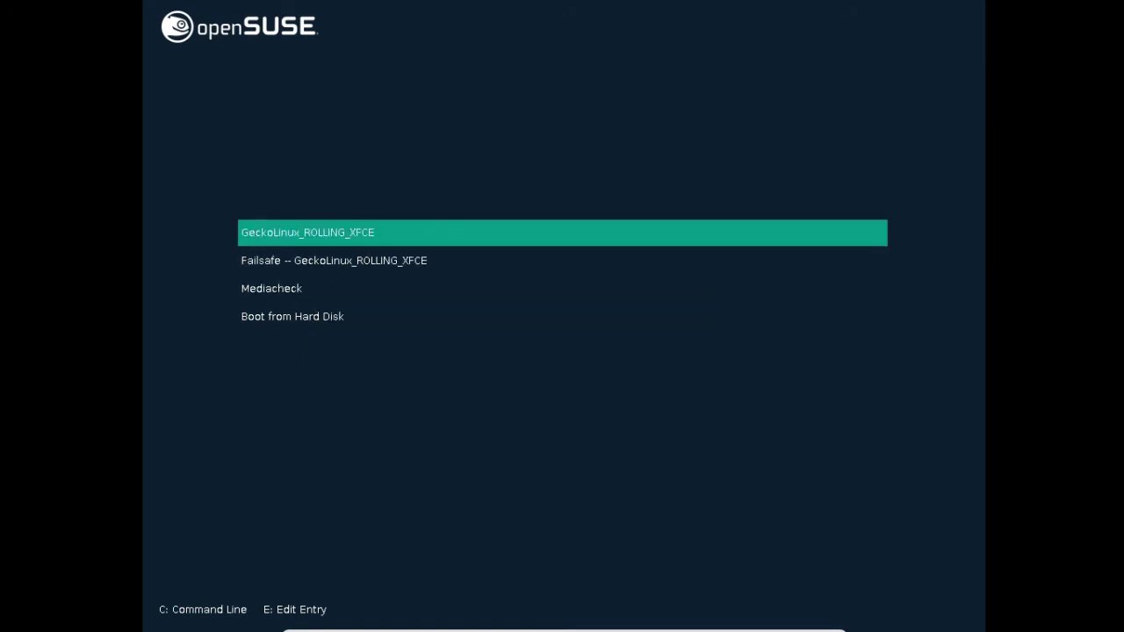
{"action": "key", "text": "Return"}
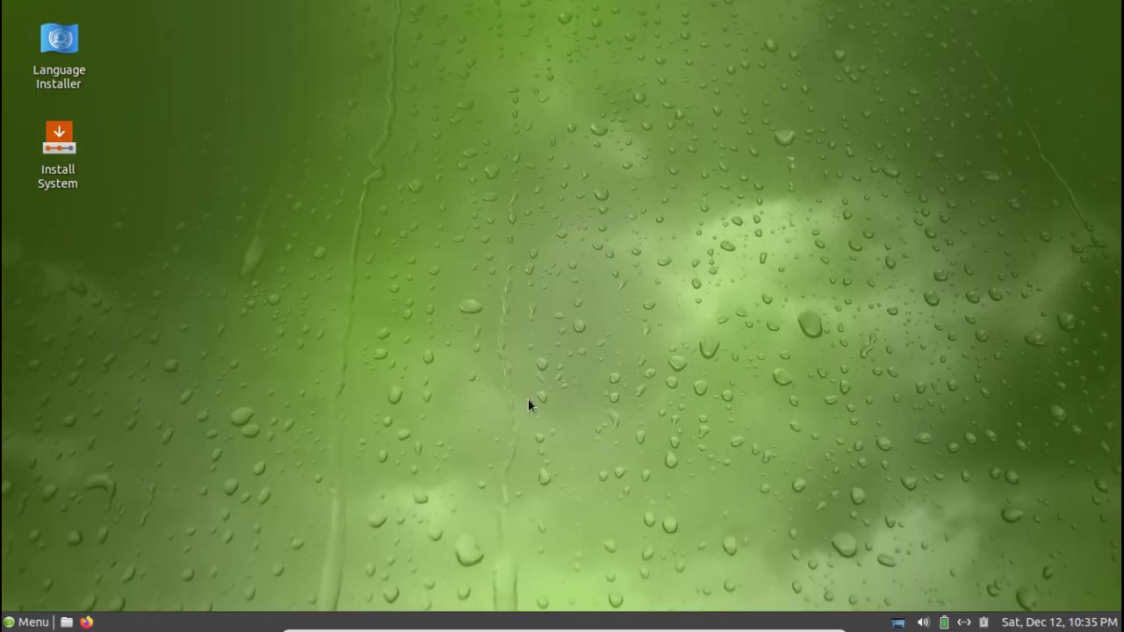
Look through the Accessories, Graphics, Internet and Multimedia applications included in the live system.
{"action": "left_click", "coordinate": [31, 623]}
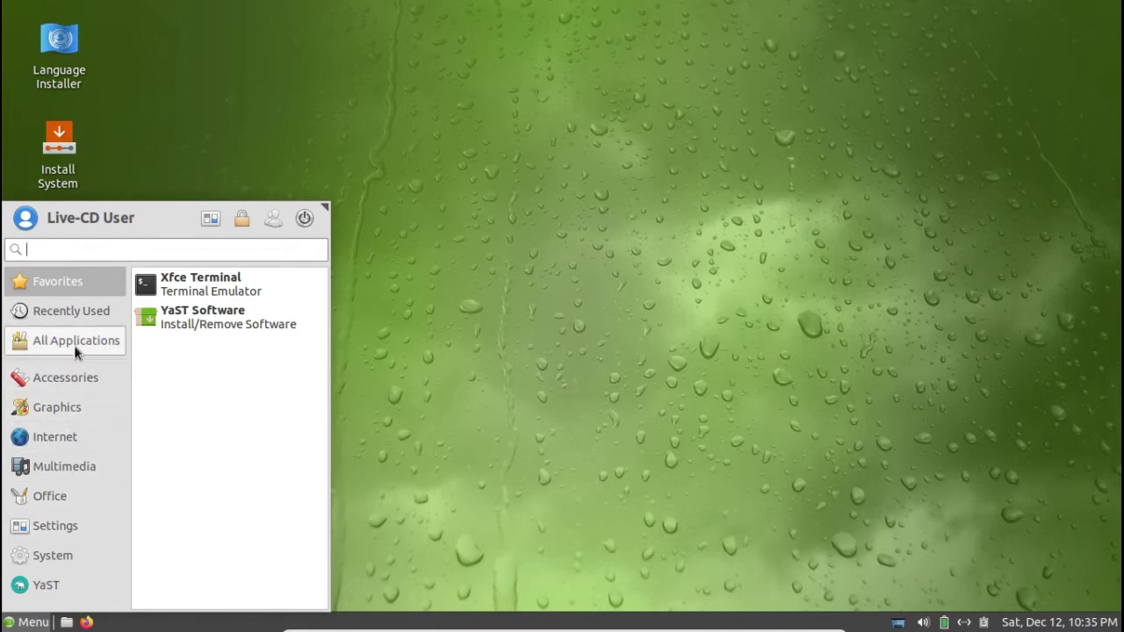
{"action": "left_click", "coordinate": [67, 376]}
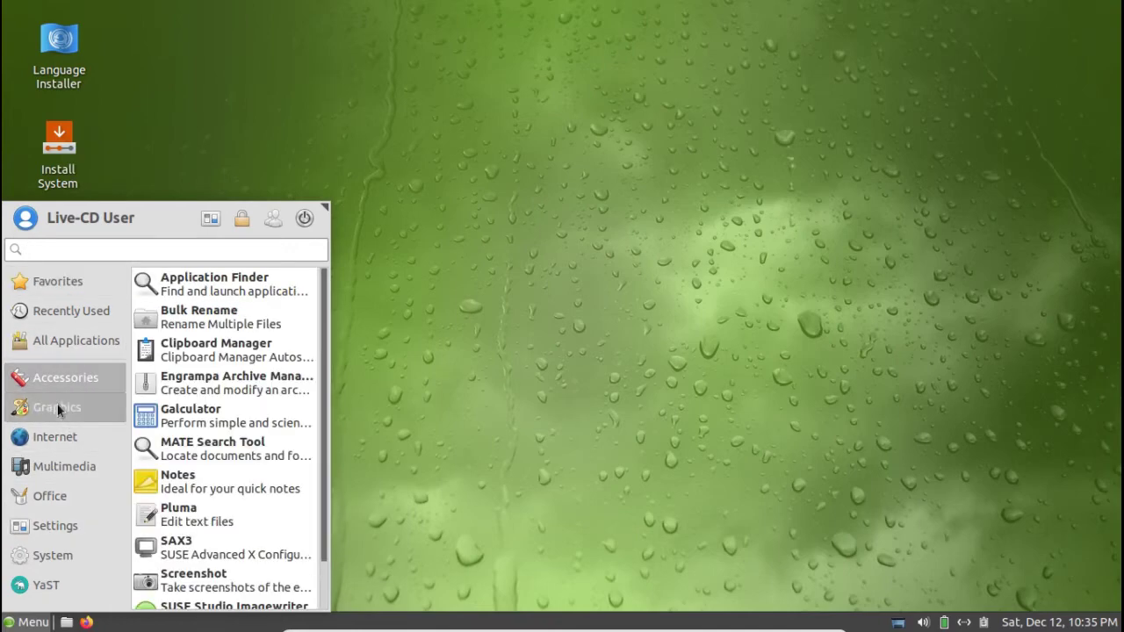
{"action": "left_click", "coordinate": [56, 407]}
{"action": "left_click", "coordinate": [54, 439]}
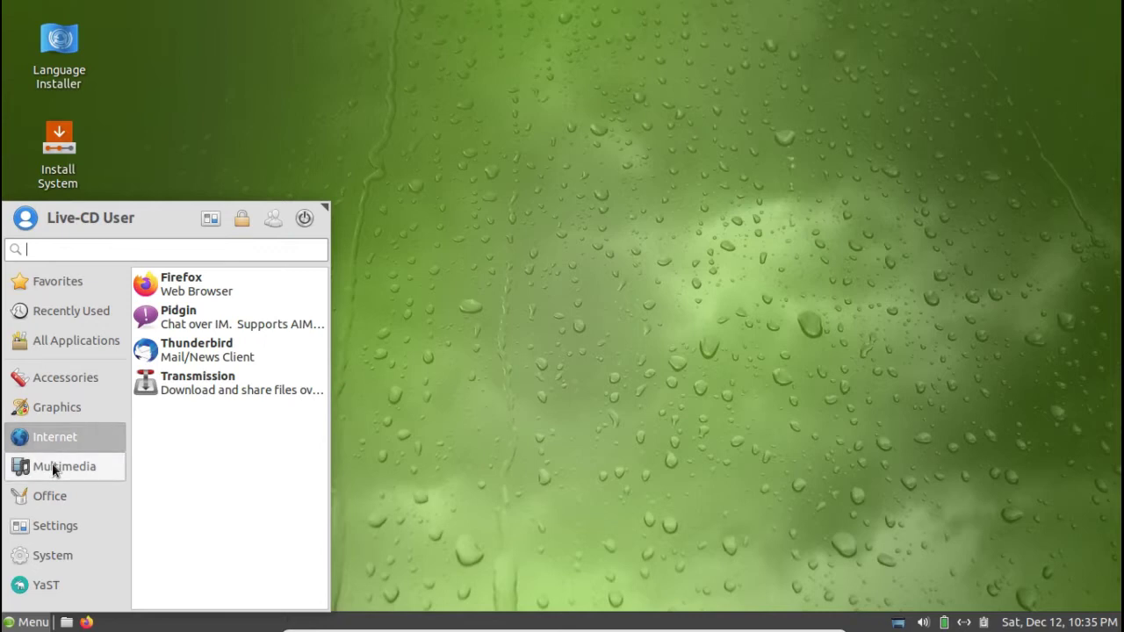
{"action": "left_click", "coordinate": [56, 465]}
{"action": "left_click", "coordinate": [518, 417]}
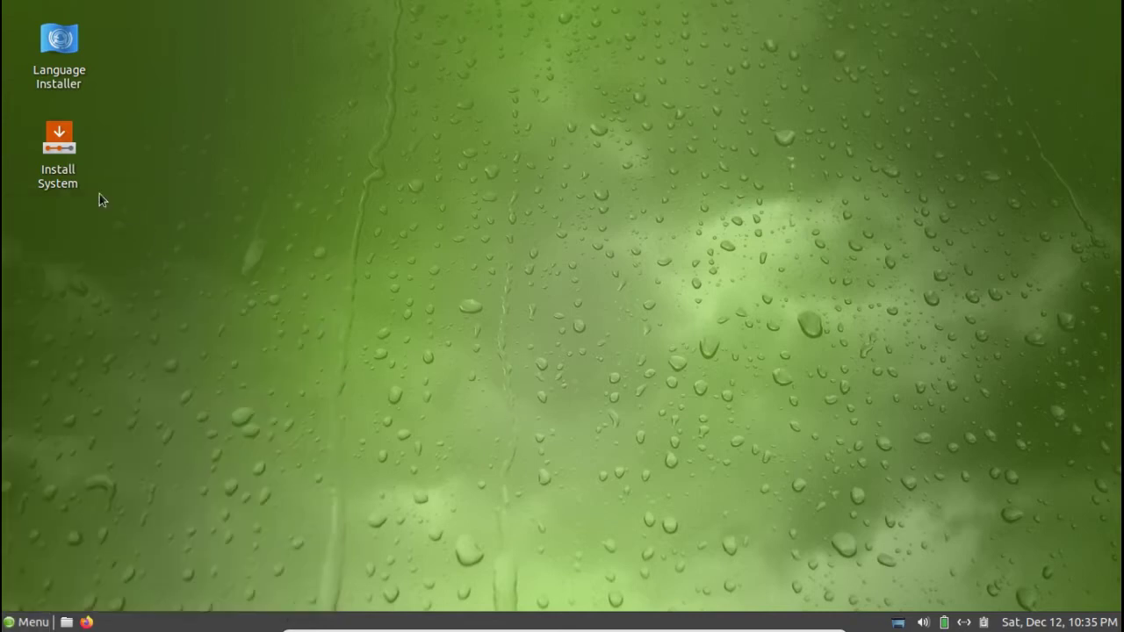
Launch the Install System program from the live desktop and maximize the installer window.
{"action": "left_click", "coordinate": [55, 155]}
{"action": "double_click", "coordinate": [55, 155]}
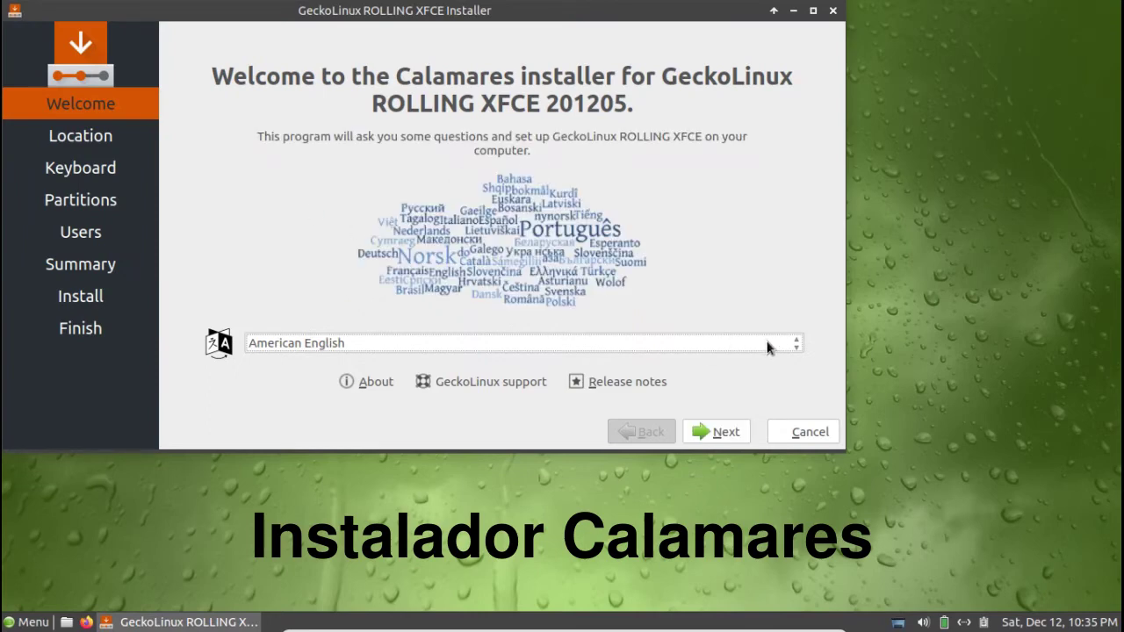
{"action": "left_click", "coordinate": [814, 12]}
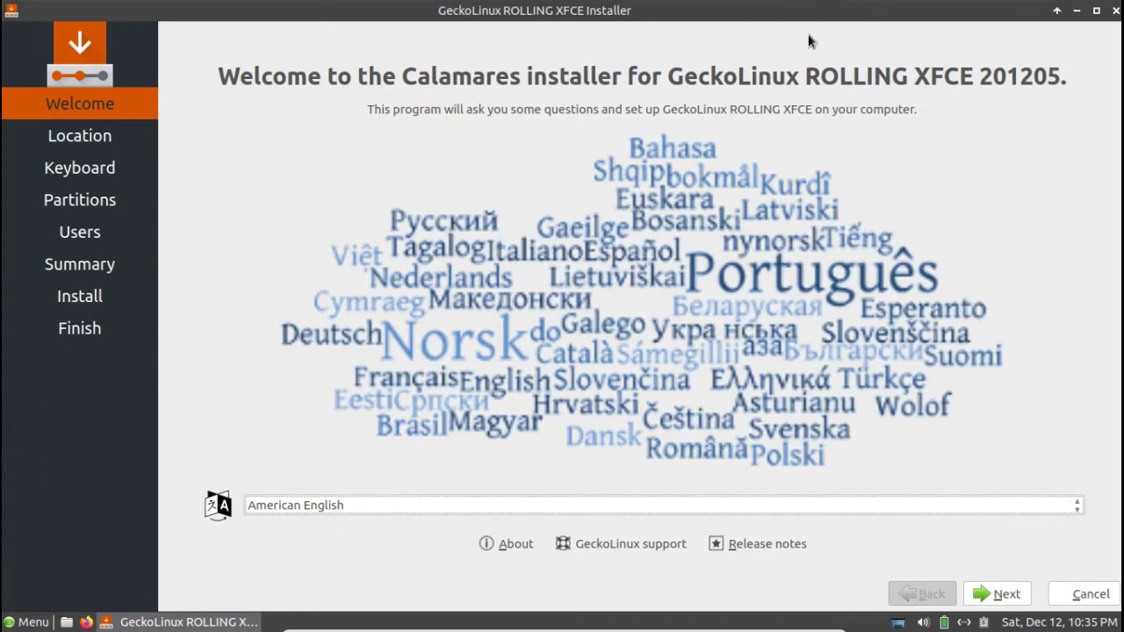
Set the installer language to español de México (México) and continue to the keyboard page, keeping America / Bogota as the location.
{"action": "left_click", "coordinate": [1079, 507]}
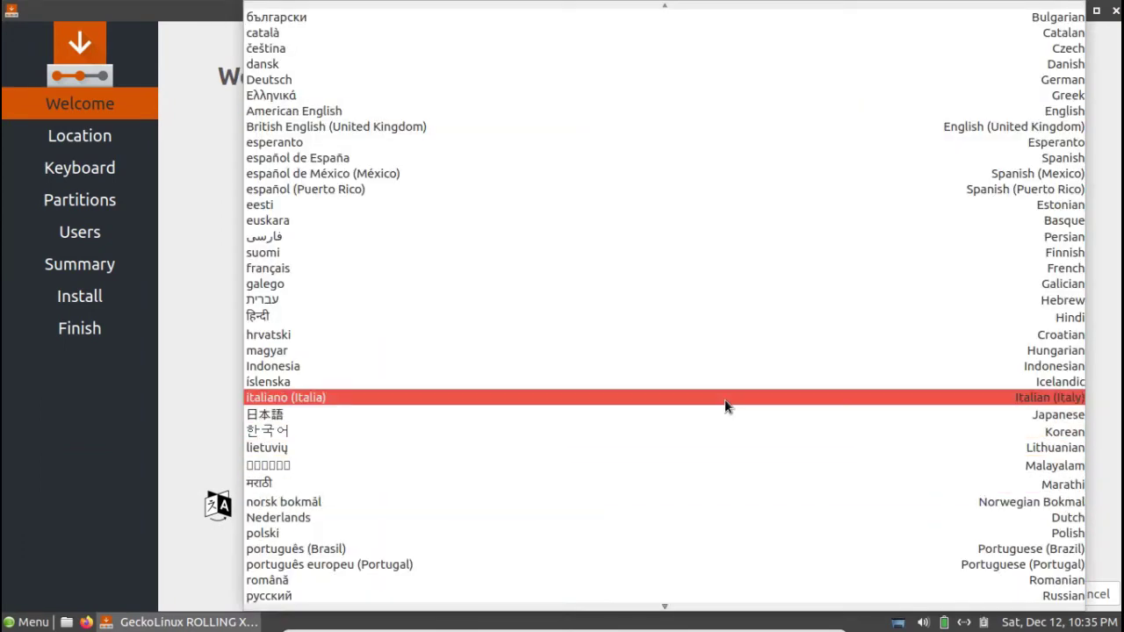
{"action": "scroll", "coordinate": [709, 435], "scroll_direction": "down", "scroll_amount": 4}
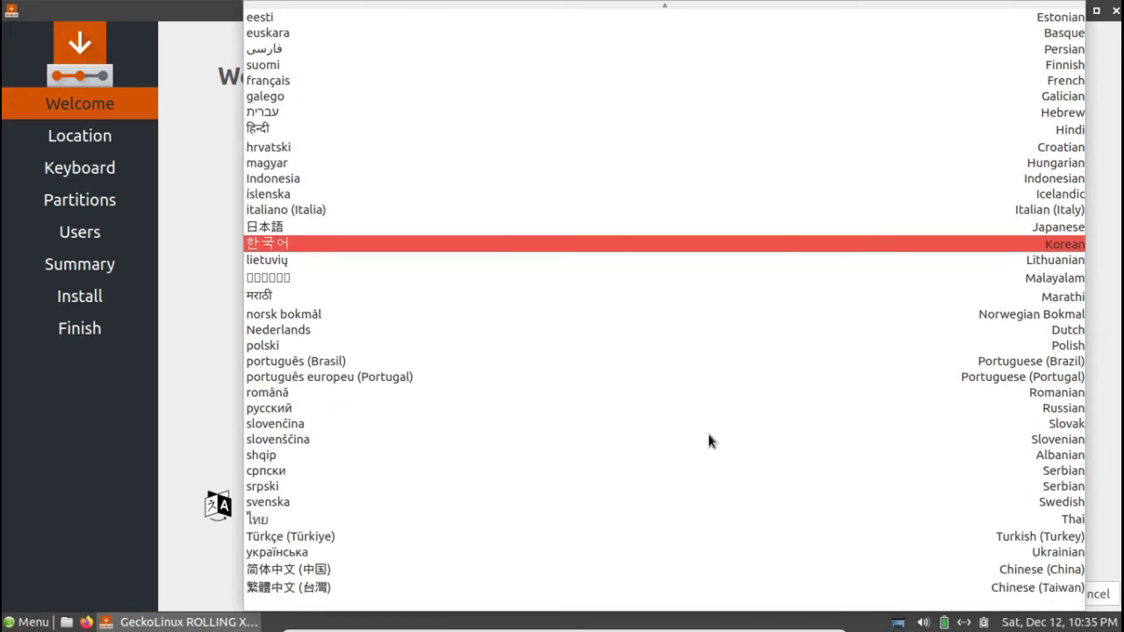
{"action": "scroll", "coordinate": [709, 435], "scroll_direction": "up", "scroll_amount": 3}
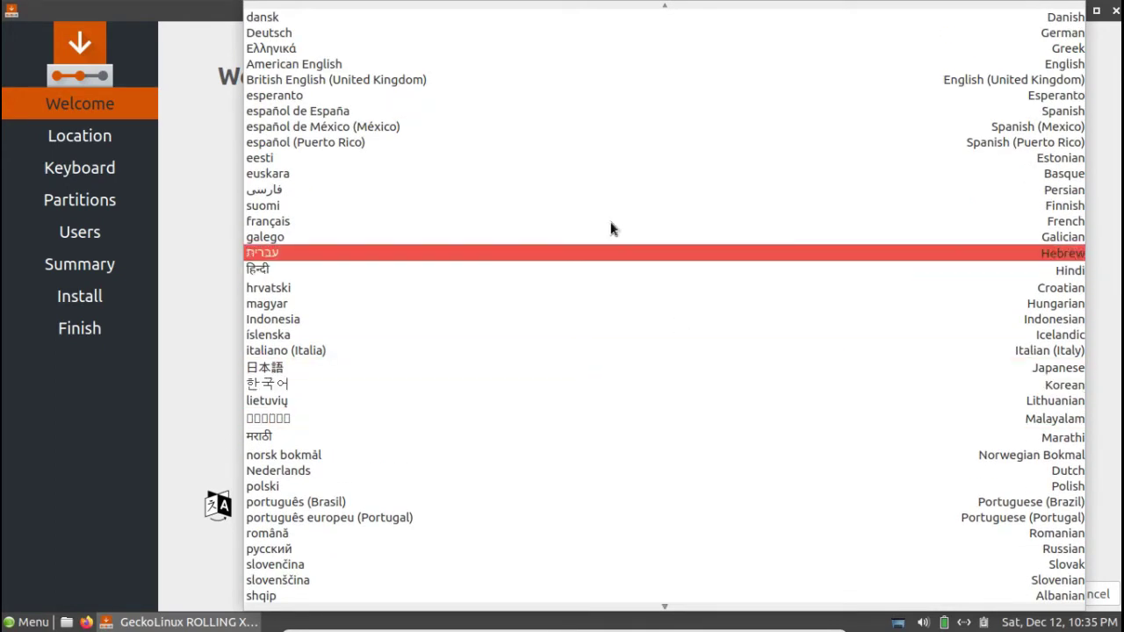
{"action": "left_click", "coordinate": [565, 129]}
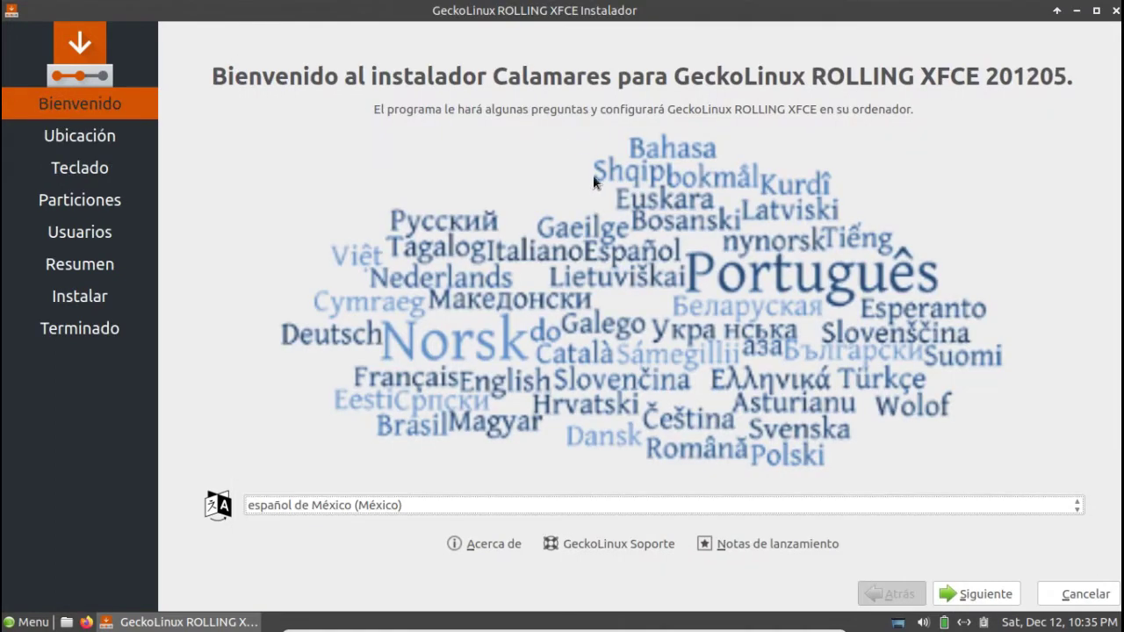
{"action": "left_click", "coordinate": [961, 596]}
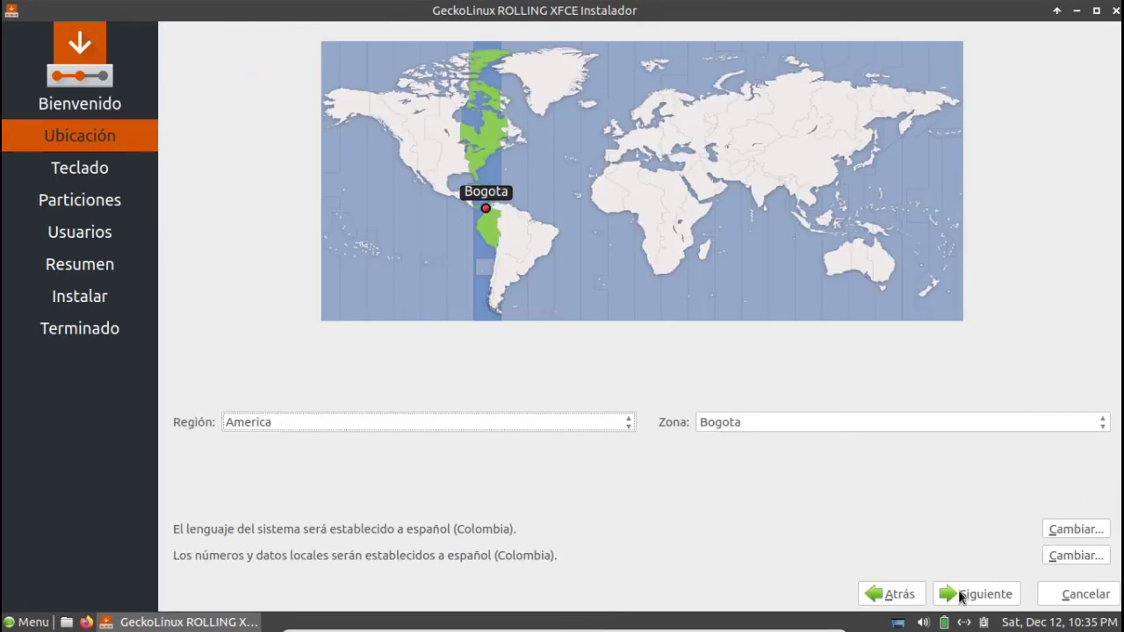
{"action": "left_click", "coordinate": [961, 596]}
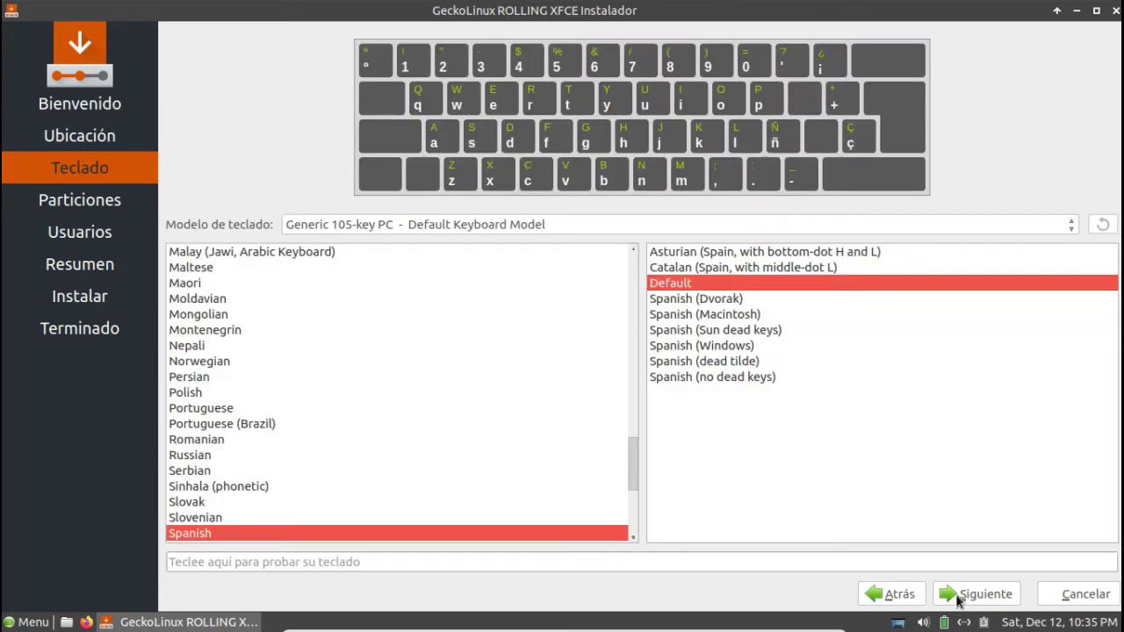
Test the default Spanish keyboard layout with special characters such as ç, and continue to the partitions page.
{"action": "left_click", "coordinate": [478, 560]}
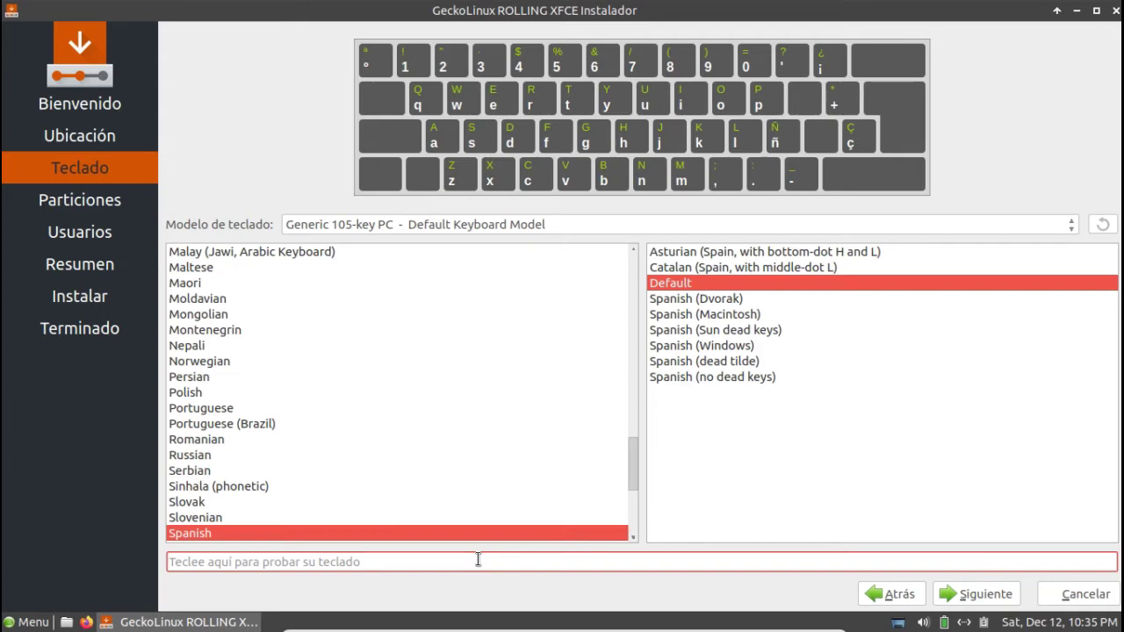
{"action": "type", "text": "ç"}
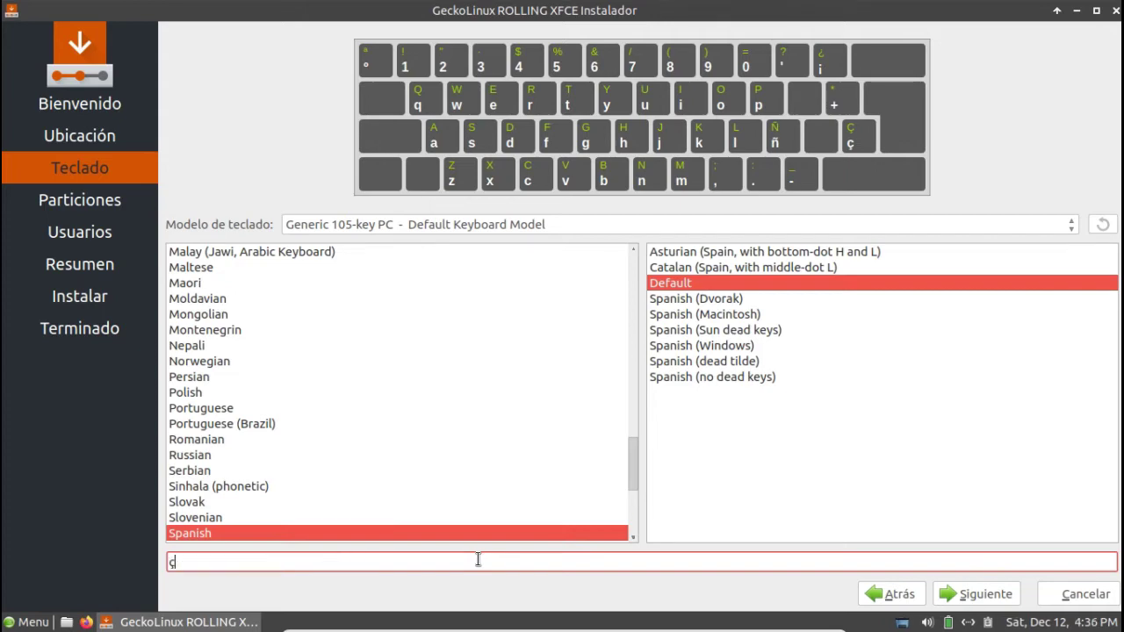
{"action": "type", "text": "+¡'\\\\ª!"}
{"action": "left_click", "coordinate": [965, 597]}
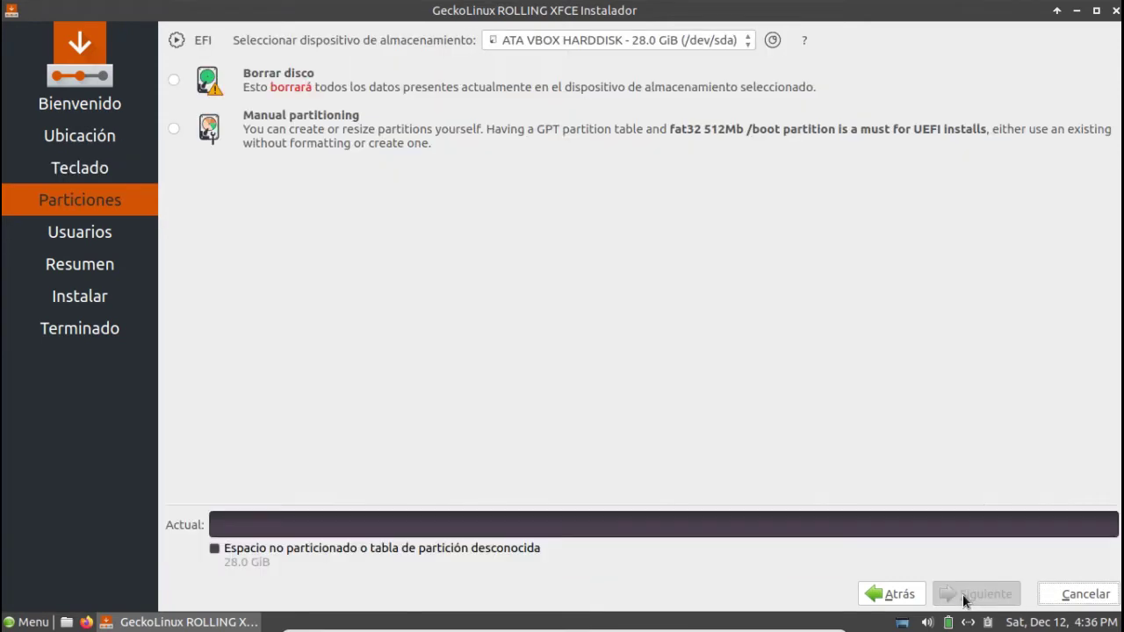
Choose to erase the 28.0 GiB disk (/dev/sda) with the Sin Swap option and continue to the users page.
{"action": "left_click", "coordinate": [176, 80]}
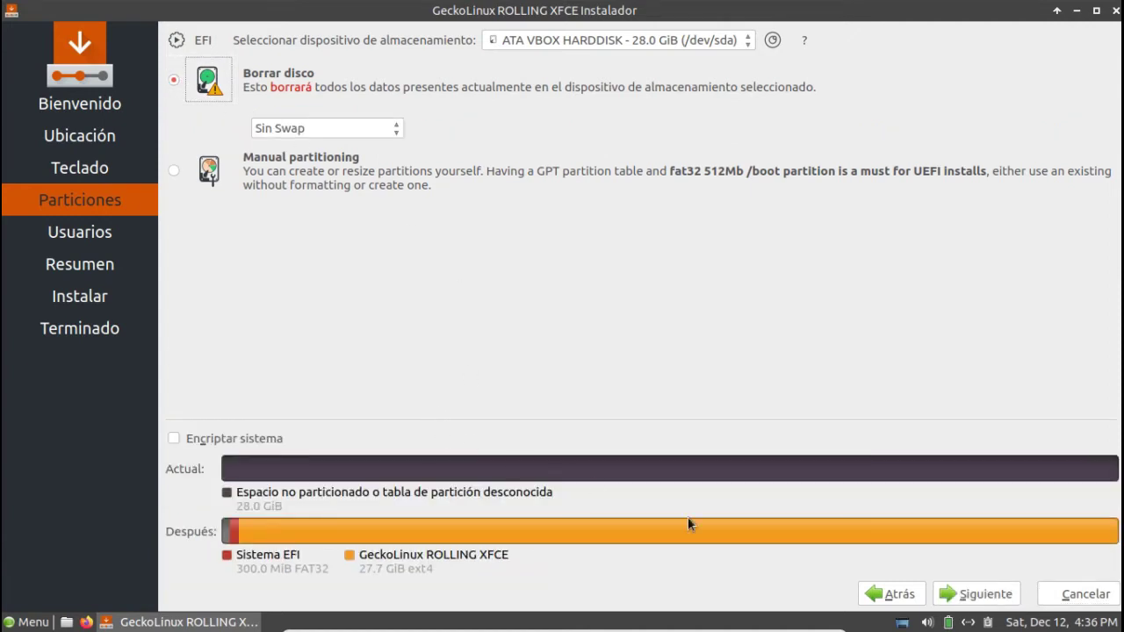
{"action": "left_click", "coordinate": [969, 597]}
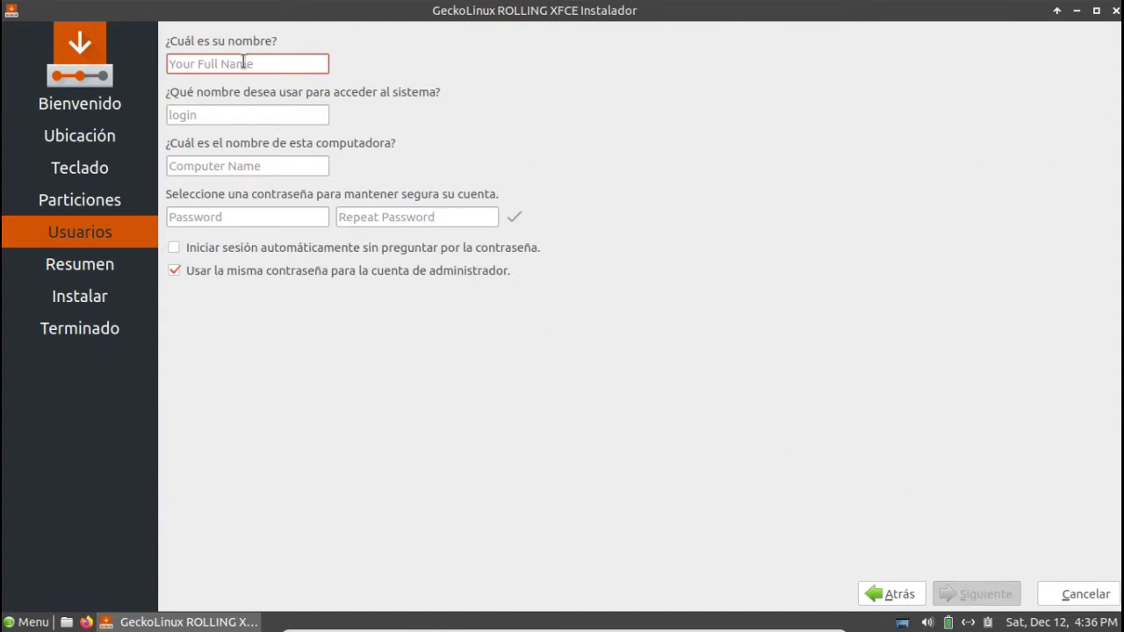
Set the full name to Linux en Casa, the login name to linuxecasa and the computer name to Gecko-PC.
{"action": "type", "text": "Lin"}
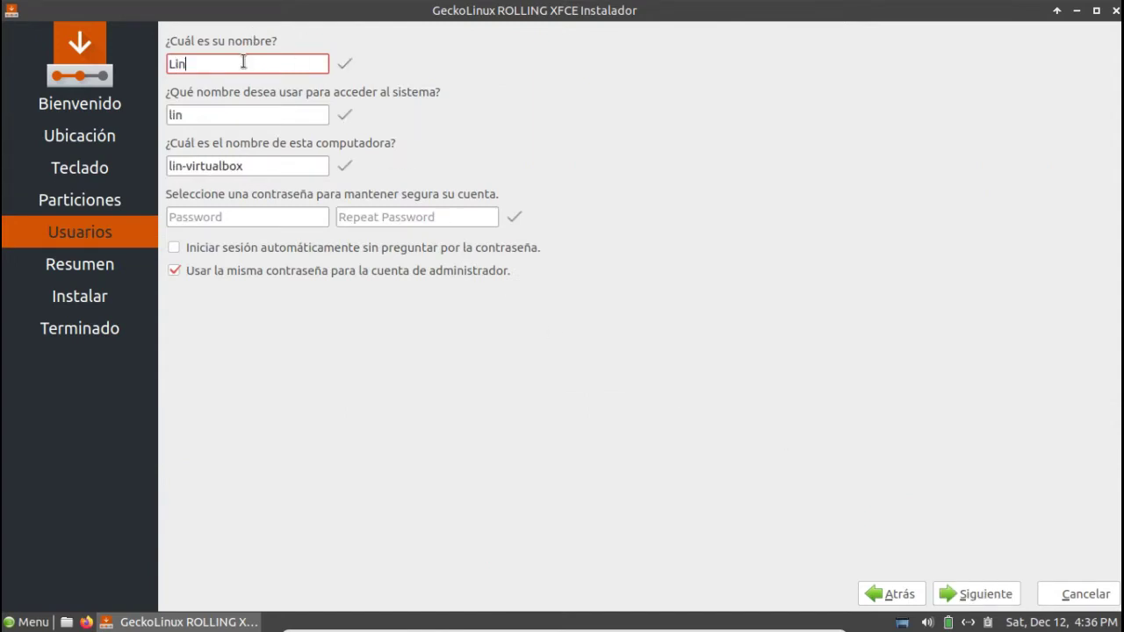
{"action": "type", "text": "ux en Ca"}
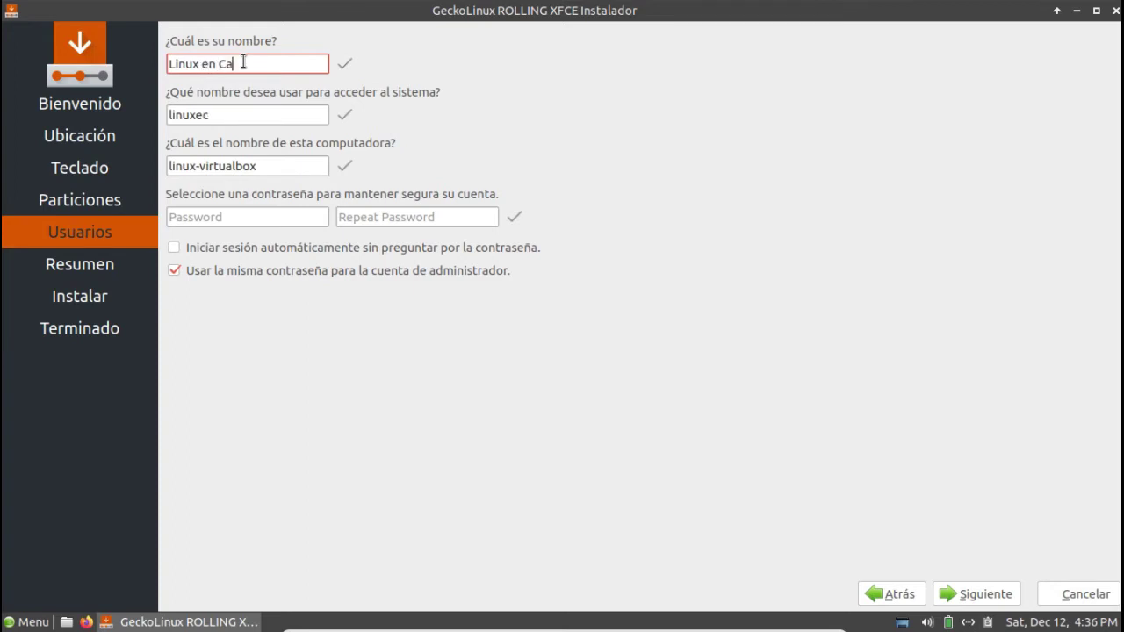
{"action": "type", "text": "sa"}
{"action": "left_click", "coordinate": [233, 112]}
{"action": "type", "text": "asa"}
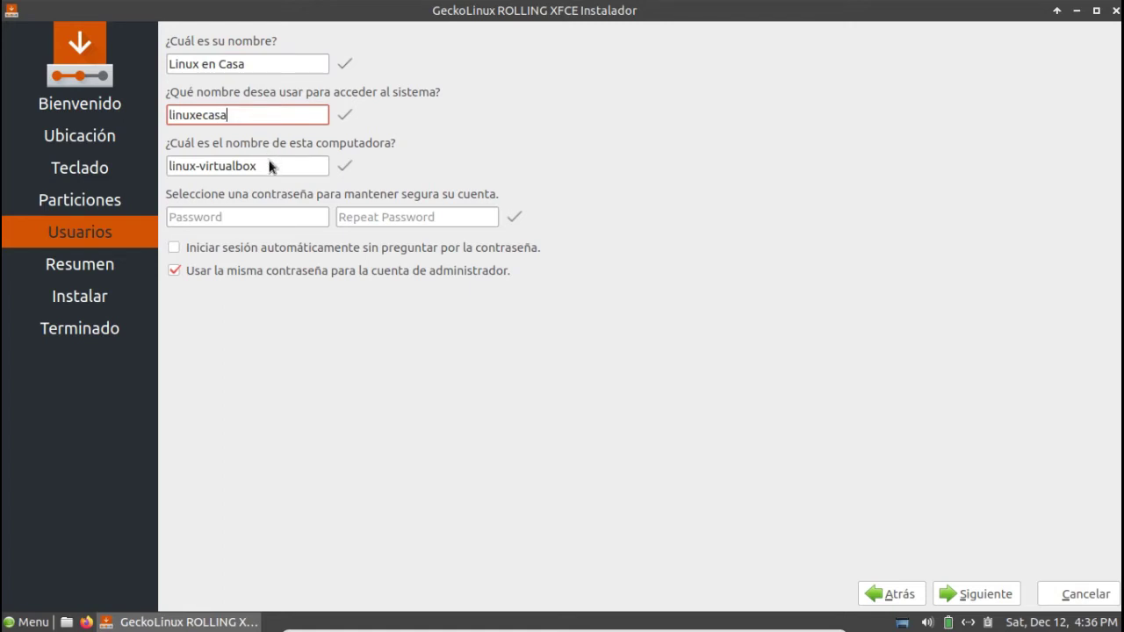
{"action": "left_click_drag", "start_coordinate": [270, 165], "coordinate": [12, 145]}
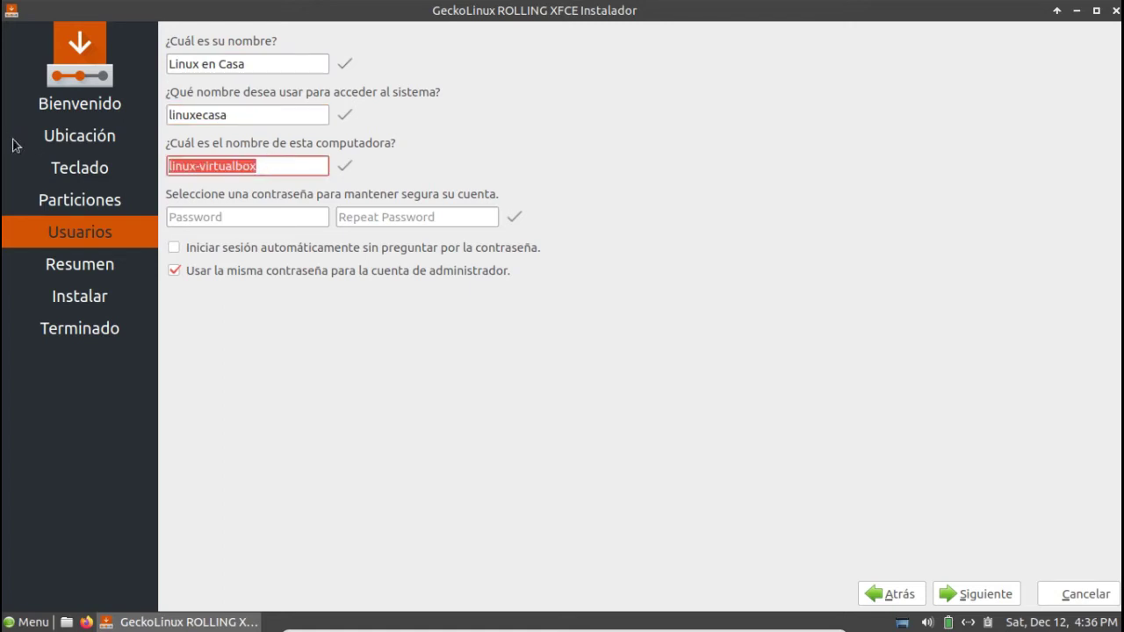
{"action": "type", "text": "Gec"}
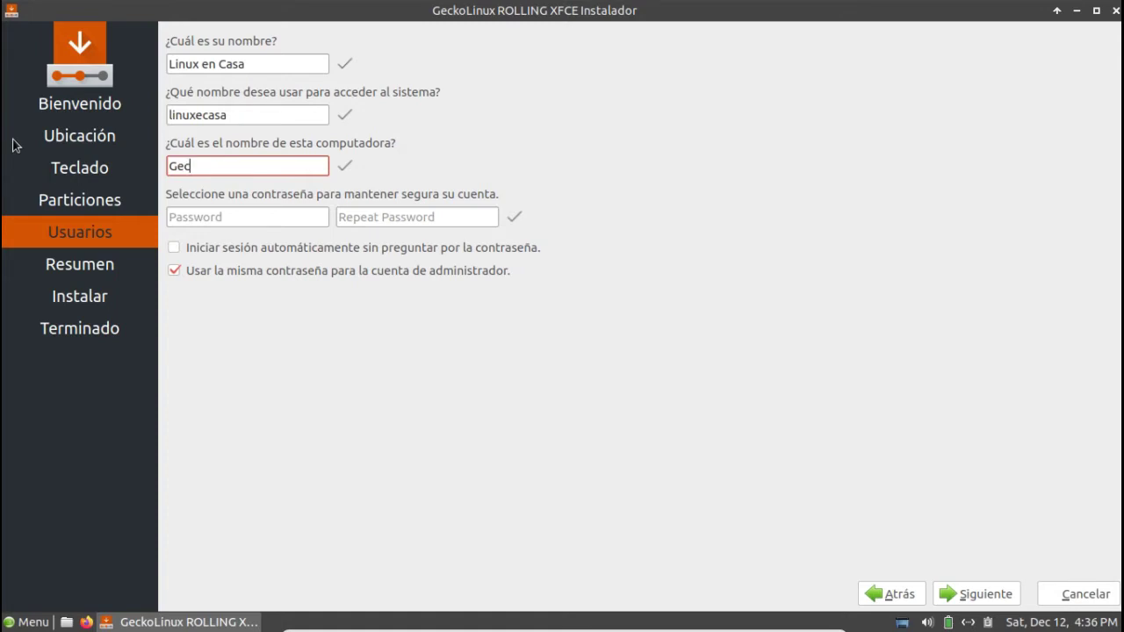
{"action": "type", "text": "ko-PC"}
Enter and repeat the account password, keeping it for the administrator account too, and continue to the summary page.
{"action": "left_click", "coordinate": [235, 220]}
{"action": "type", "text": "•••••••"}
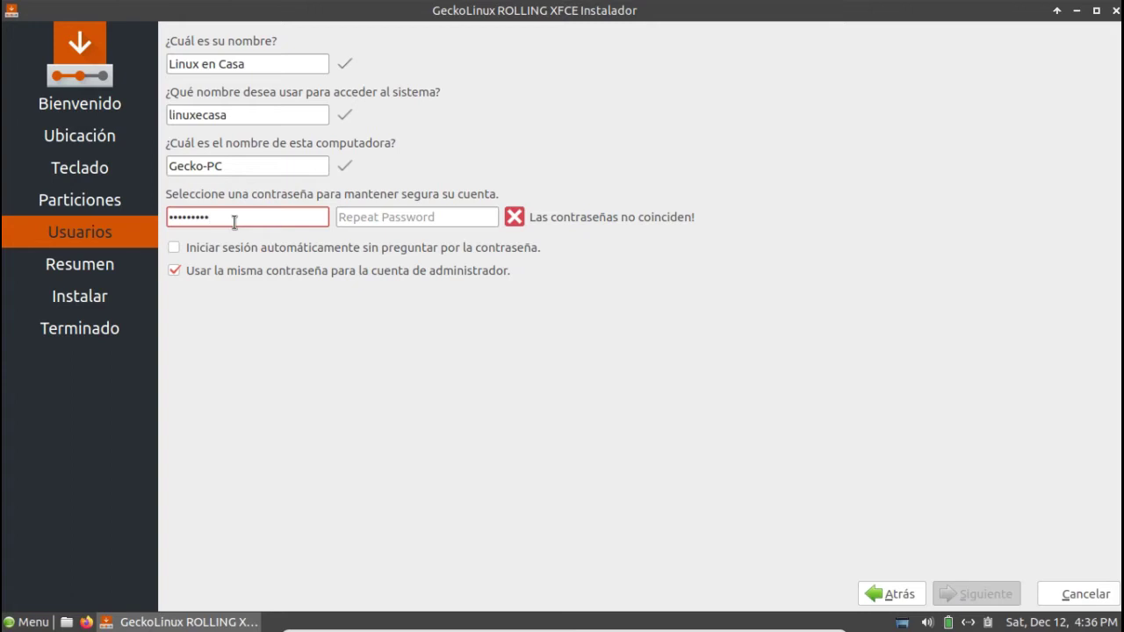
{"action": "left_click", "coordinate": [465, 220]}
{"action": "type", "text": "•••••••••"}
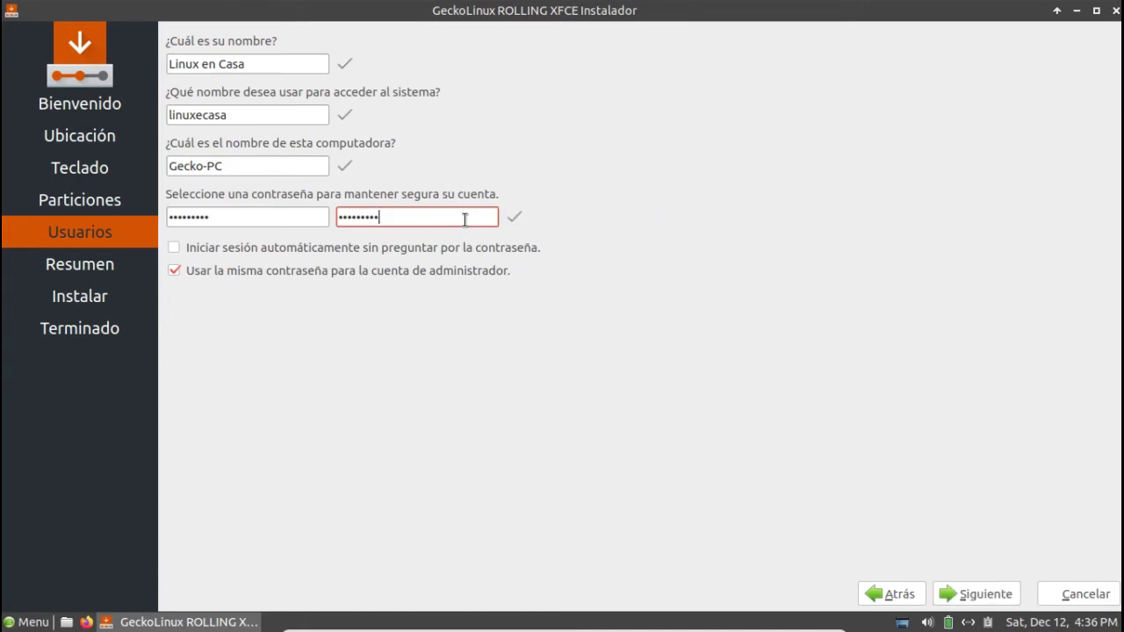
{"action": "left_click", "coordinate": [981, 597]}
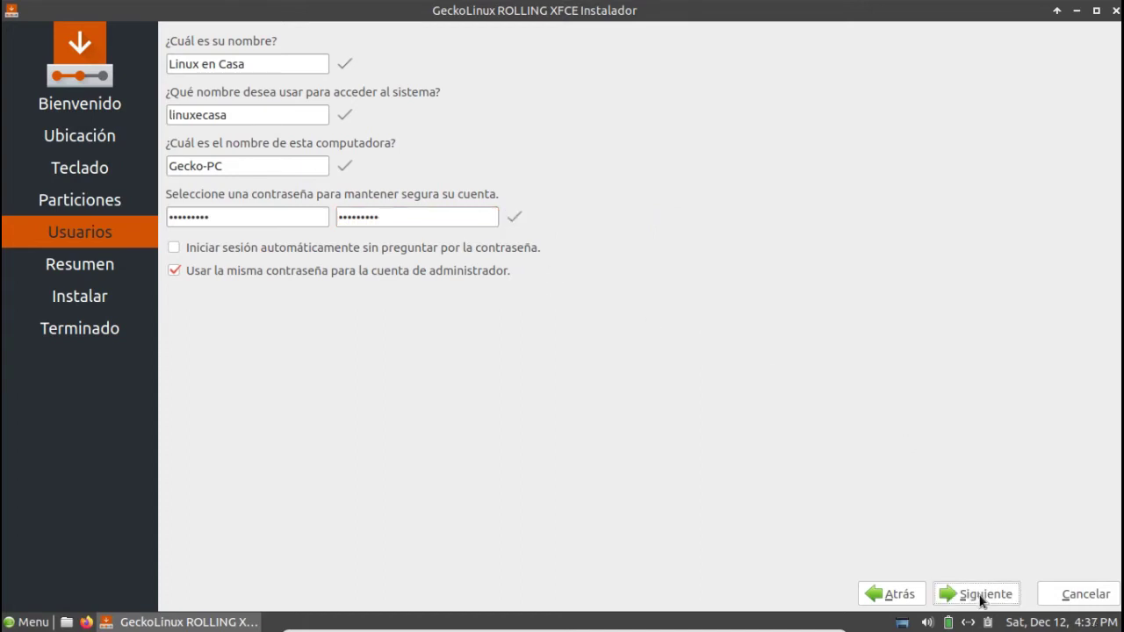
Start the GeckoLinux installation from the summary and confirm the changes to the disk.
{"action": "left_click", "coordinate": [998, 594]}
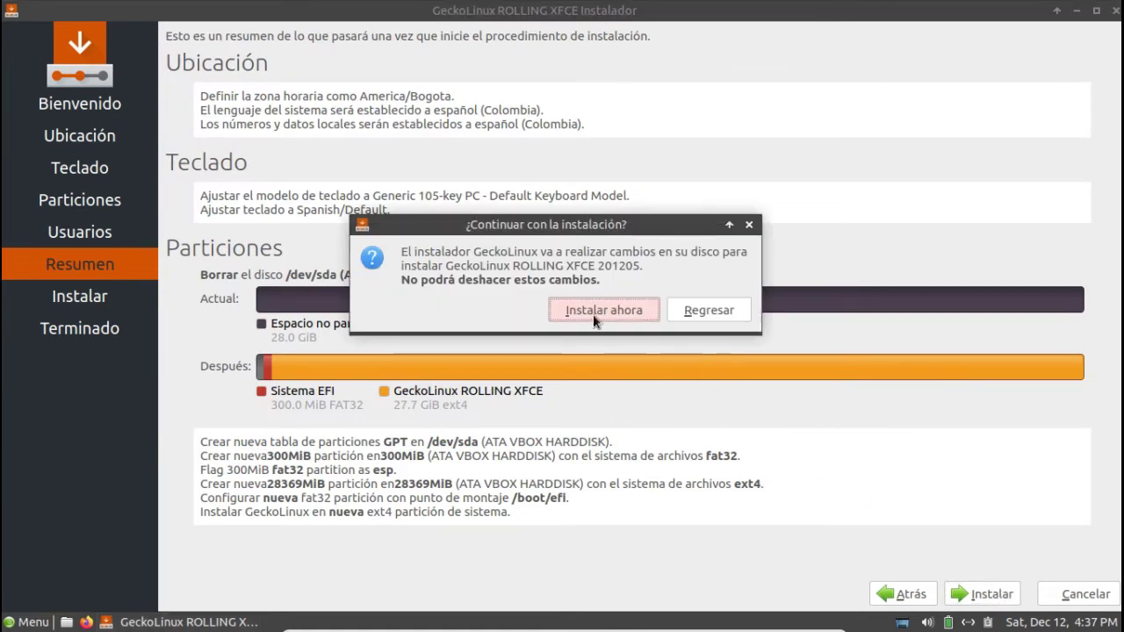
{"action": "left_click", "coordinate": [594, 309]}
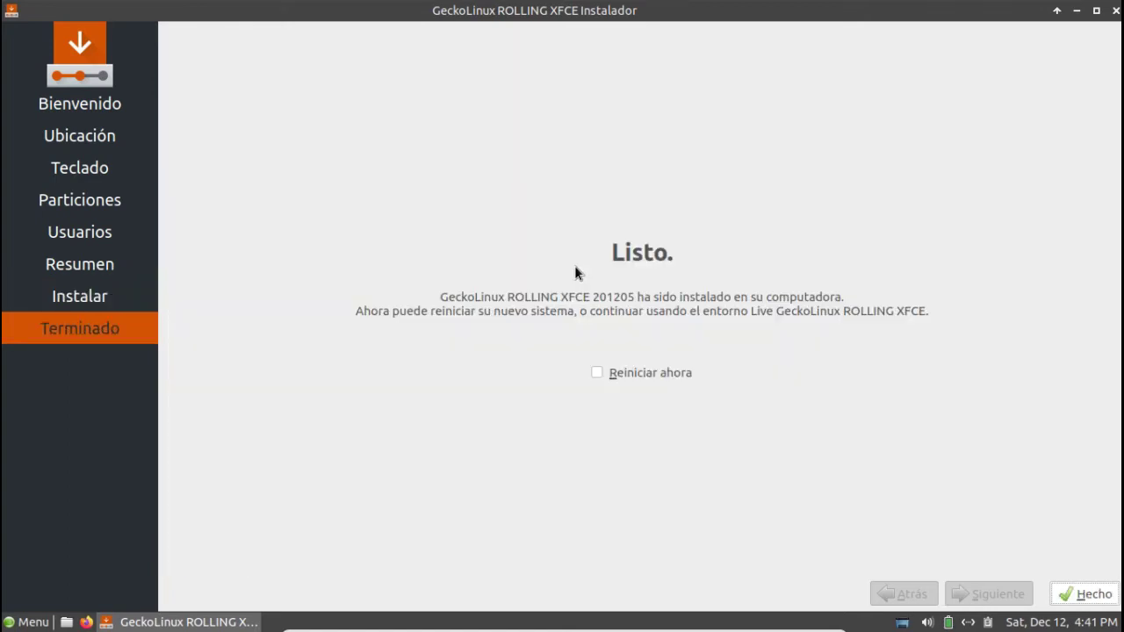
Finish the installer with an immediate restart and boot the GeckoLinux ROLLING XFCE entry.
{"action": "left_click", "coordinate": [606, 372]}
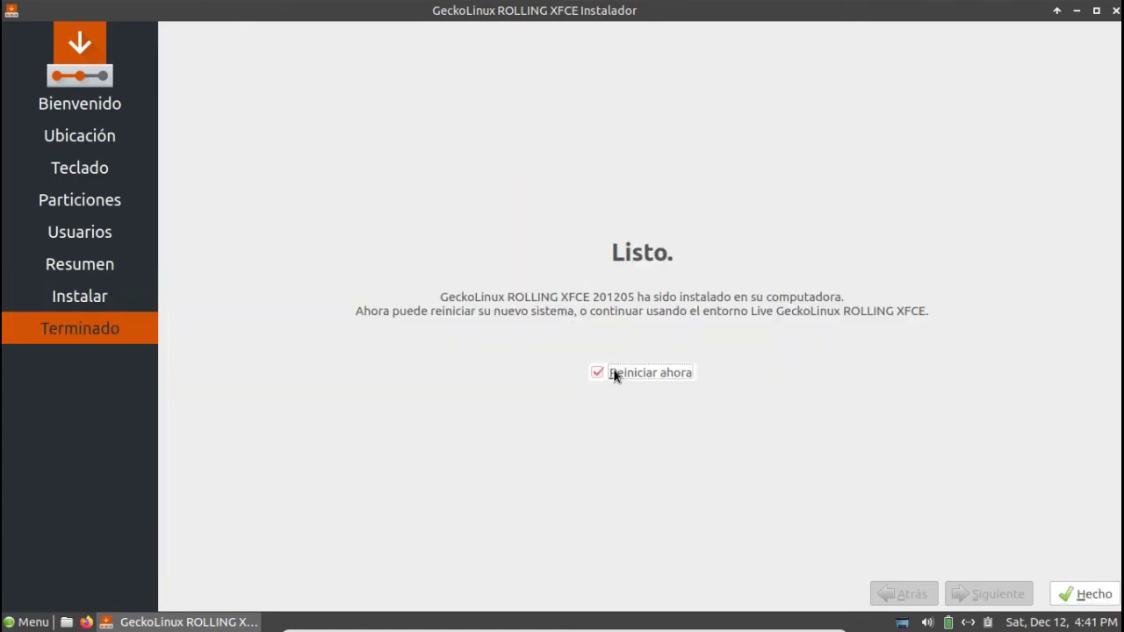
{"action": "left_click", "coordinate": [1097, 600]}
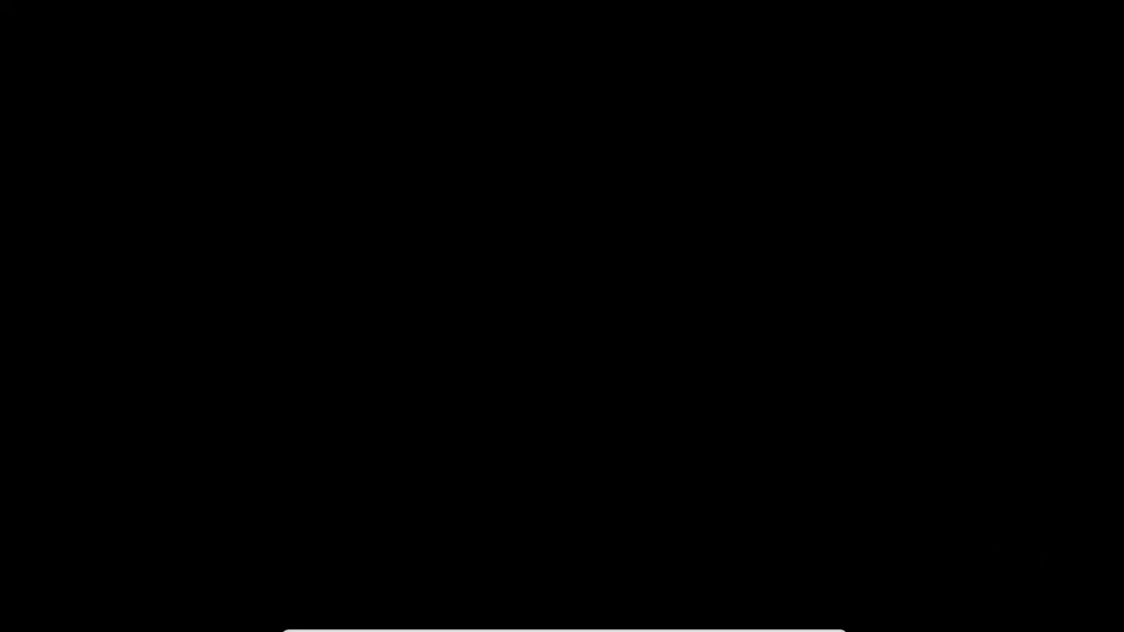
{"action": "key", "text": "Return"}
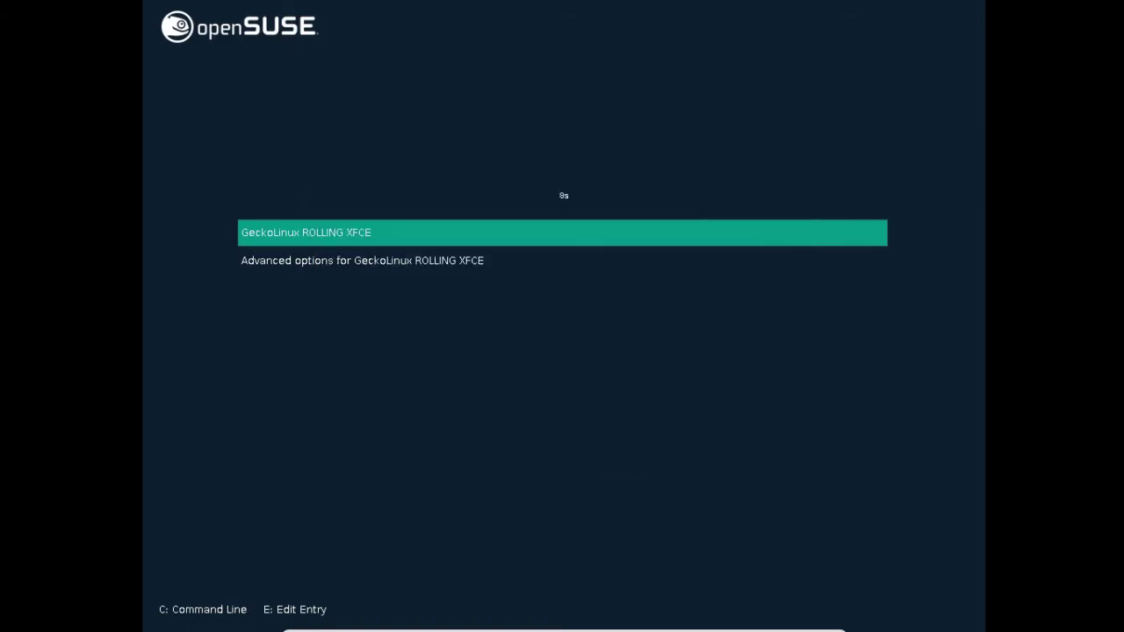
{"action": "key", "text": "Return"}
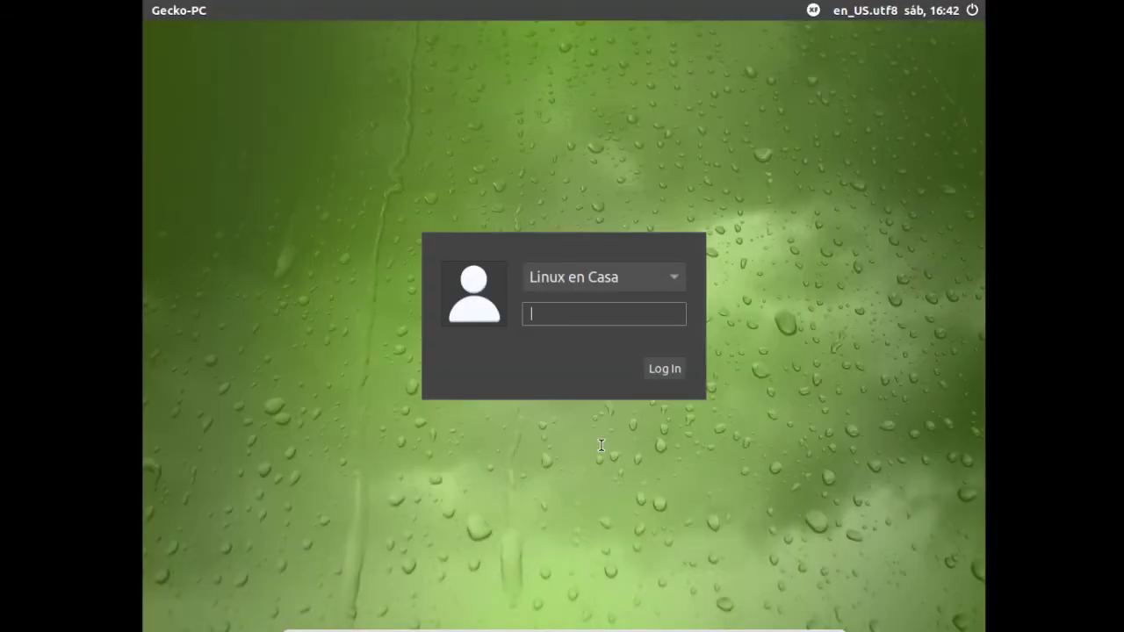
Enter the account password, set the session language to Spanish - Colombia, and log in to the installed system.
{"action": "type", "text": "••••••••"}
{"action": "left_click", "coordinate": [883, 12]}
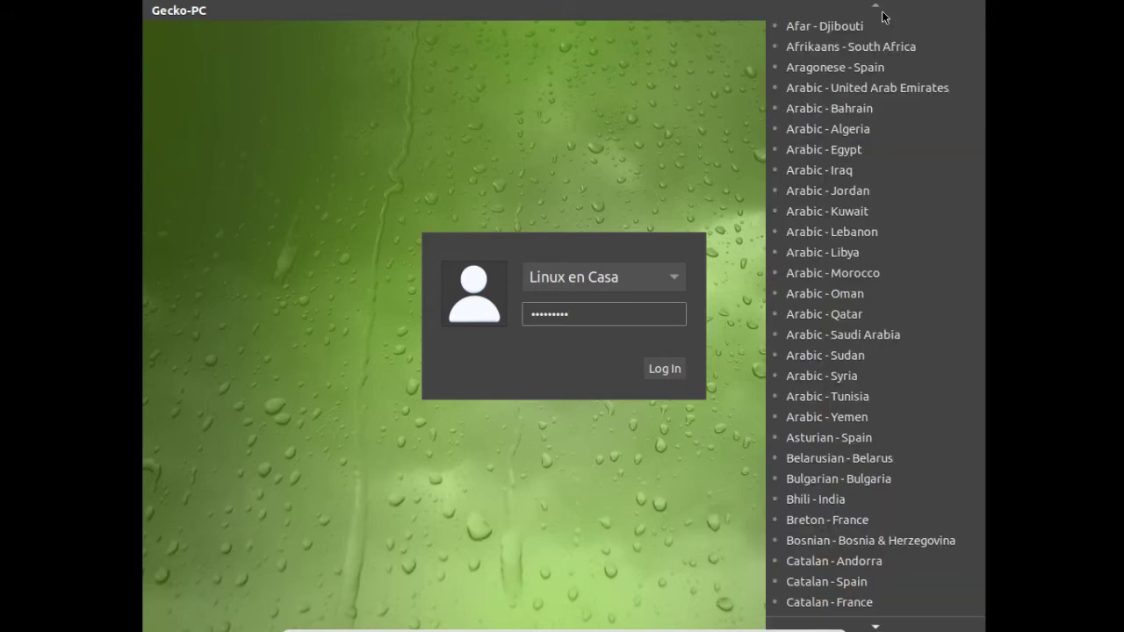
{"action": "scroll", "coordinate": [881, 386], "scroll_direction": "down", "scroll_amount": 4}
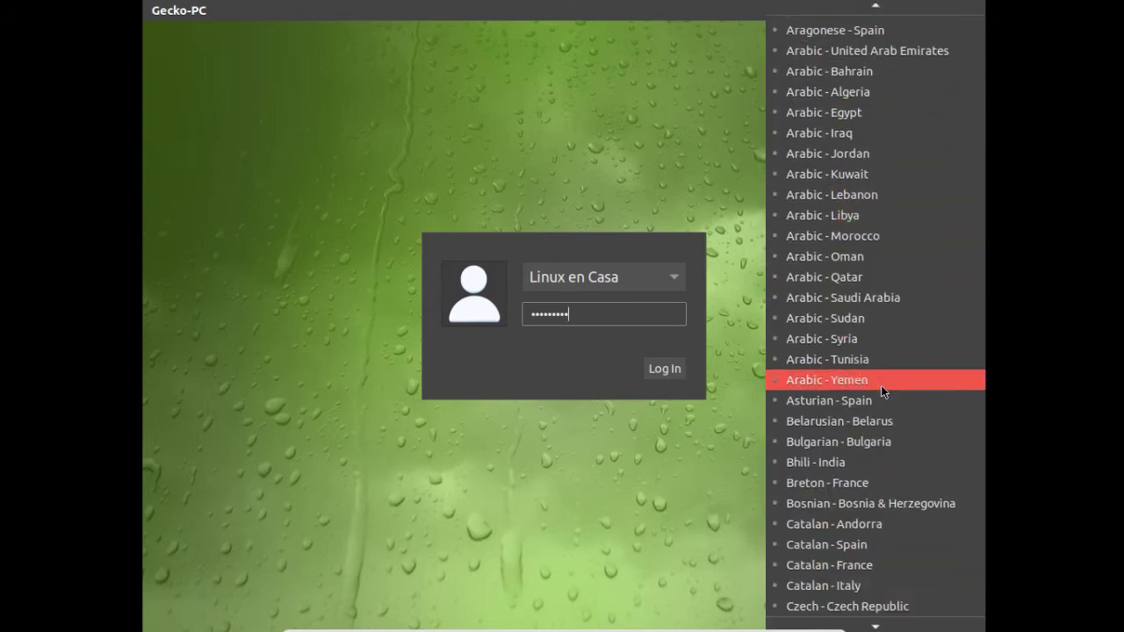
{"action": "scroll", "coordinate": [881, 386], "scroll_direction": "down", "scroll_amount": 8}
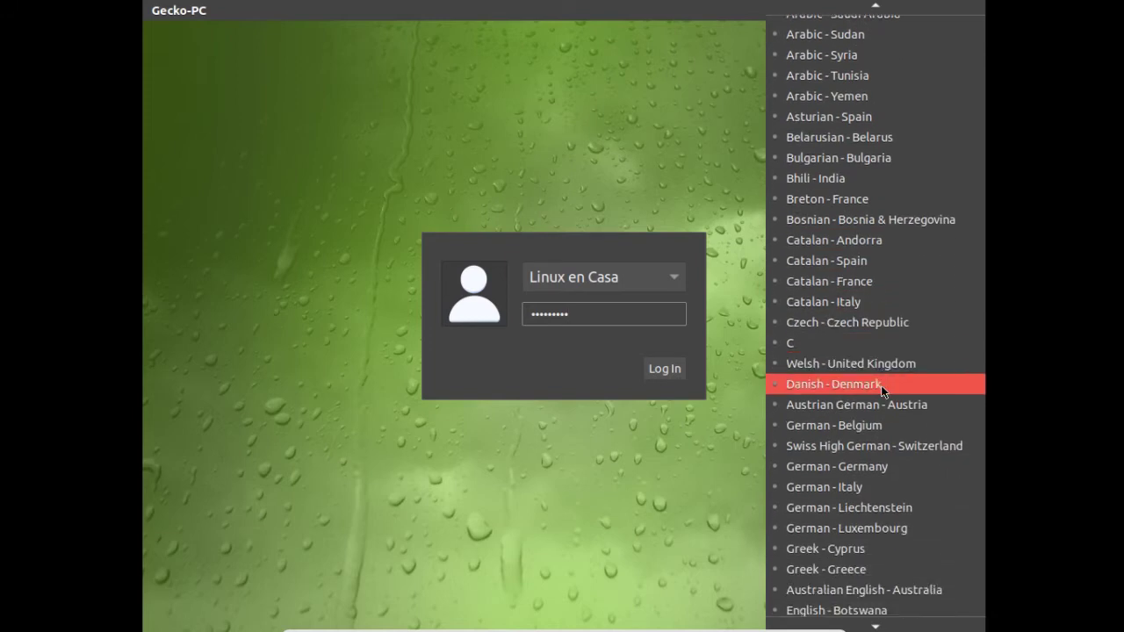
{"action": "scroll", "coordinate": [881, 385], "scroll_direction": "down", "scroll_amount": 4}
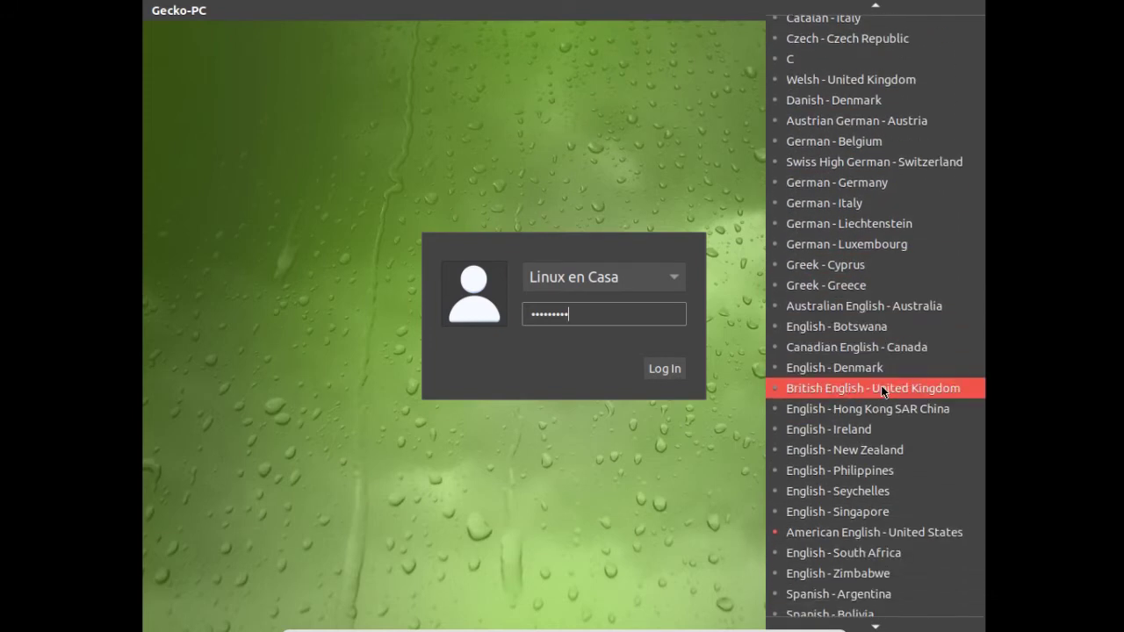
{"action": "scroll", "coordinate": [876, 537], "scroll_direction": "down", "scroll_amount": 5}
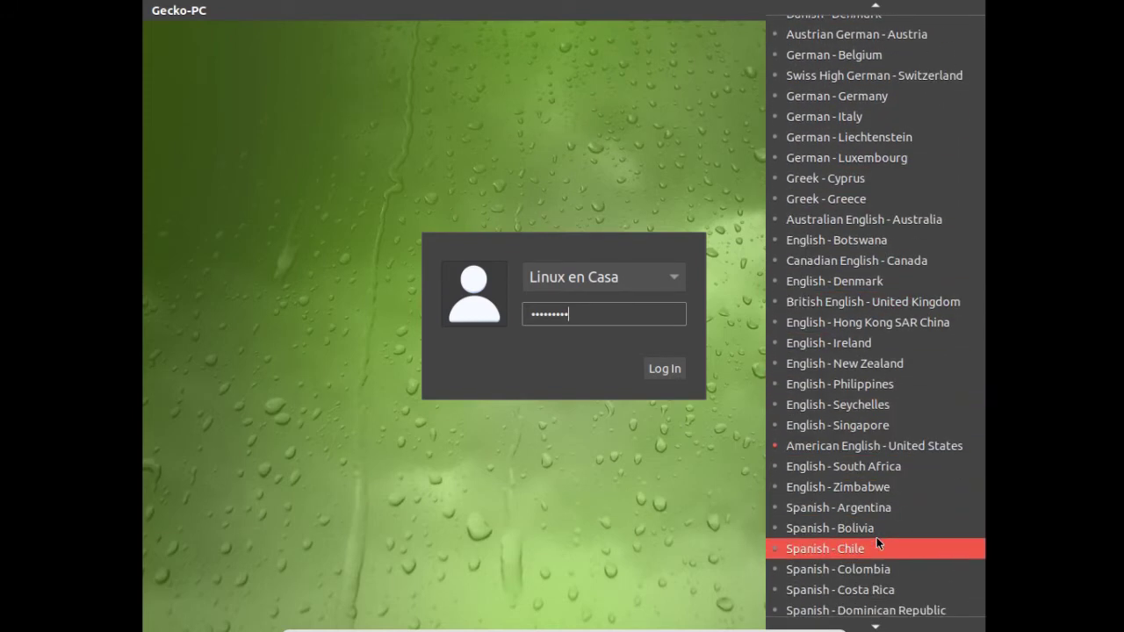
{"action": "left_click", "coordinate": [848, 557]}
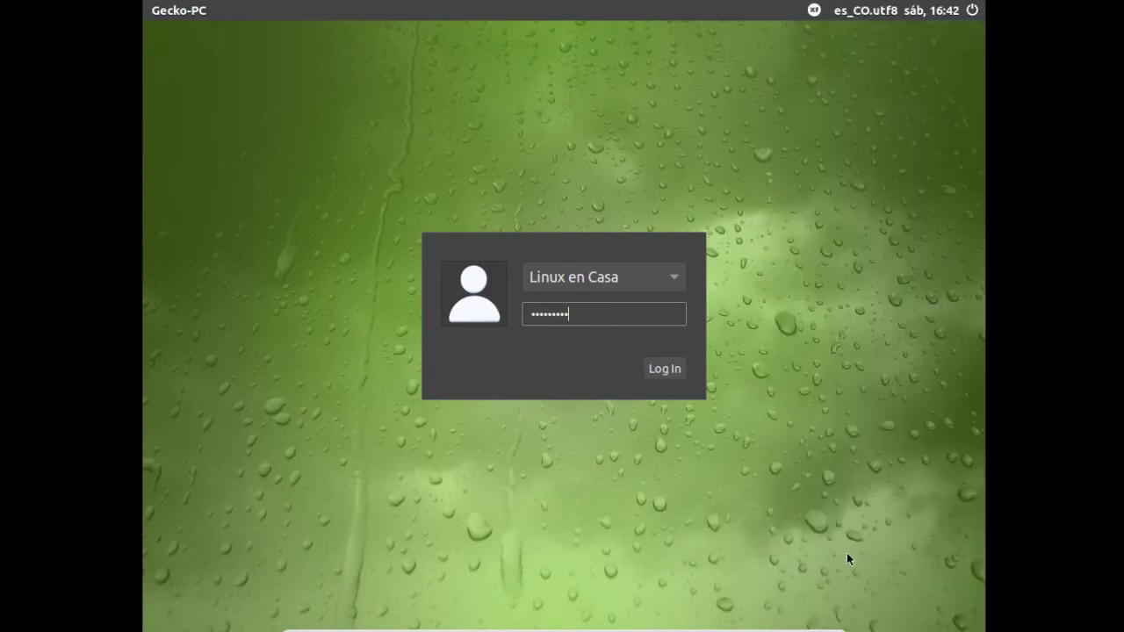
{"action": "left_click", "coordinate": [670, 372]}
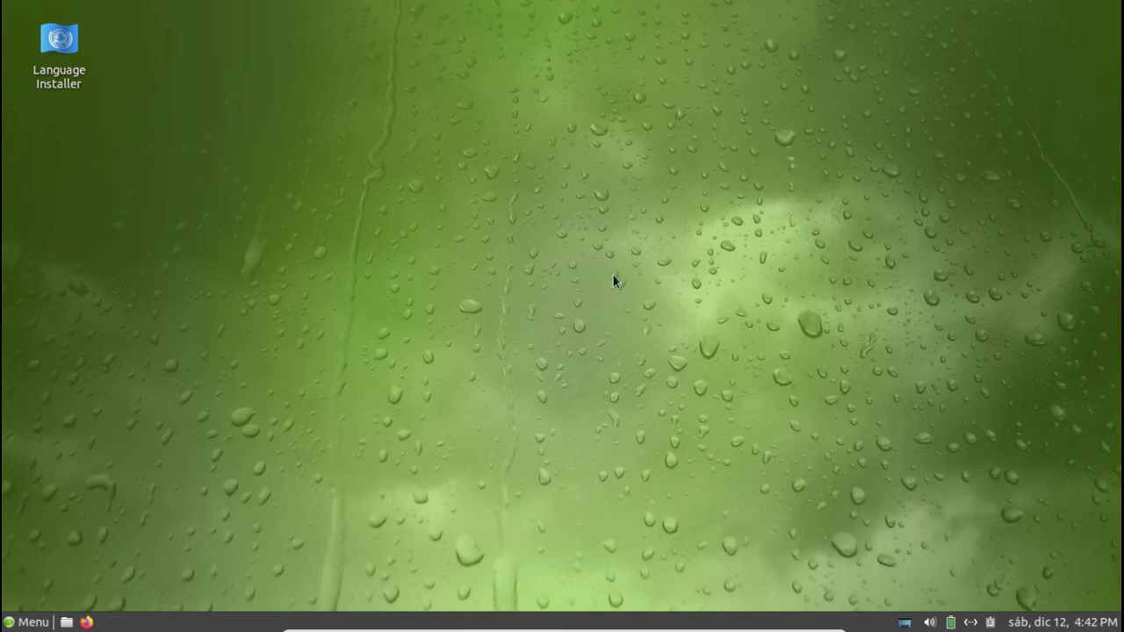
Check the display language of the application menu and of the home folder's directories, and close the file manager.
{"action": "left_click", "coordinate": [33, 623]}
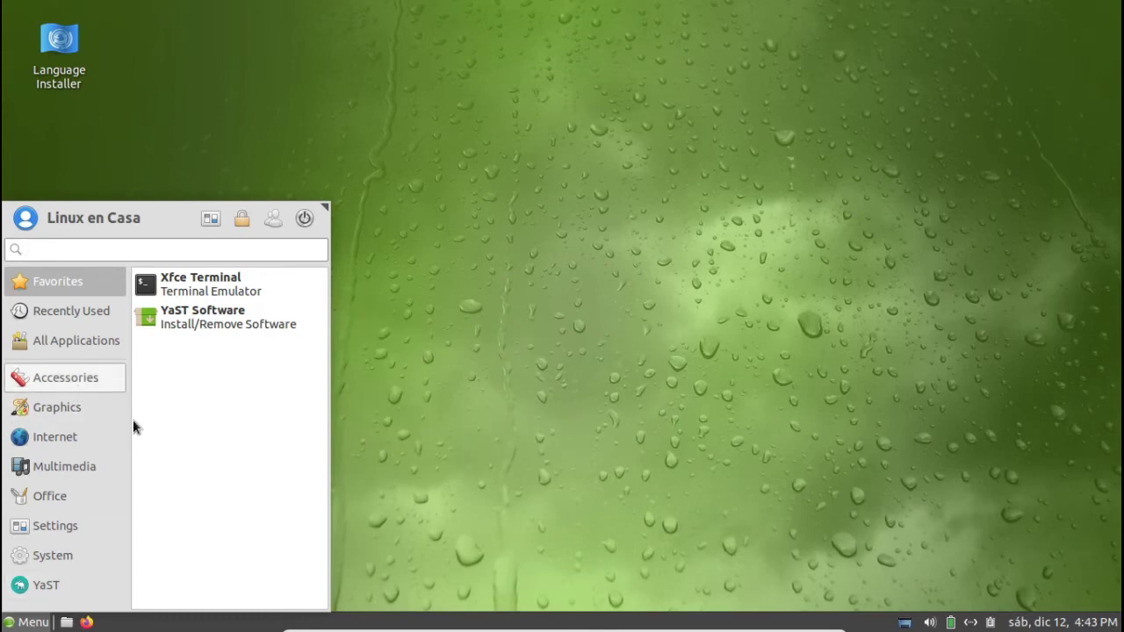
{"action": "left_click", "coordinate": [427, 493]}
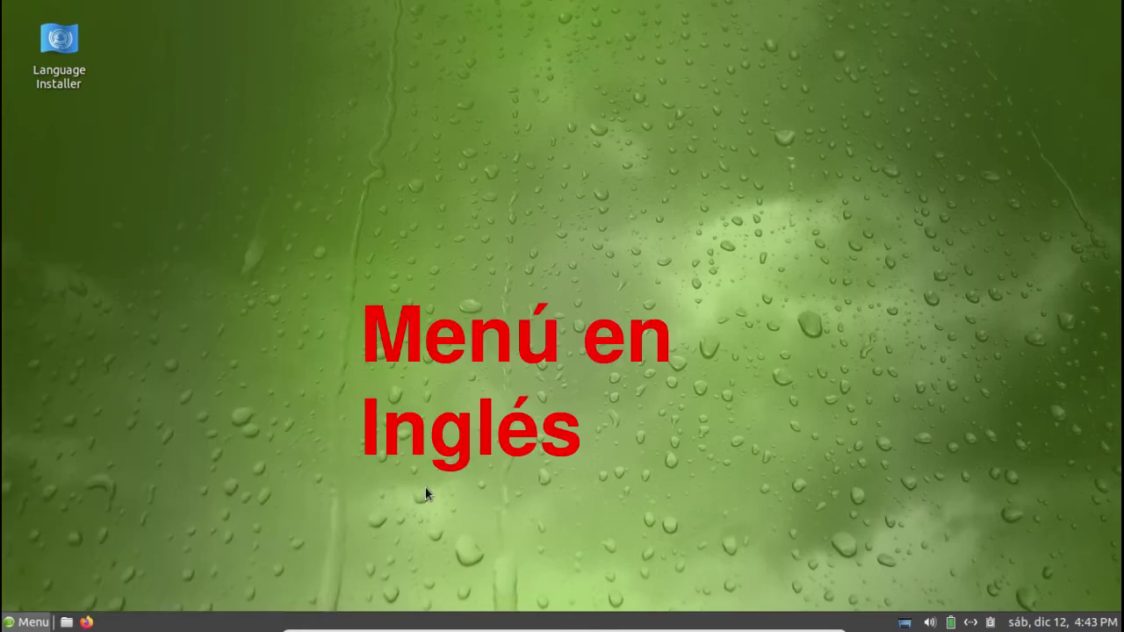
{"action": "left_click", "coordinate": [65, 622]}
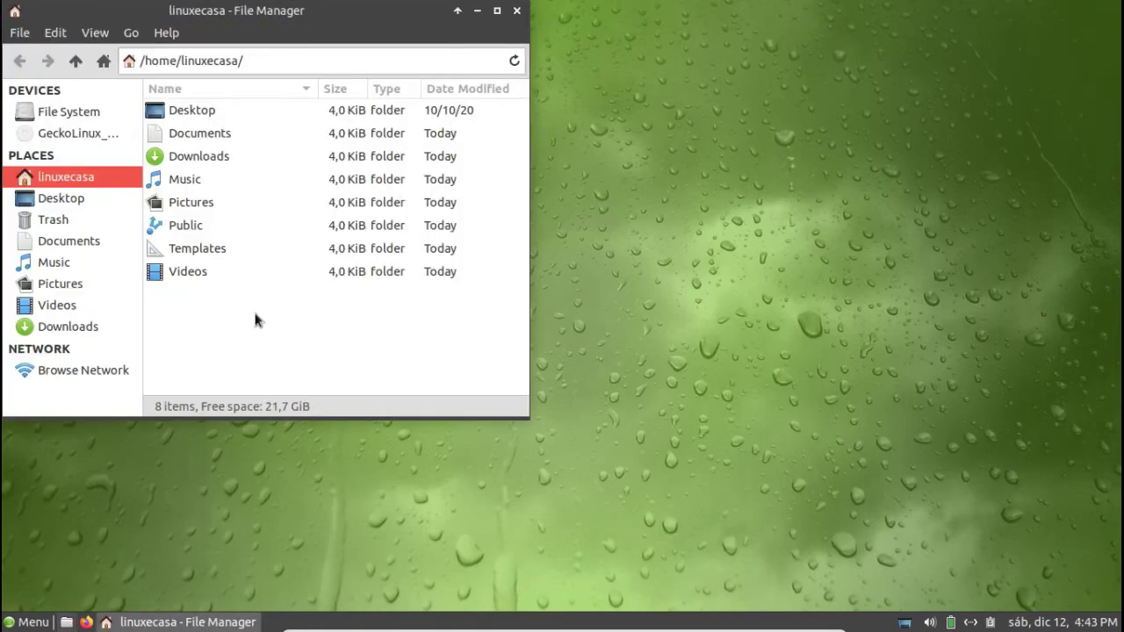
{"action": "left_click_drag", "start_coordinate": [322, 10], "coordinate": [675, 114]}
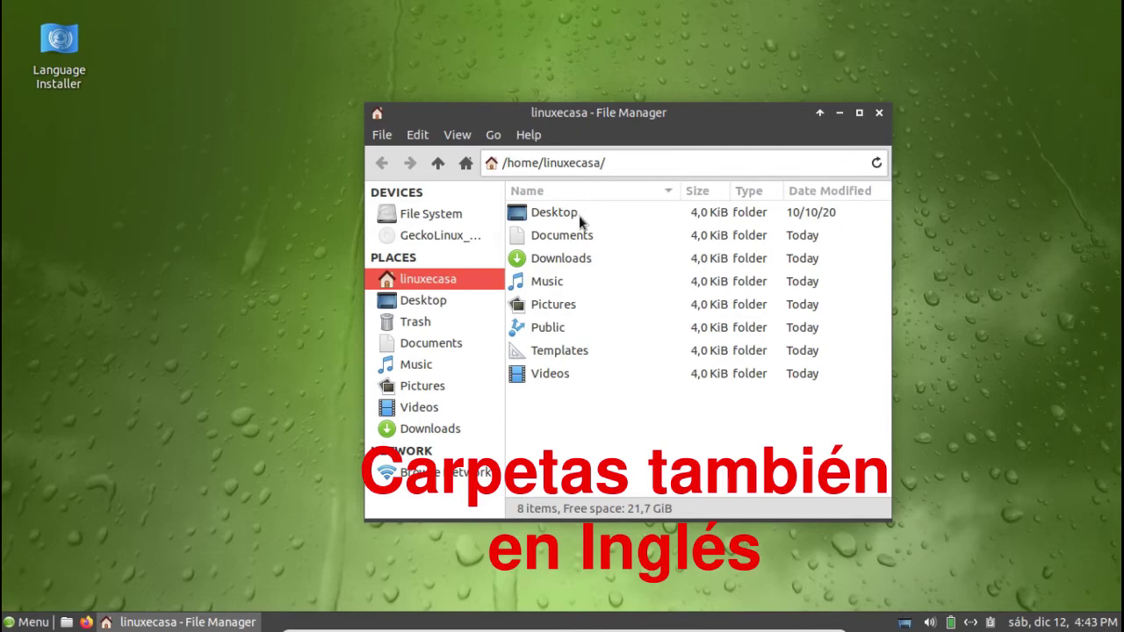
{"action": "left_click", "coordinate": [880, 113]}
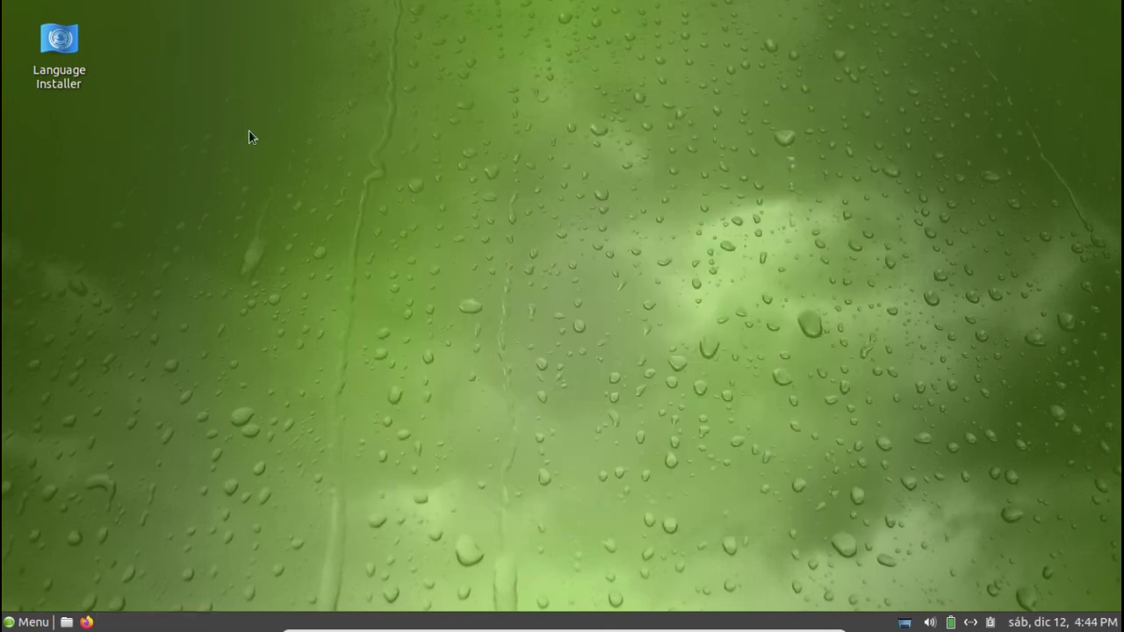
Launch the Language Installer from the desktop and authenticate with the root password to install the basic language packs.
{"action": "double_click", "coordinate": [36, 55]}
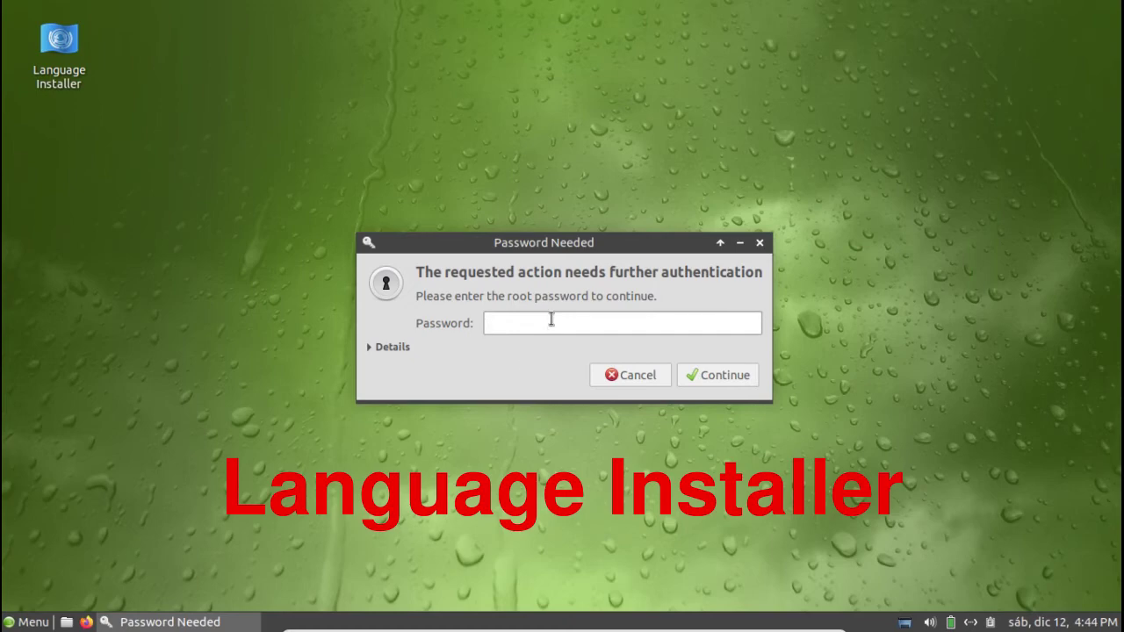
{"action": "type", "text": "•••••••••"}
{"action": "left_click", "coordinate": [699, 374]}
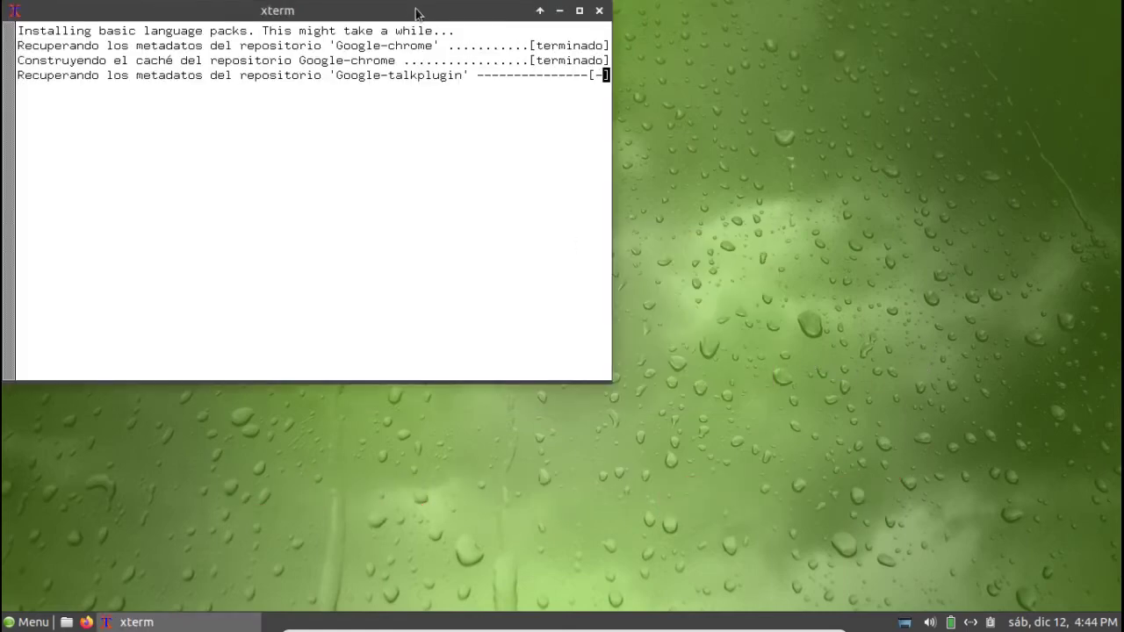
{"action": "left_click", "coordinate": [734, 258]}
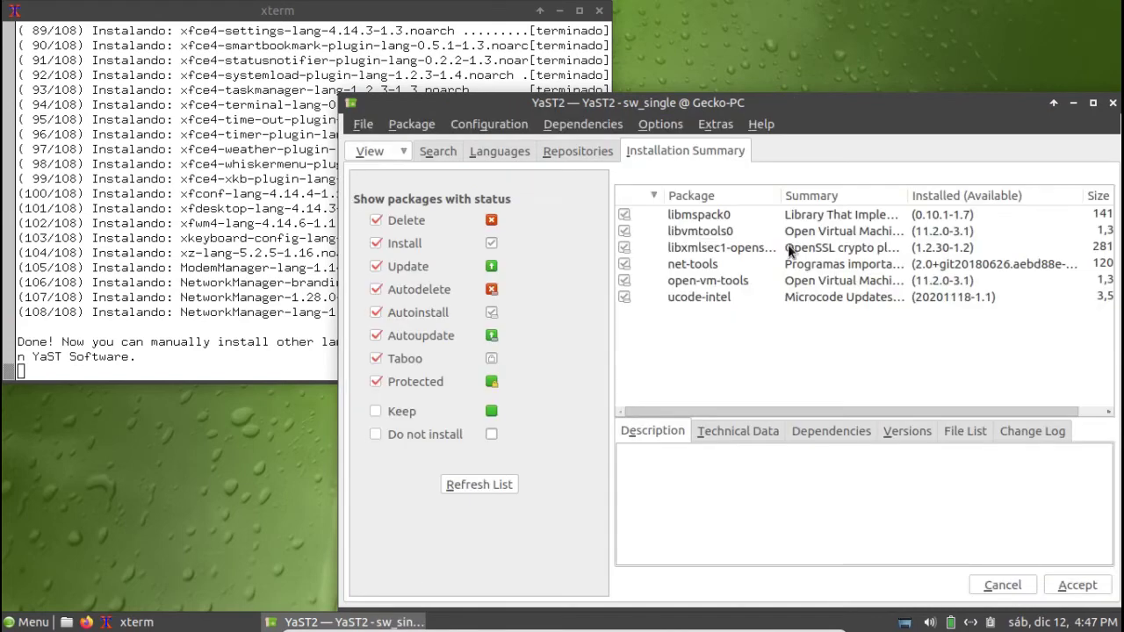
Maximize the YaST package manager and mark the language es_CO, Español (Colombia), for installation.
{"action": "left_click_drag", "start_coordinate": [814, 108], "coordinate": [617, 85]}
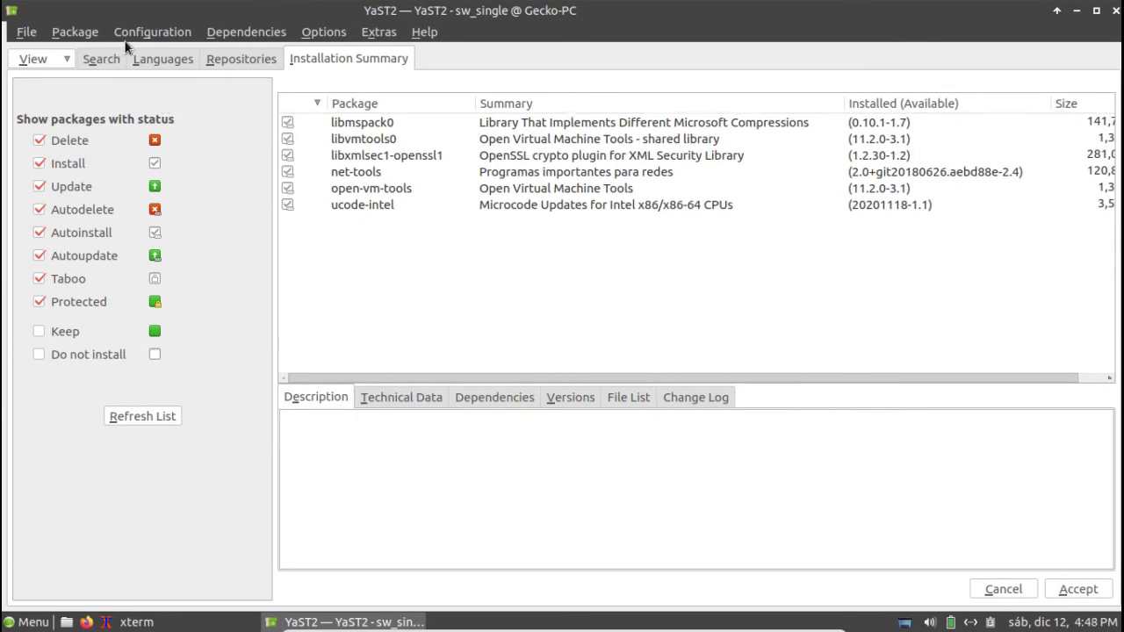
{"action": "left_click", "coordinate": [154, 60]}
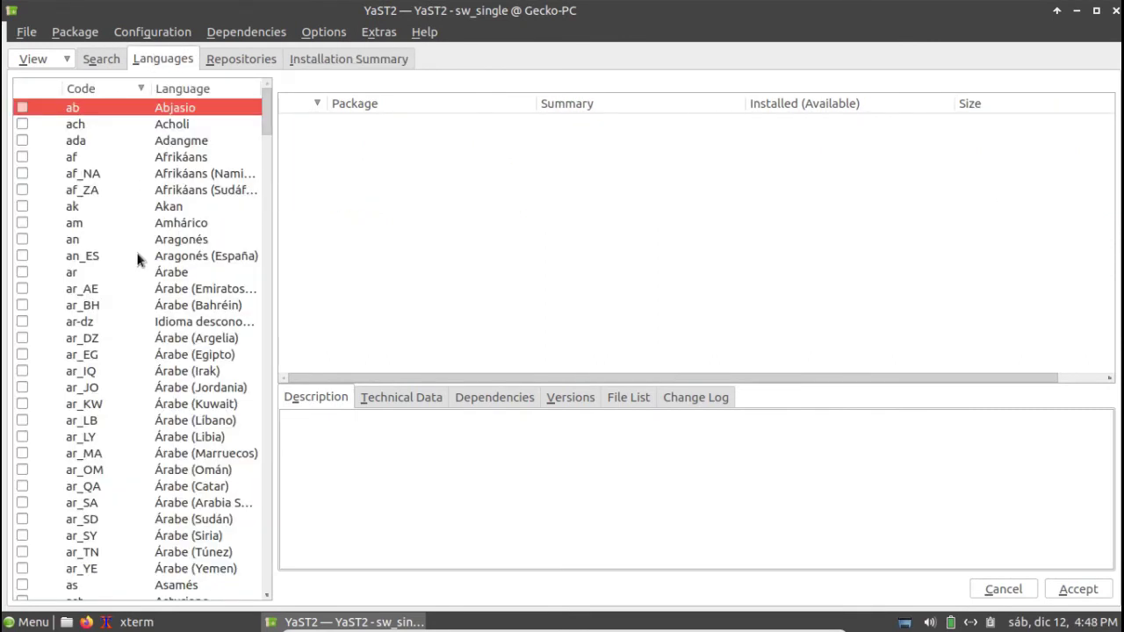
{"action": "scroll", "coordinate": [136, 255], "scroll_direction": "down", "scroll_amount": 6}
{"action": "scroll", "coordinate": [137, 259], "scroll_direction": "down", "scroll_amount": 15}
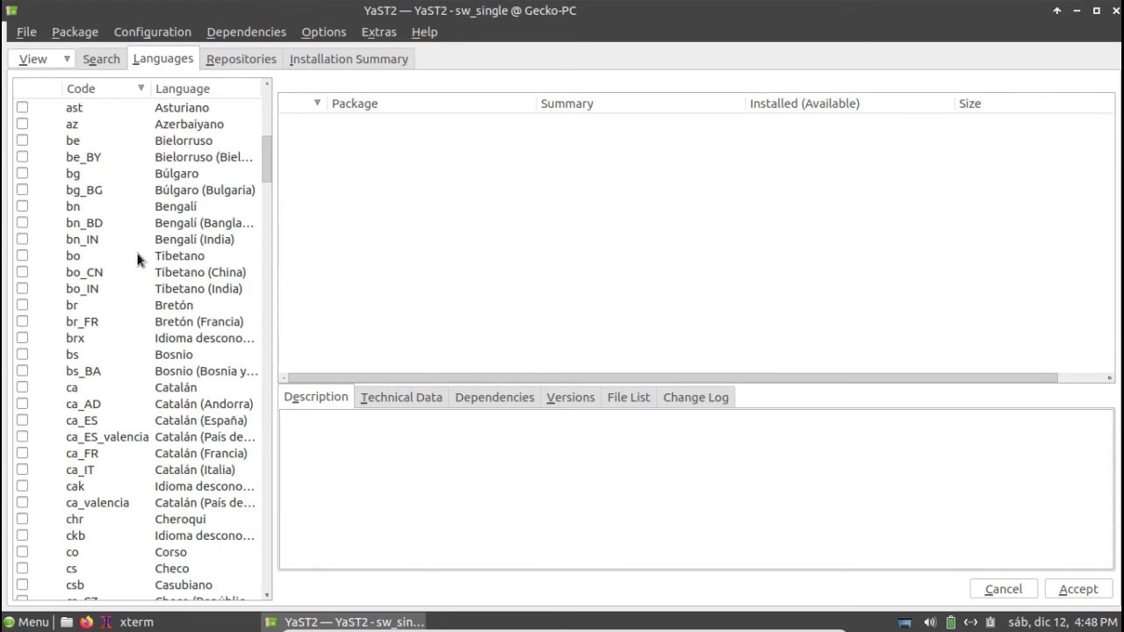
{"action": "scroll", "coordinate": [137, 259], "scroll_direction": "down", "scroll_amount": 5}
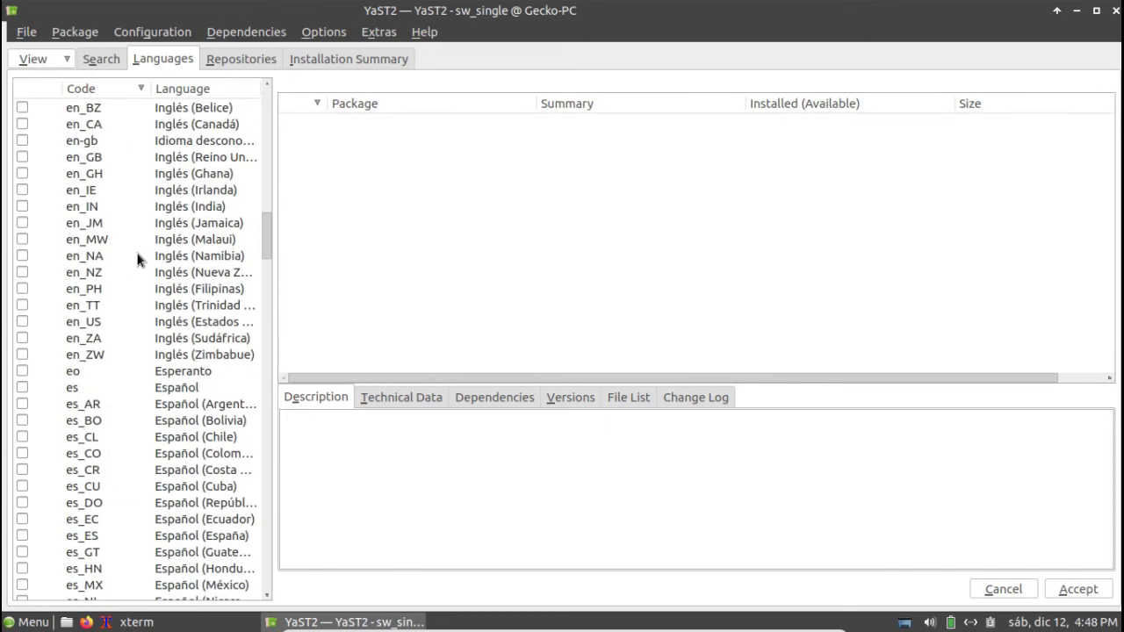
{"action": "left_click", "coordinate": [22, 455]}
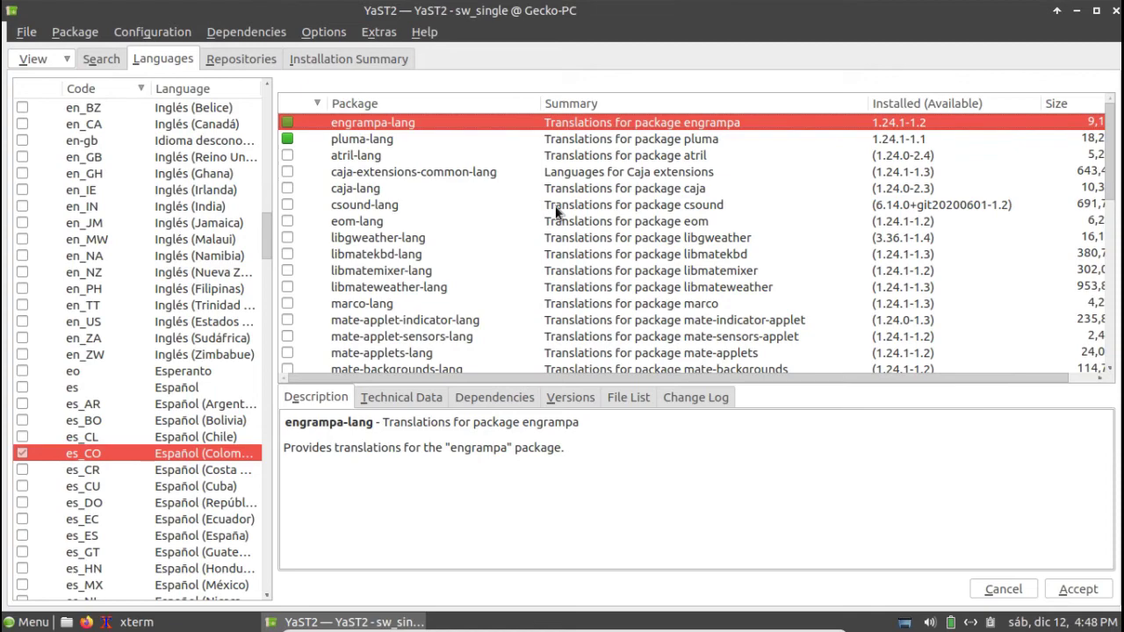
Review the es_CO translation packages, install them with the automatic dependency changes, and finish the installation report.
{"action": "scroll", "coordinate": [555, 211], "scroll_direction": "down", "scroll_amount": 9}
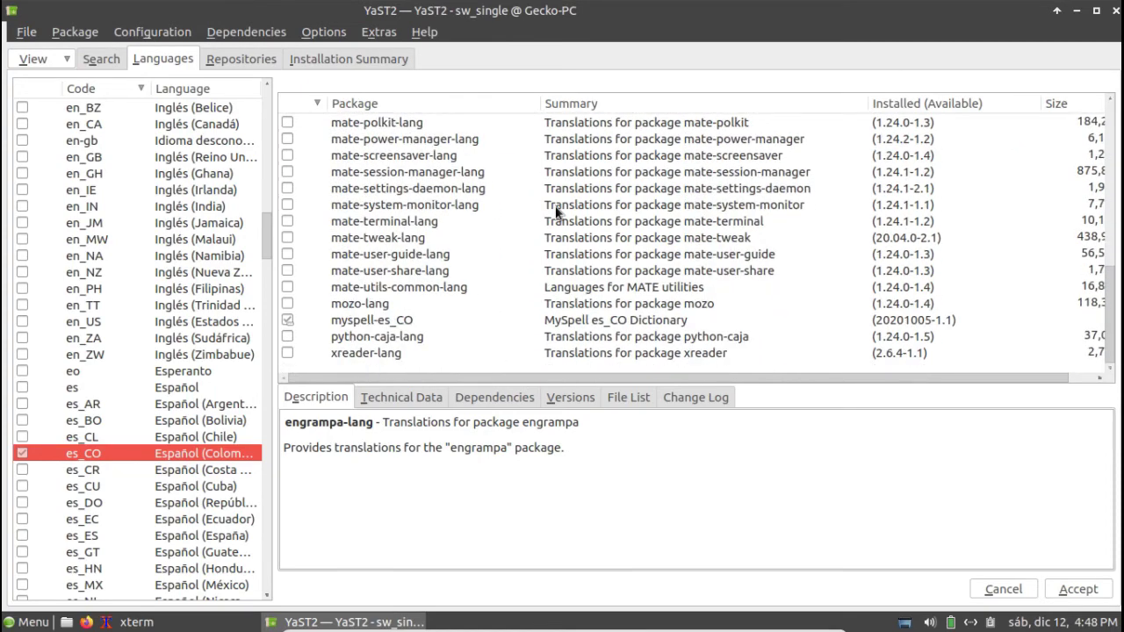
{"action": "scroll", "coordinate": [555, 211], "scroll_direction": "up", "scroll_amount": 9}
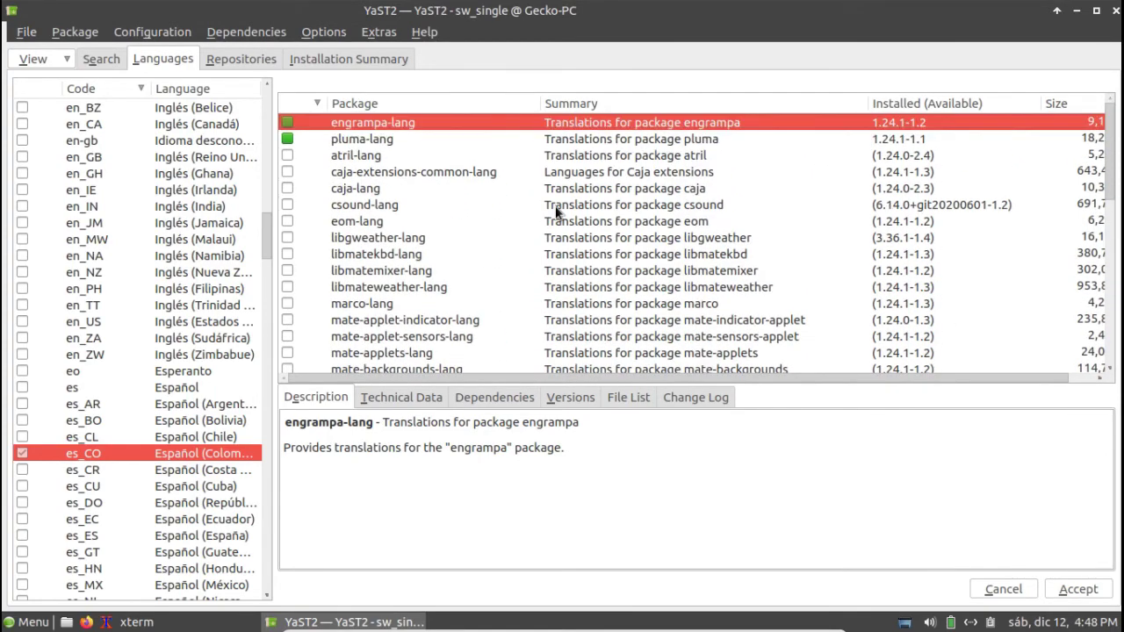
{"action": "left_click", "coordinate": [1073, 591]}
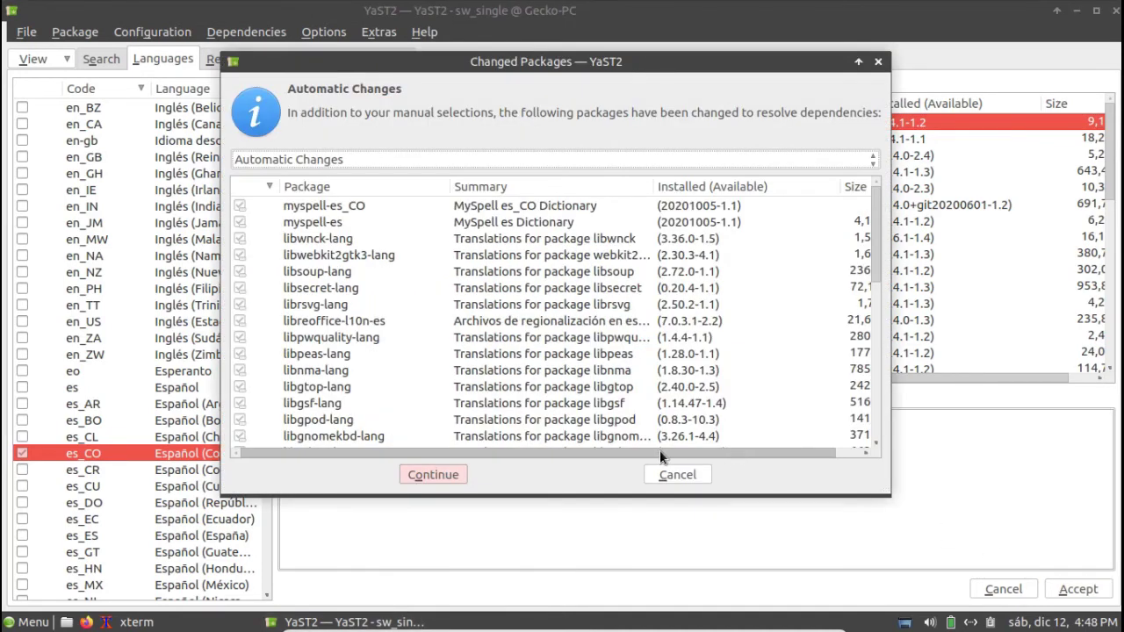
{"action": "left_click", "coordinate": [436, 475]}
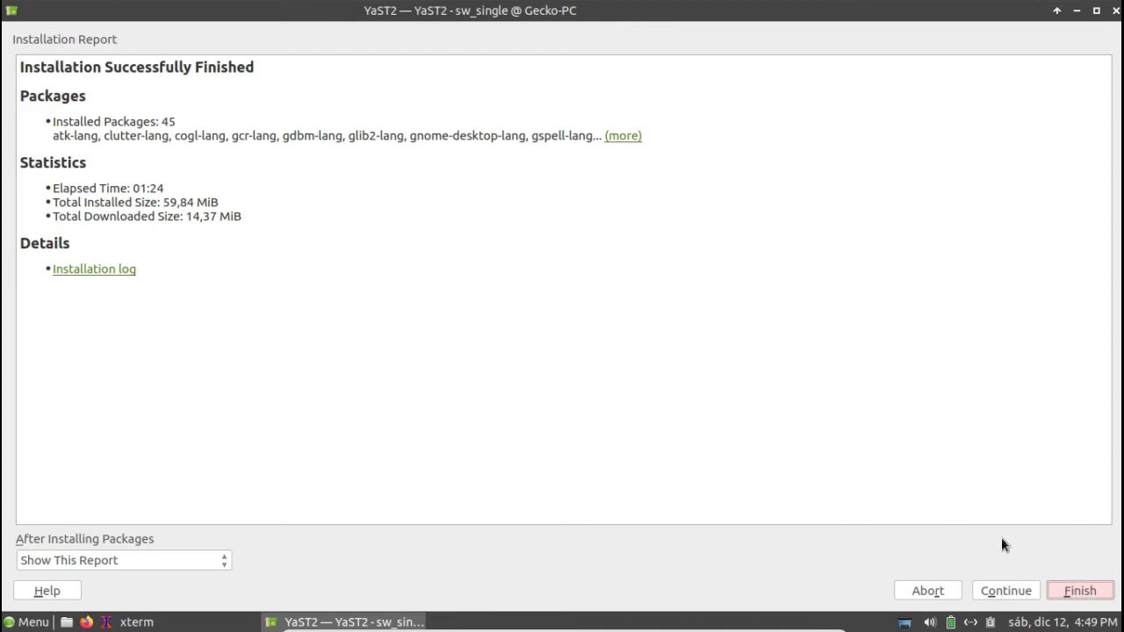
{"action": "left_click", "coordinate": [1085, 594]}
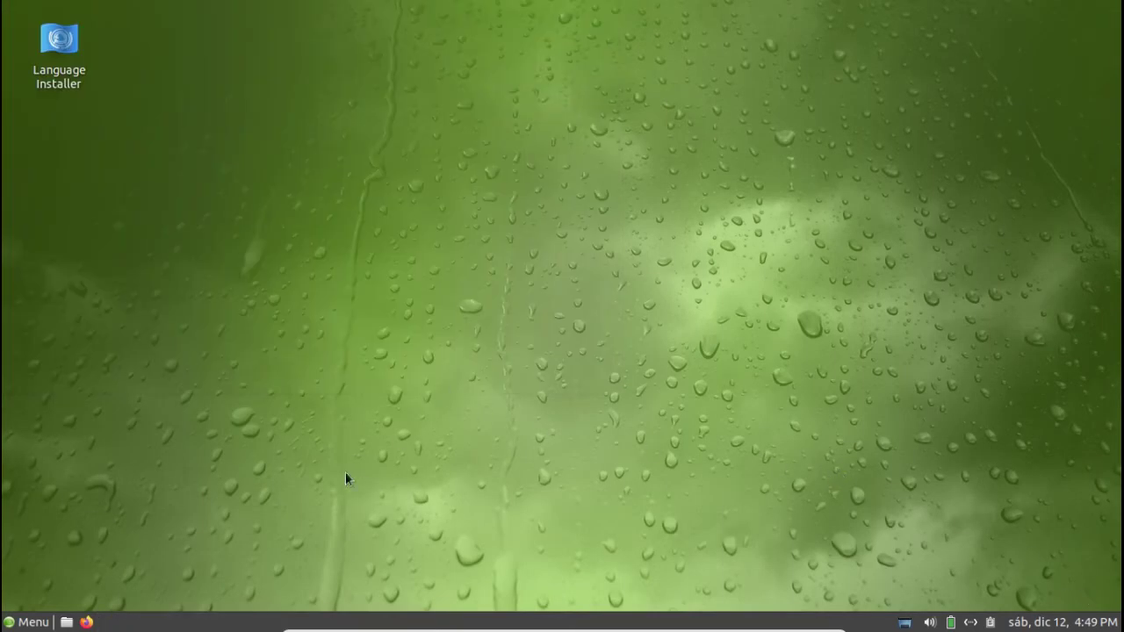
Check the display language of the application menu and the home folder's directories, and close the file manager.
{"action": "left_click", "coordinate": [50, 624]}
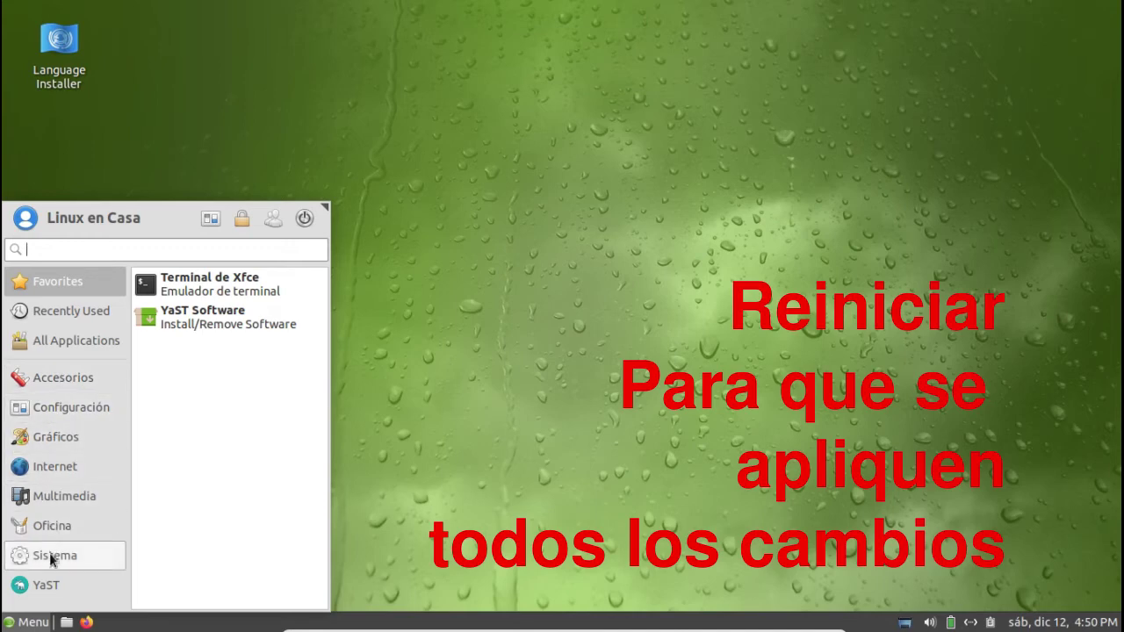
{"action": "left_click", "coordinate": [448, 534]}
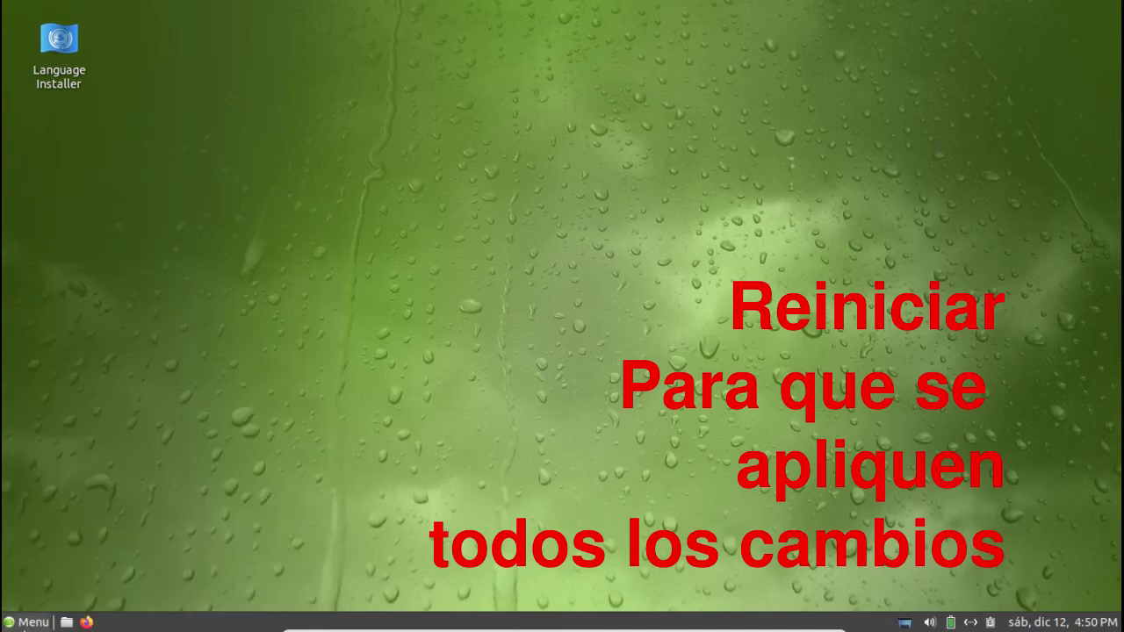
{"action": "left_click", "coordinate": [67, 622]}
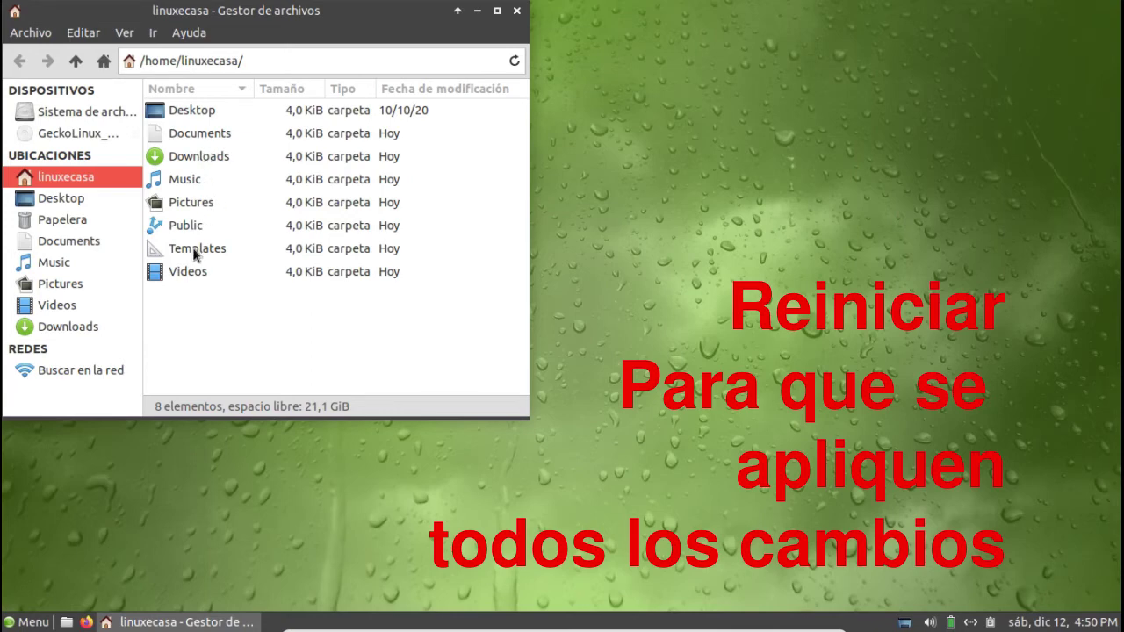
{"action": "left_click", "coordinate": [517, 12]}
Restart the system, boot the GeckoLinux ROLLING XFCE entry, and log in with the account password.
{"action": "left_click", "coordinate": [29, 622]}
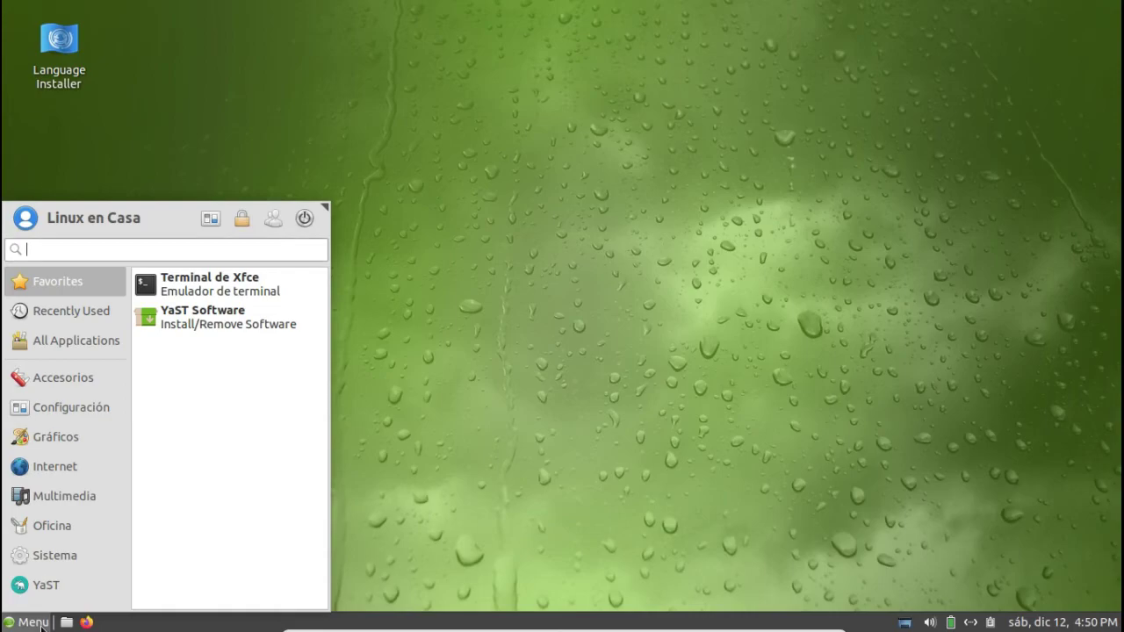
{"action": "left_click", "coordinate": [304, 219]}
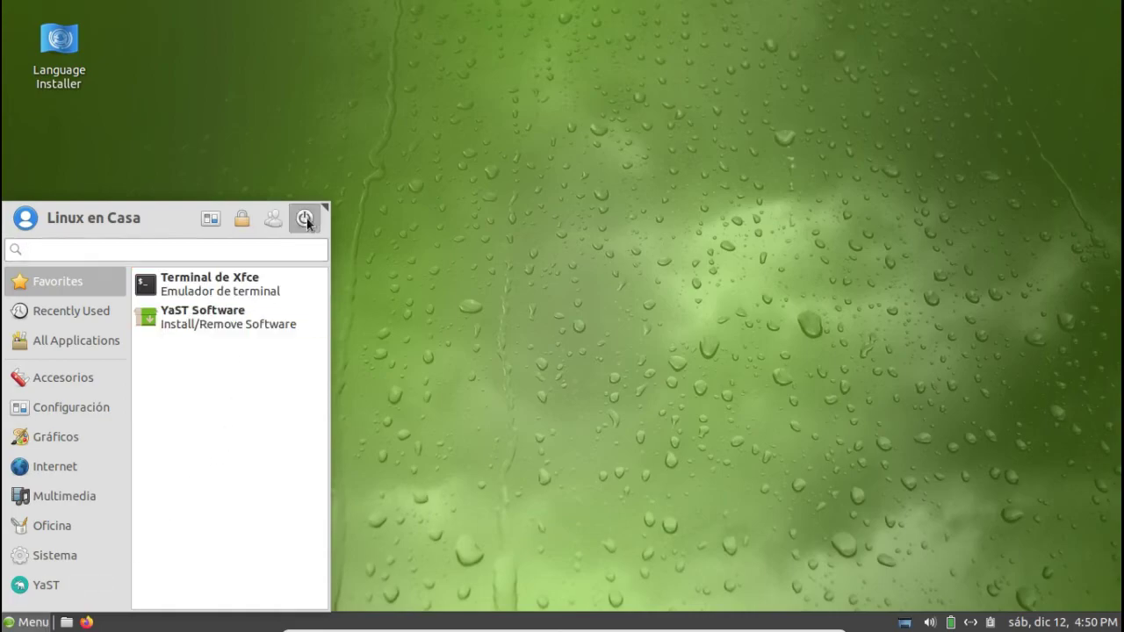
{"action": "left_click", "coordinate": [565, 247]}
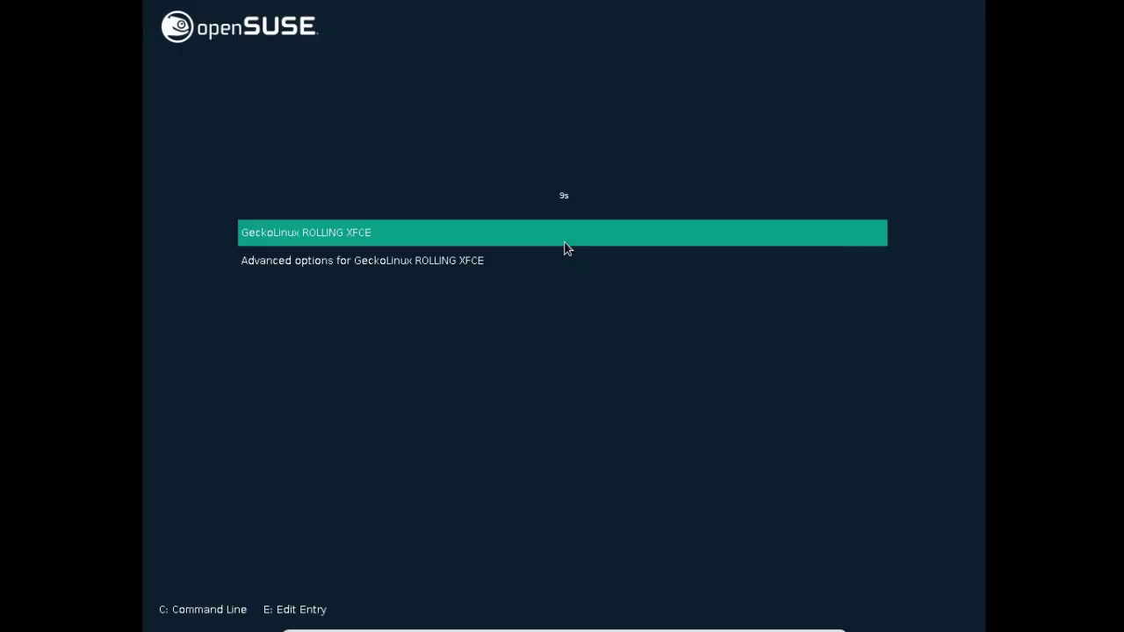
{"action": "key", "text": "Return"}
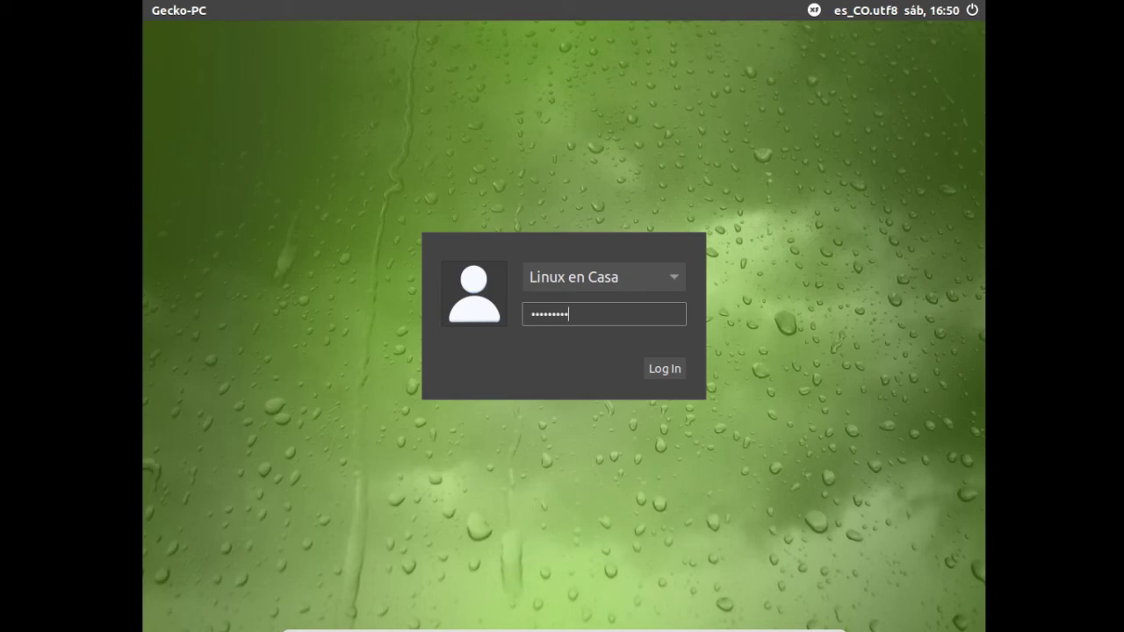
{"action": "left_click", "coordinate": [659, 370]}
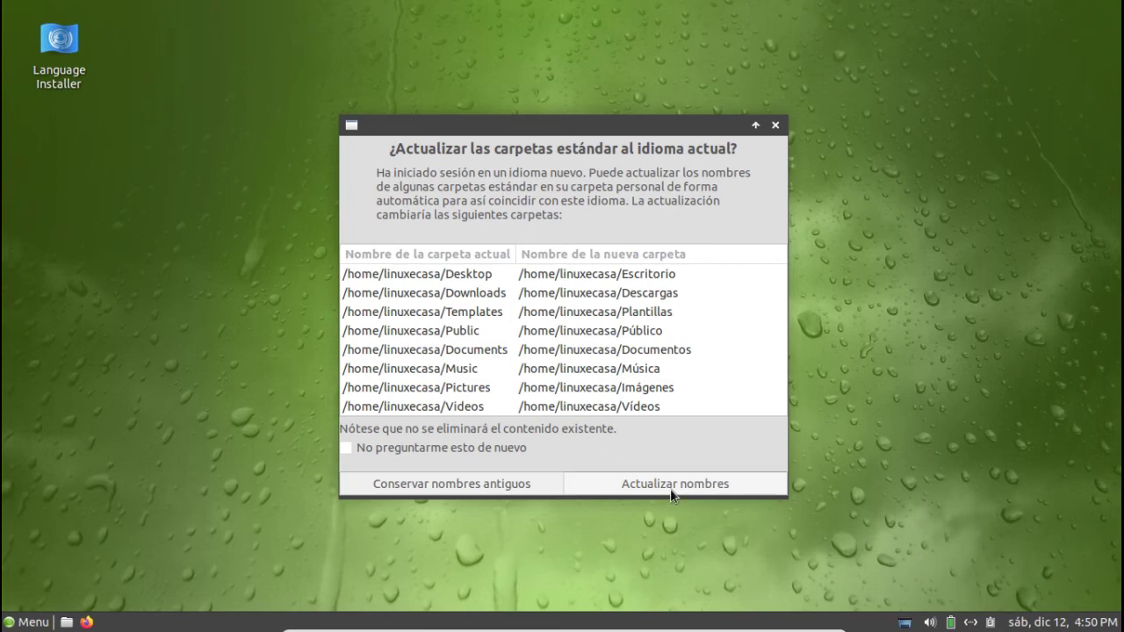
Update the standard home folder names to Spanish beside the open file manager, and close the file manager.
{"action": "left_click", "coordinate": [66, 621]}
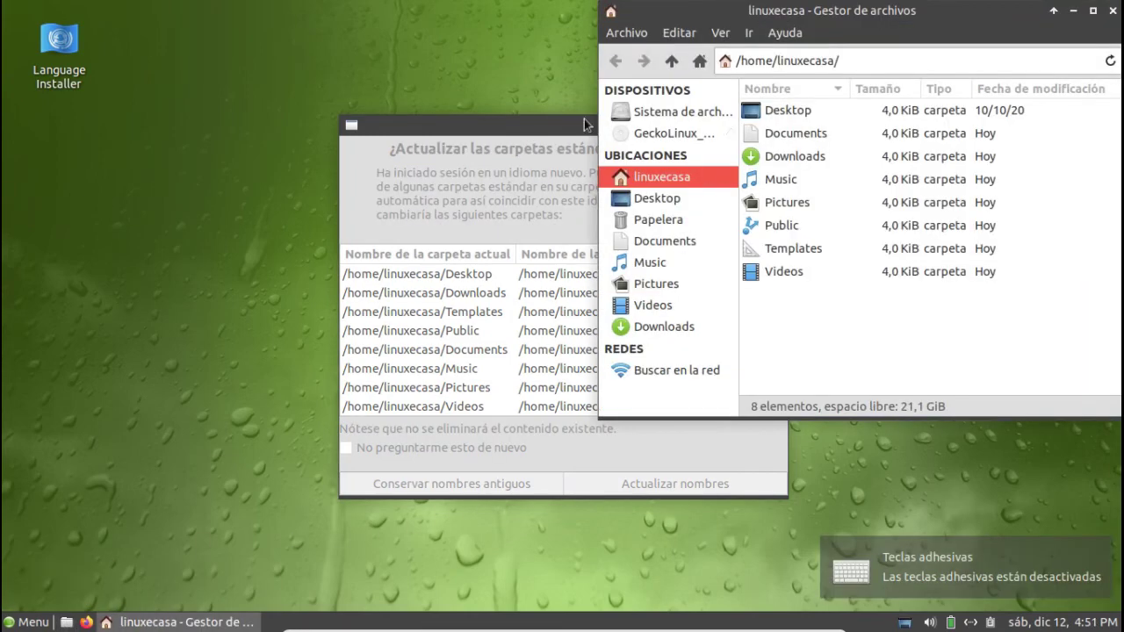
{"action": "left_click", "coordinate": [490, 129]}
{"action": "left_click_drag", "start_coordinate": [490, 129], "coordinate": [264, 146]}
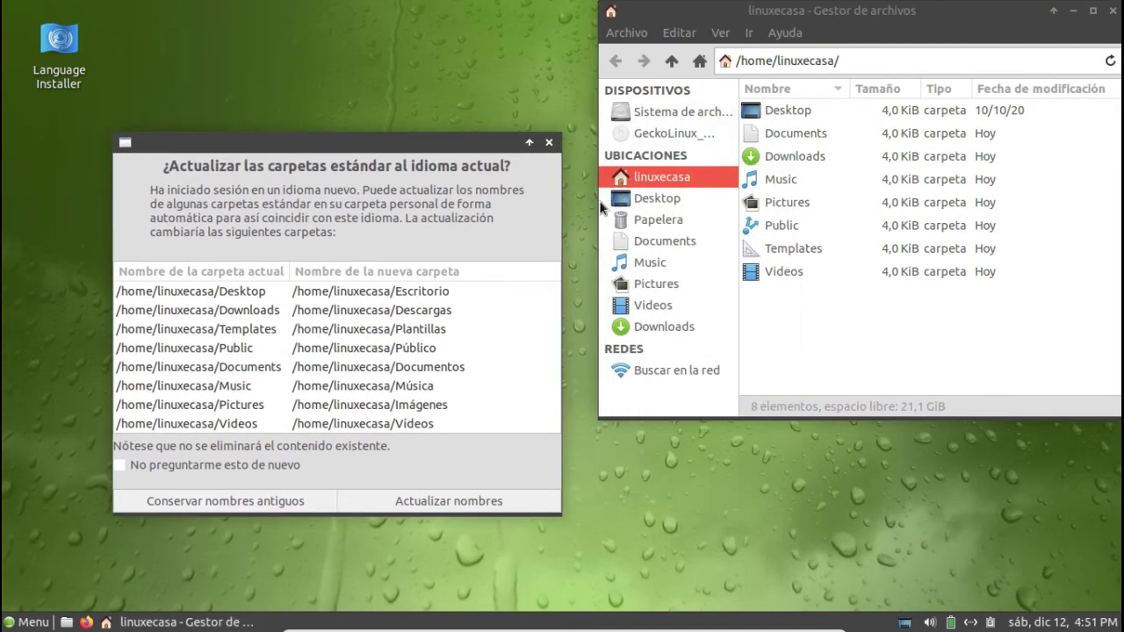
{"action": "left_click", "coordinate": [451, 501]}
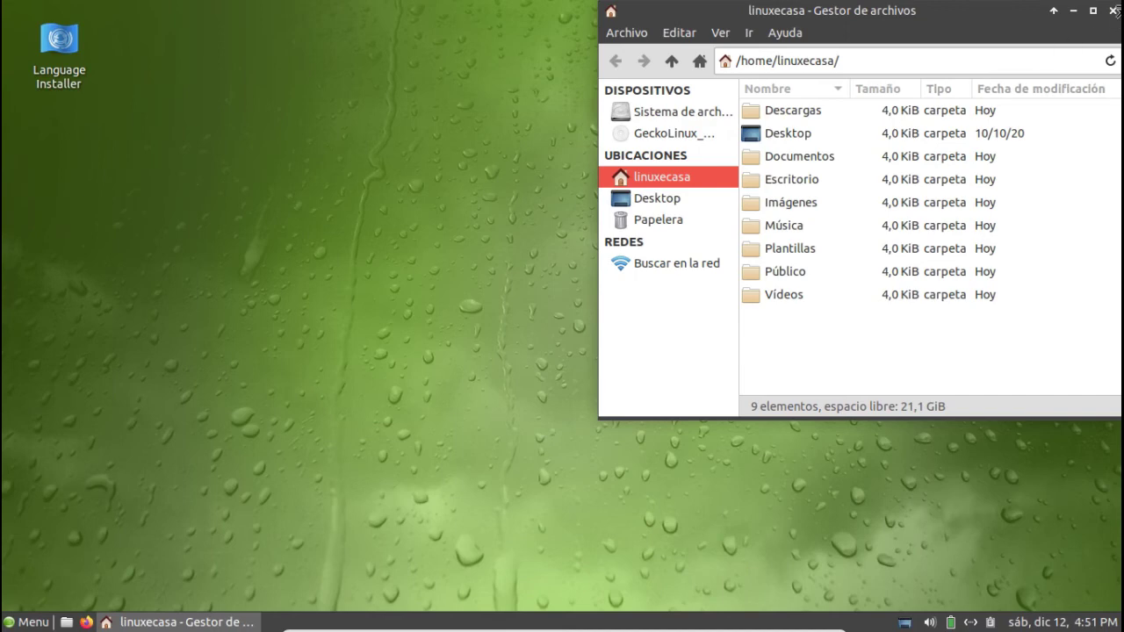
{"action": "left_click", "coordinate": [1114, 11]}
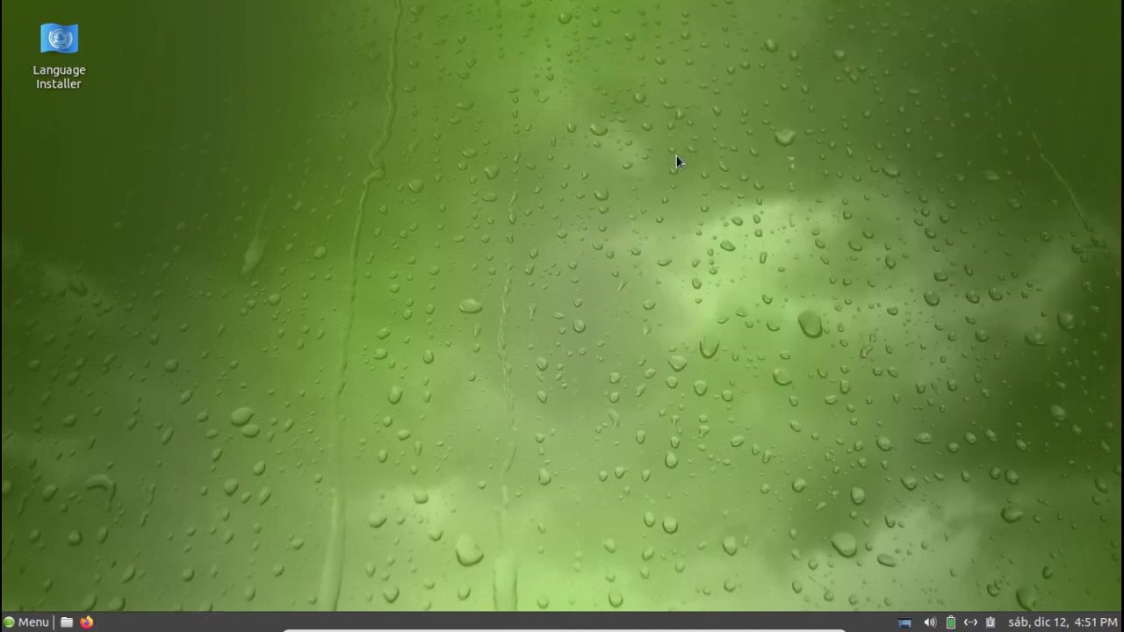
Examine the application menu's language across the Configuración, Gráficos and Internet categories.
{"action": "left_click", "coordinate": [32, 622]}
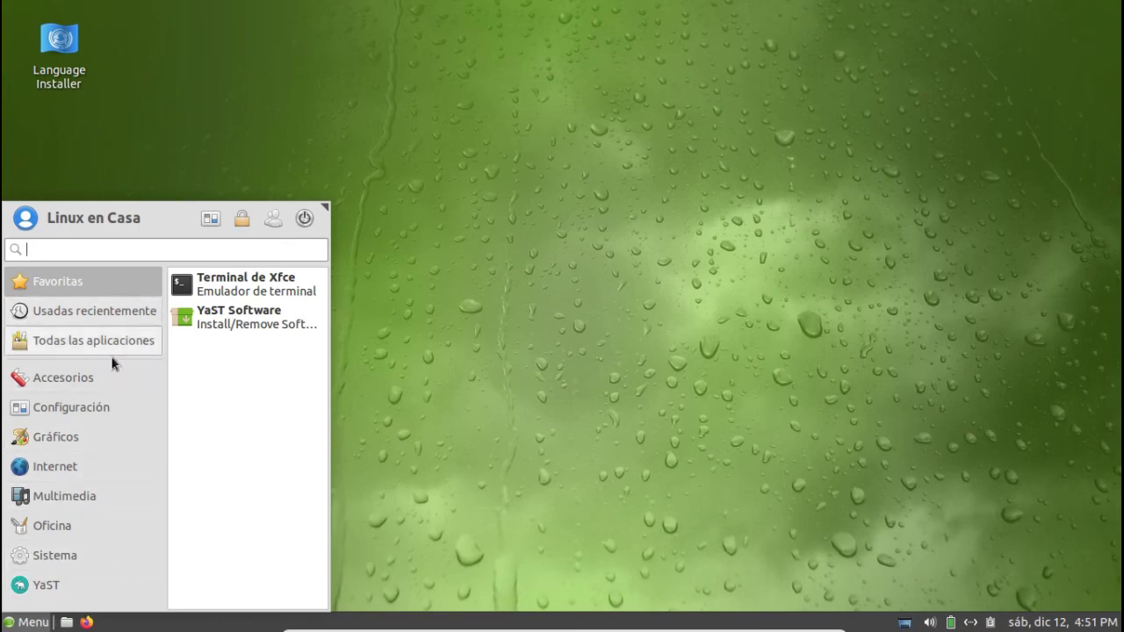
{"action": "left_click", "coordinate": [84, 405]}
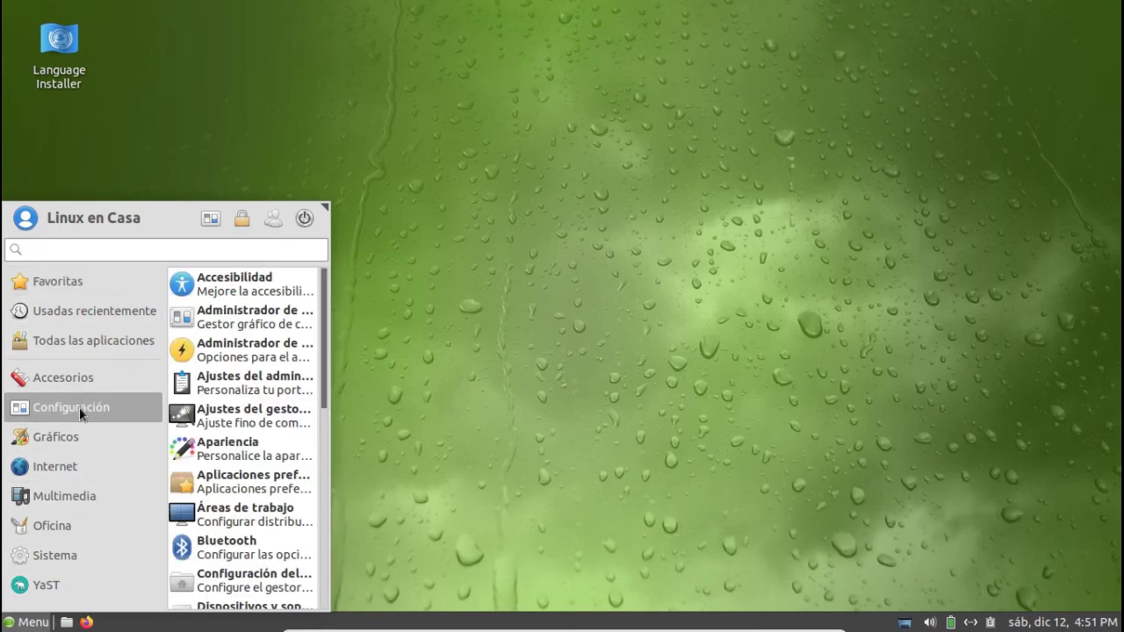
{"action": "left_click", "coordinate": [61, 438]}
{"action": "left_click", "coordinate": [55, 468]}
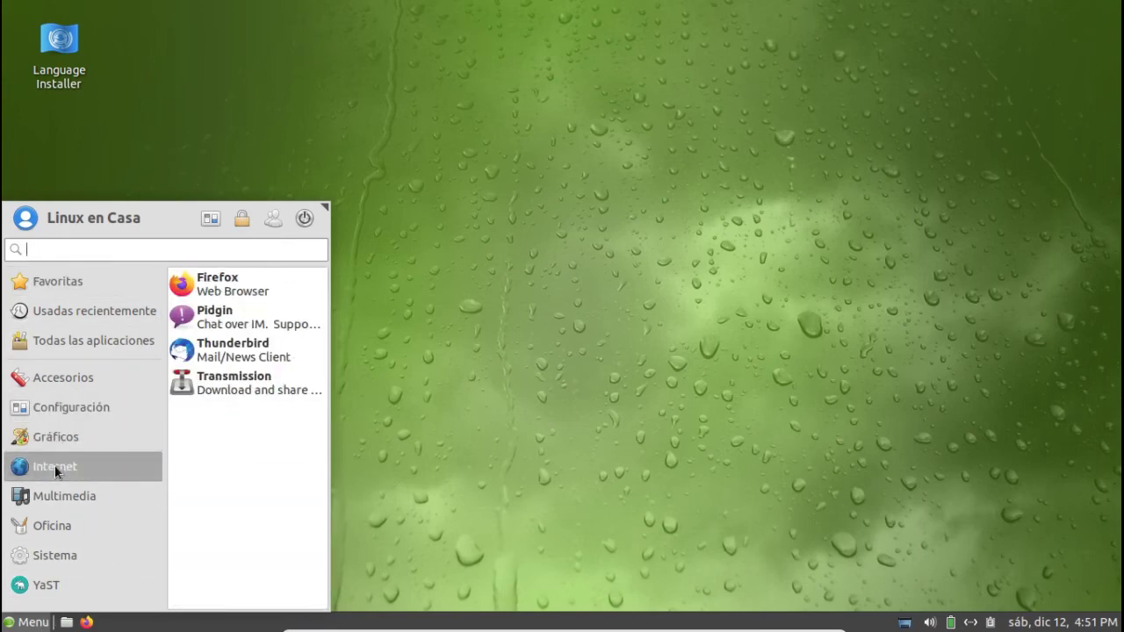
Open the YaST control center, authenticate with the root password, and maximize its window.
{"action": "left_click", "coordinate": [44, 586]}
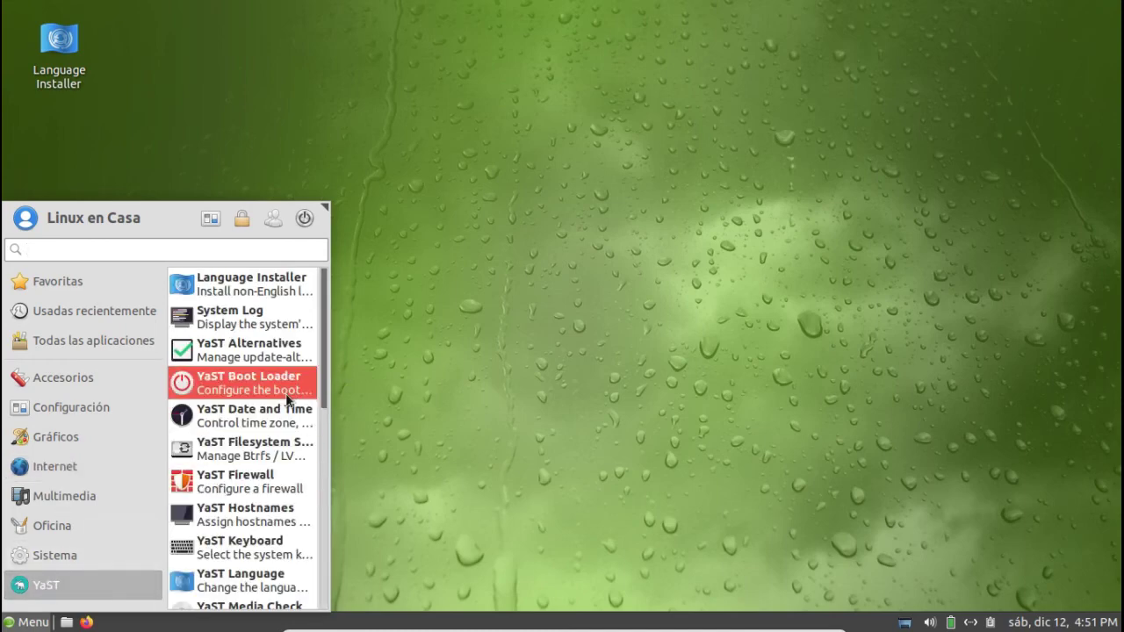
{"action": "scroll", "coordinate": [287, 399], "scroll_direction": "down", "scroll_amount": 7}
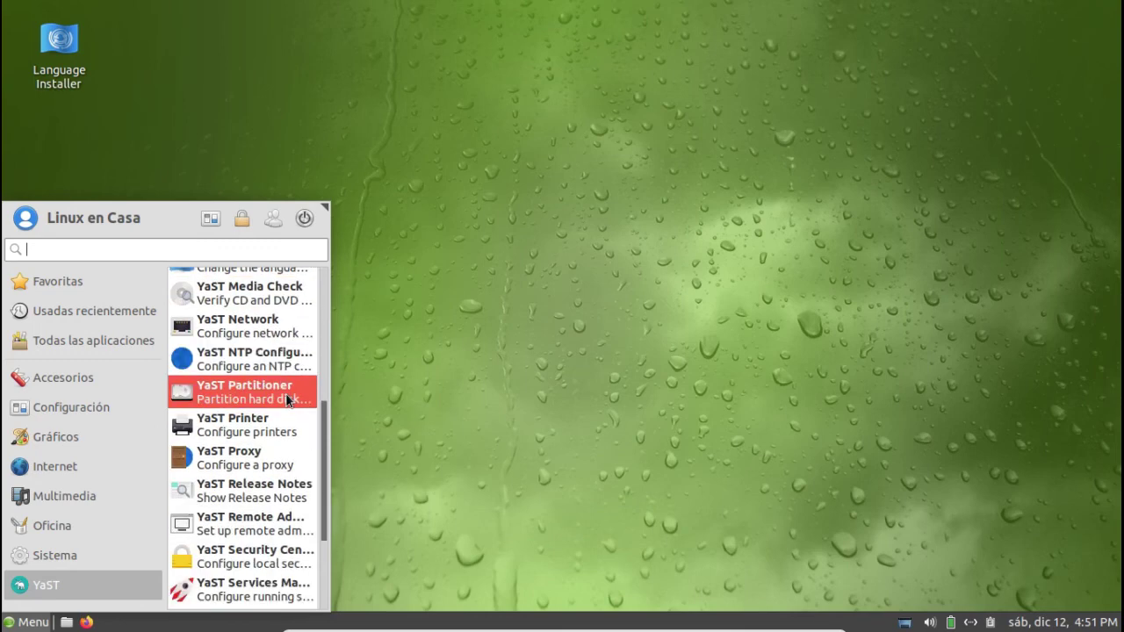
{"action": "scroll", "coordinate": [286, 399], "scroll_direction": "down", "scroll_amount": 5}
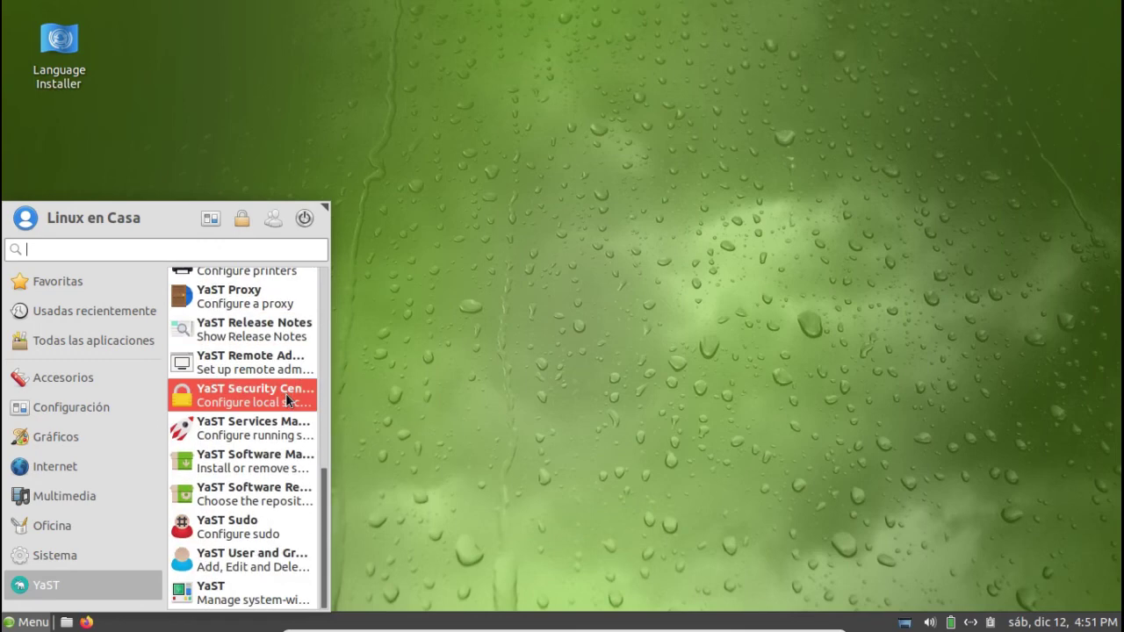
{"action": "left_click", "coordinate": [212, 595]}
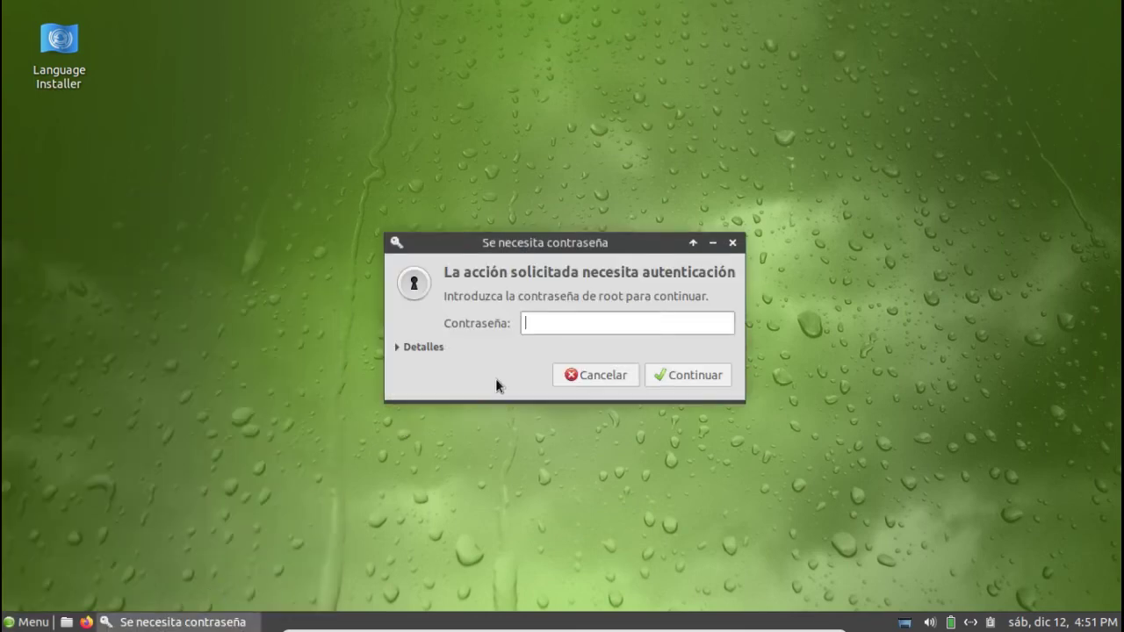
{"action": "type", "text": "•••••••••"}
{"action": "key", "text": "Return"}
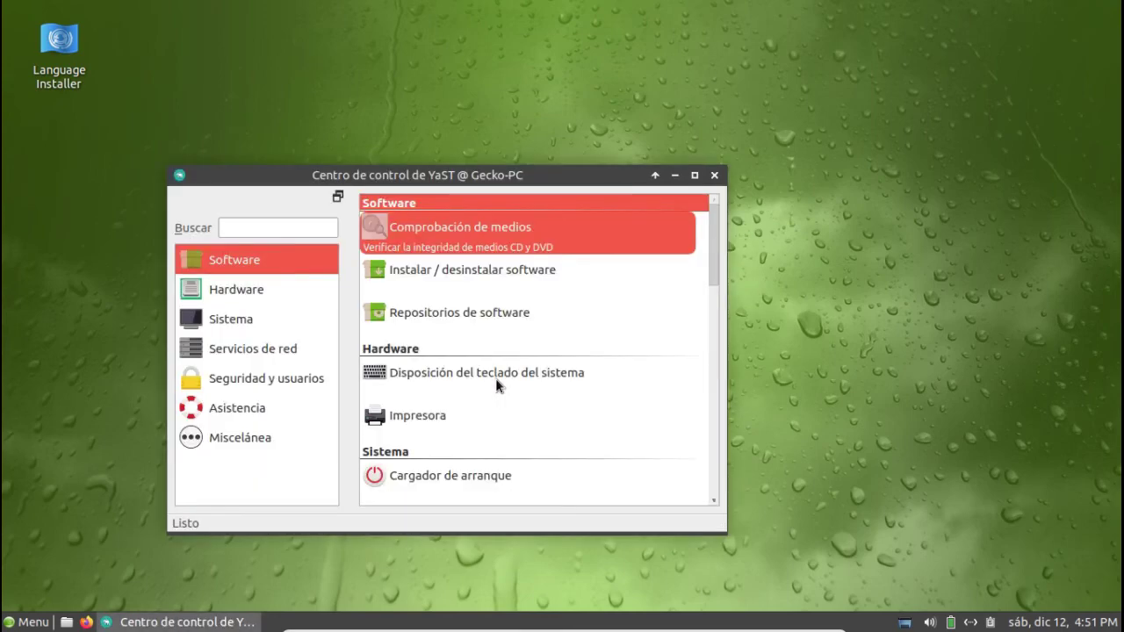
{"action": "left_click", "coordinate": [694, 175]}
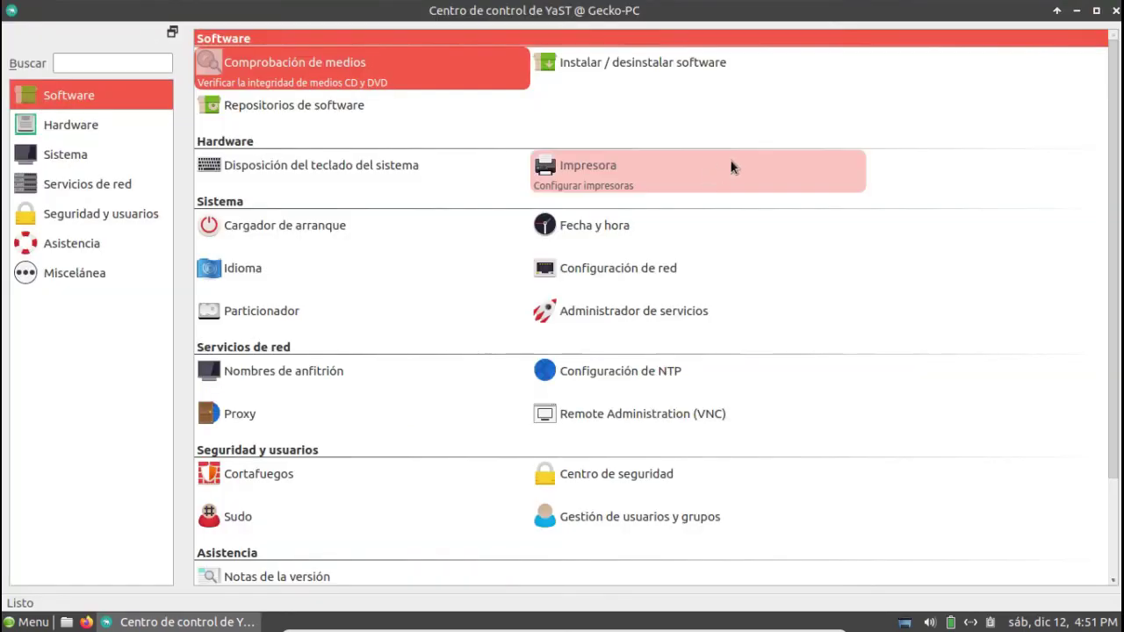
Find the neofetch package in YaST's software management, install it, and finish the installation.
{"action": "left_click", "coordinate": [639, 70]}
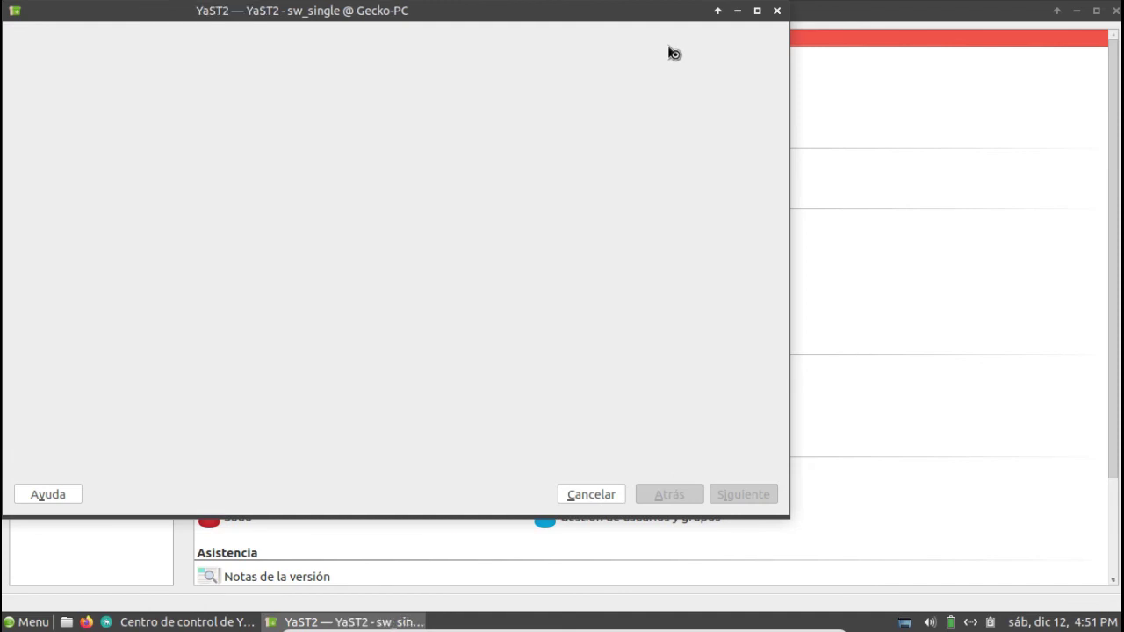
{"action": "type", "text": "neofetch"}
{"action": "key", "text": "Return"}
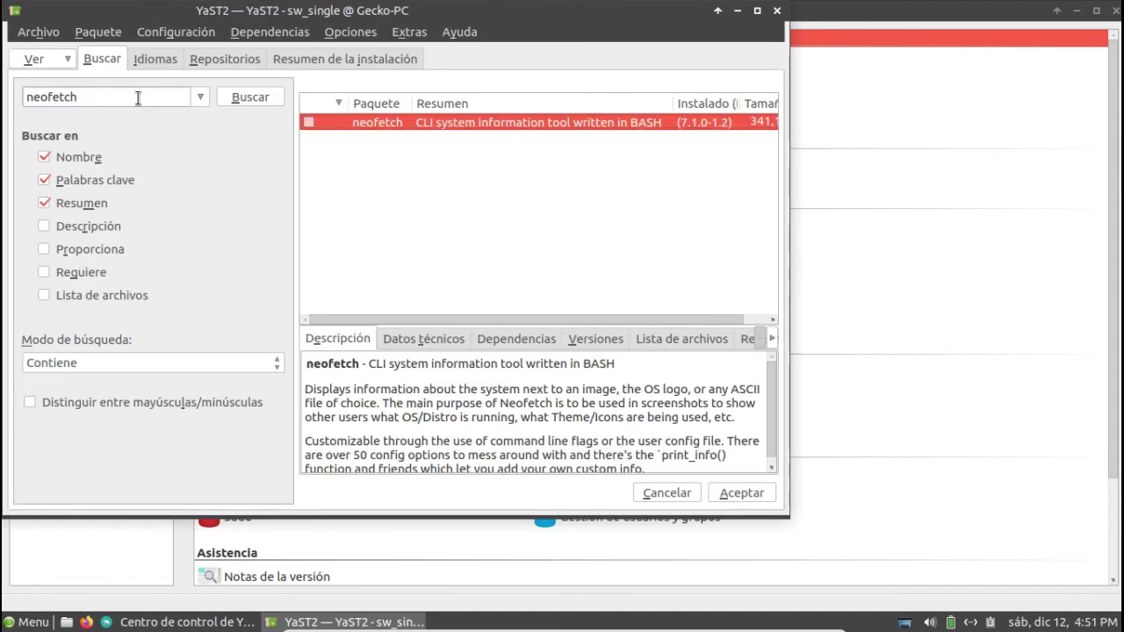
{"action": "left_click", "coordinate": [736, 495]}
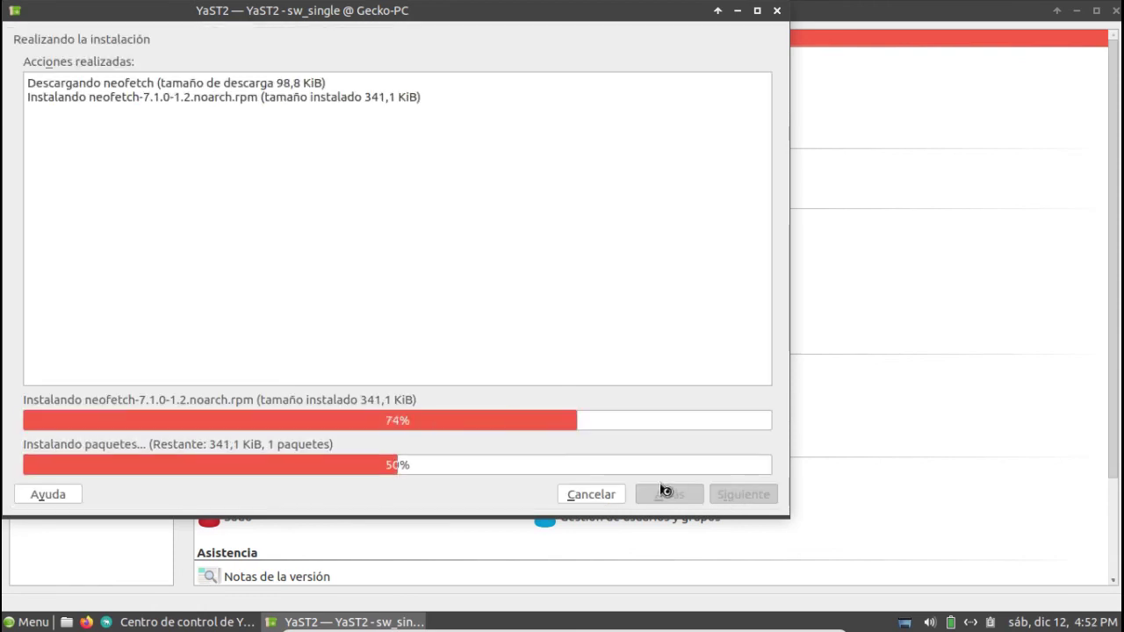
{"action": "left_click", "coordinate": [658, 497]}
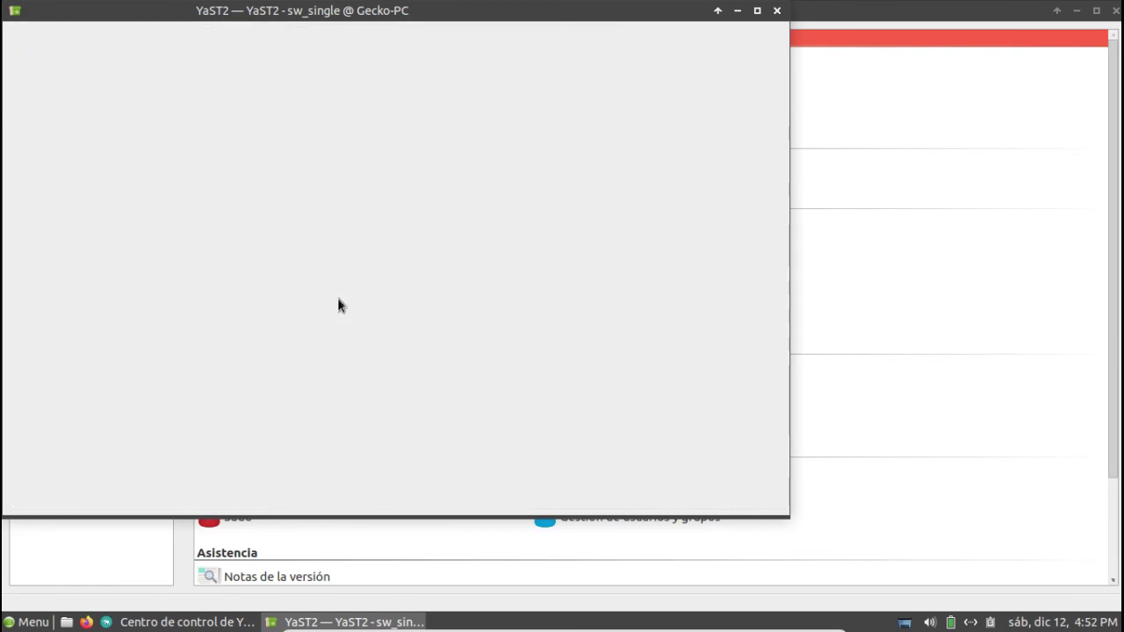
Find and install the htop package in YaST's software management, finish the installation, and close the YaST control center.
{"action": "type", "text": "htop"}
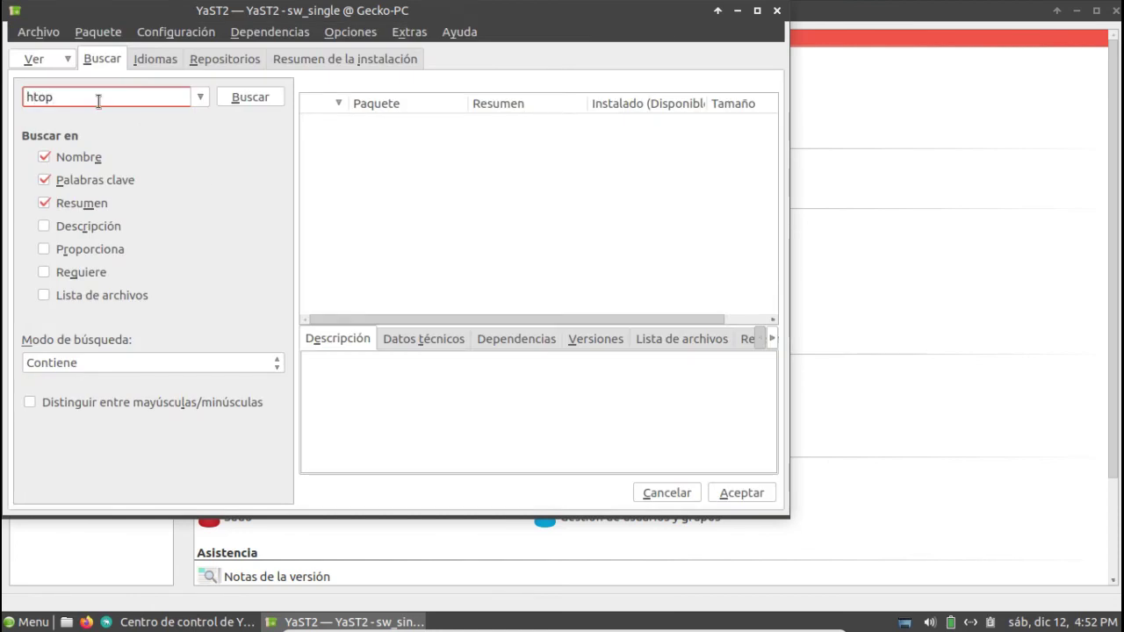
{"action": "key", "text": "Return"}
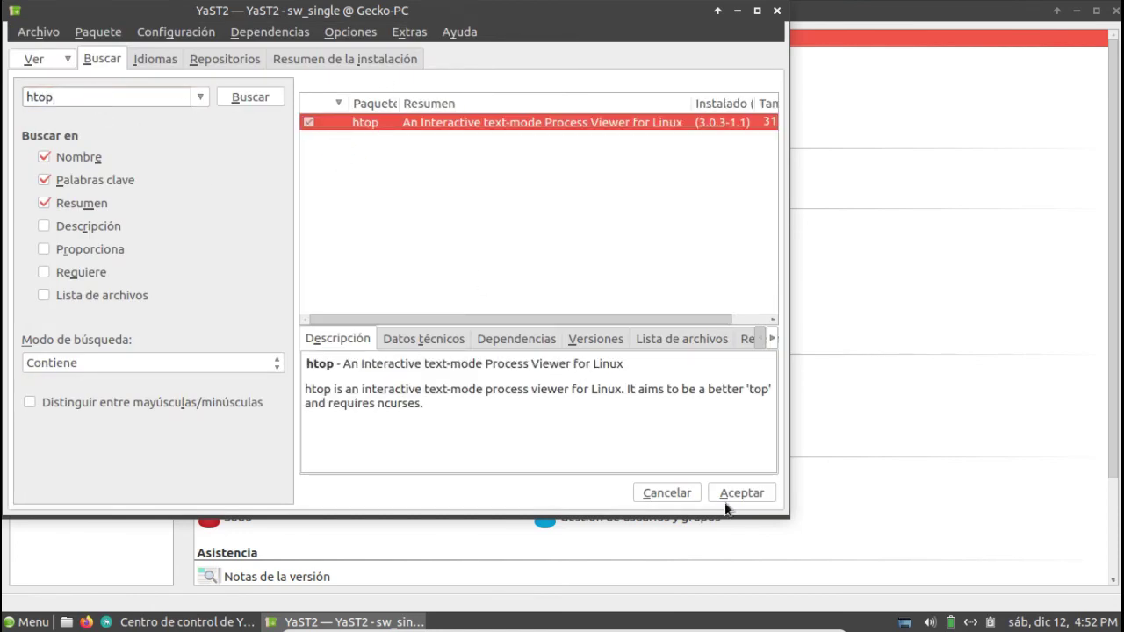
{"action": "left_click", "coordinate": [738, 497]}
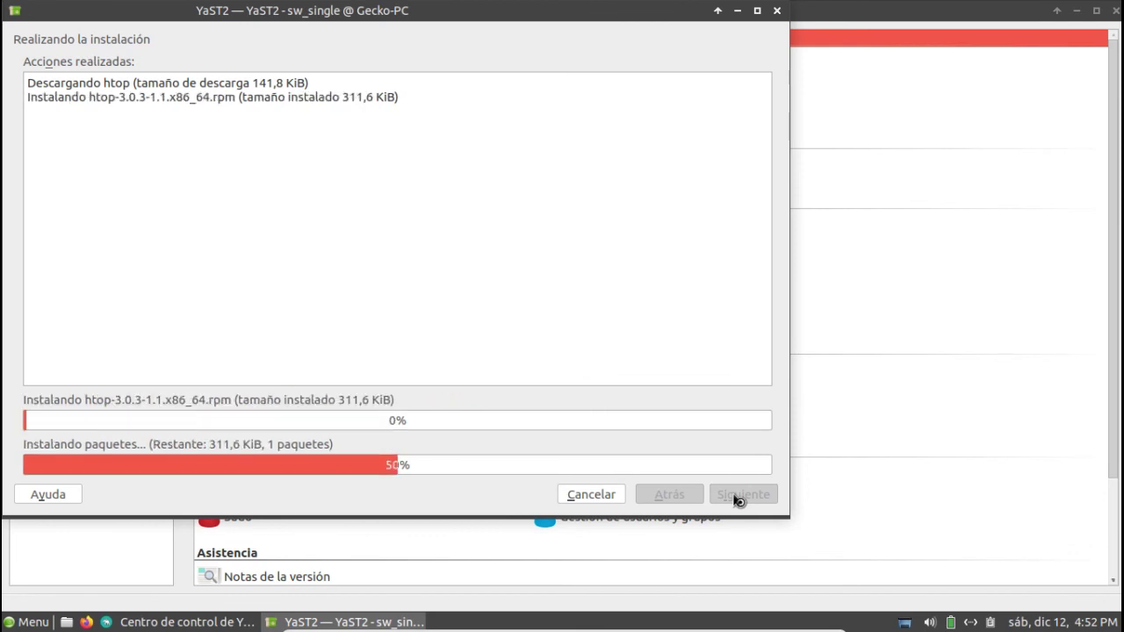
{"action": "left_click", "coordinate": [739, 497]}
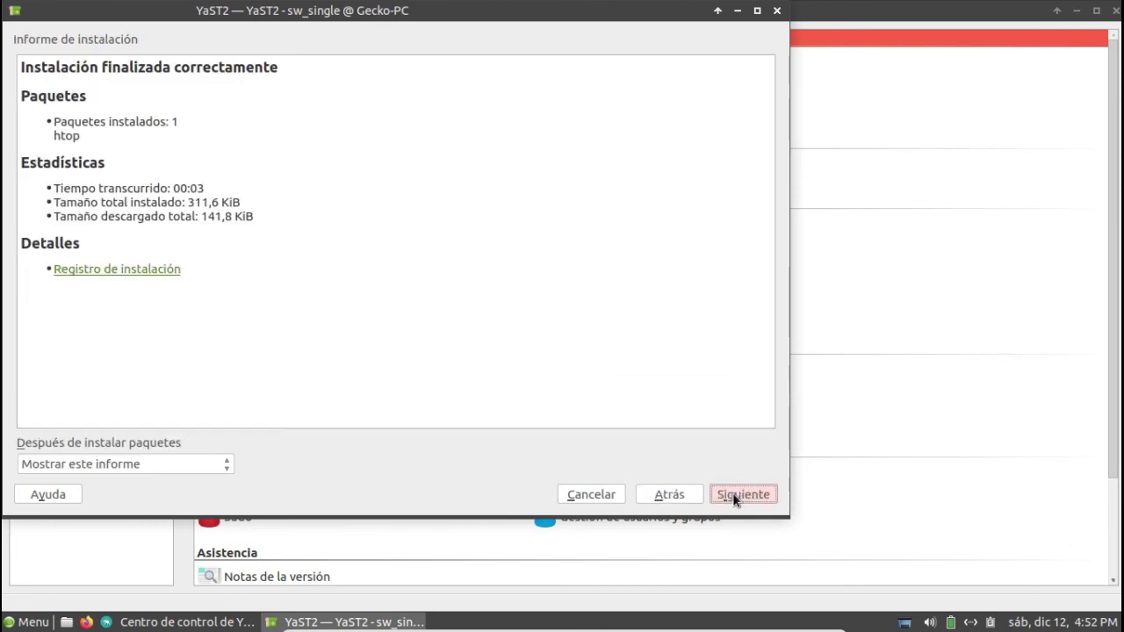
{"action": "left_click", "coordinate": [1116, 10]}
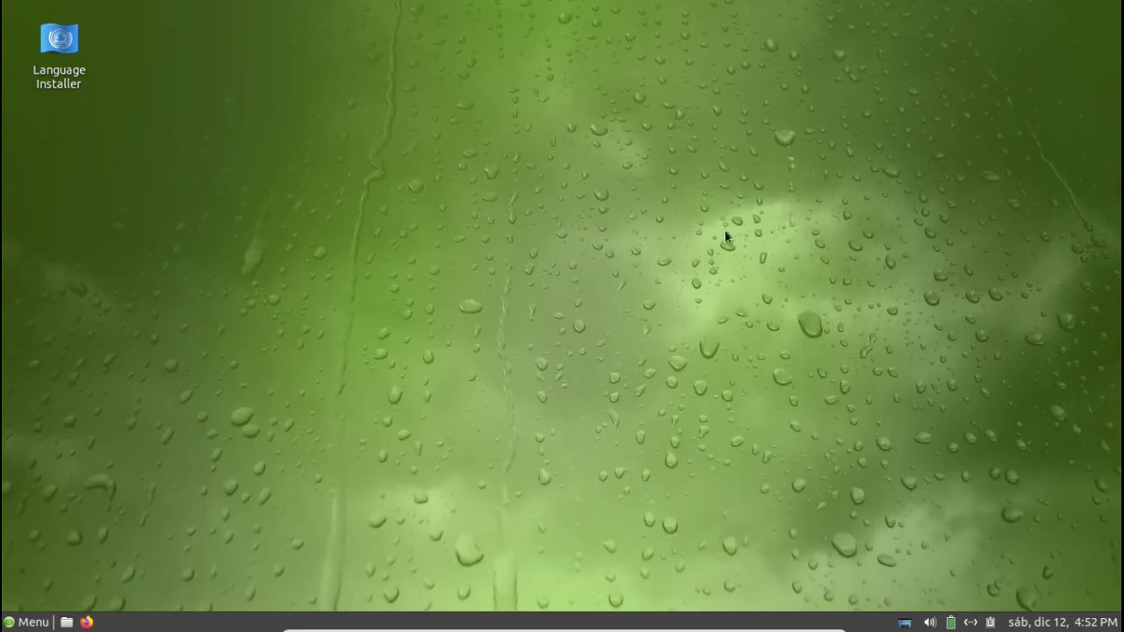
Open a maximized Xfce terminal and show the system information with neofetch.
{"action": "left_click", "coordinate": [15, 623]}
{"action": "left_click", "coordinate": [260, 284]}
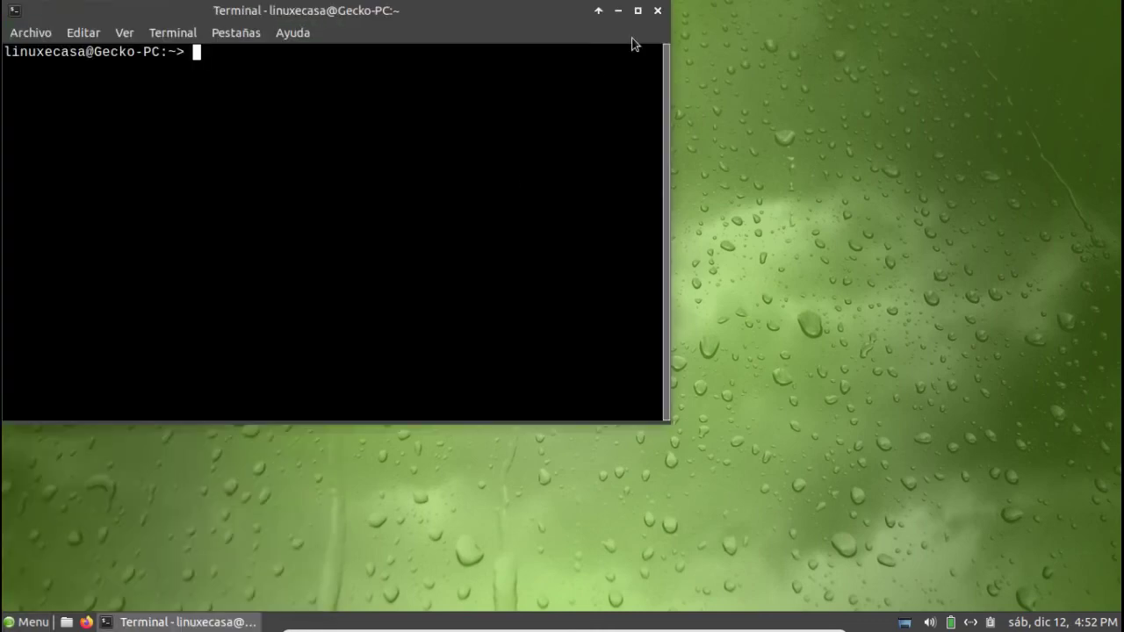
{"action": "left_click", "coordinate": [639, 11]}
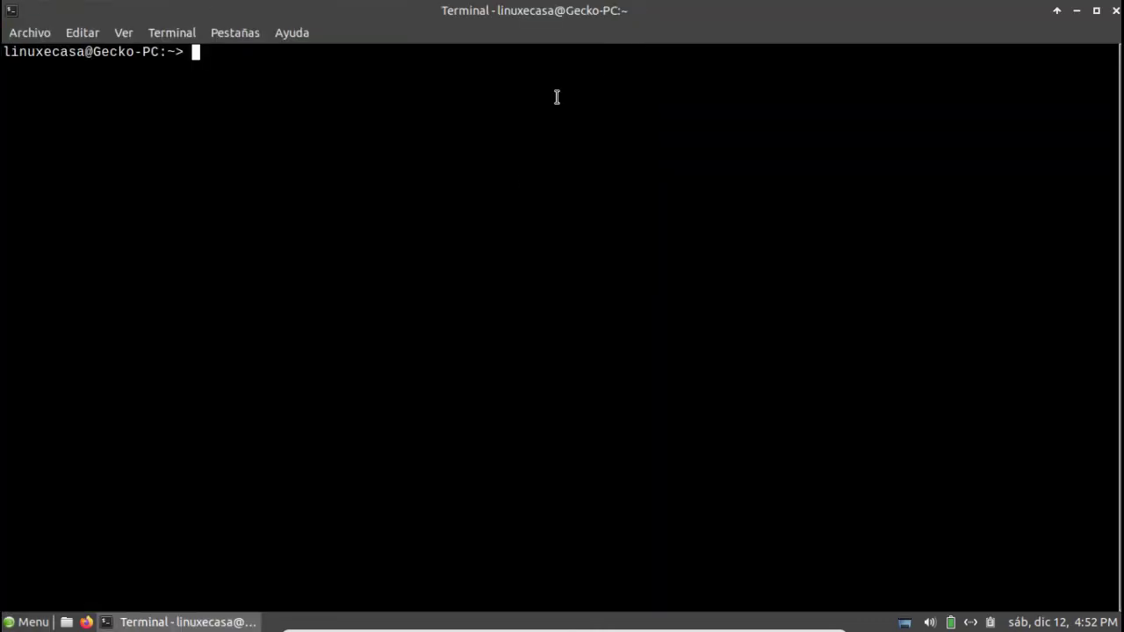
{"action": "type", "text": "neofetch"}
{"action": "key", "text": "Return"}
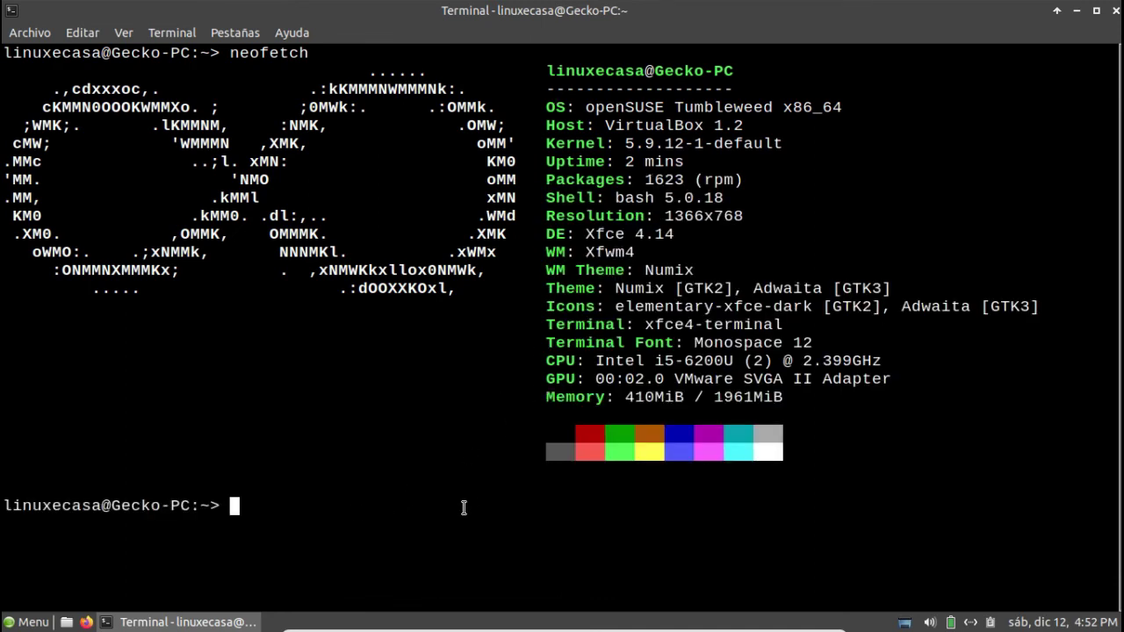
Check disk usage with df -h and memory usage with free -h, and clear the terminal.
{"action": "type", "text": "df -h"}
{"action": "key", "text": "Return"}
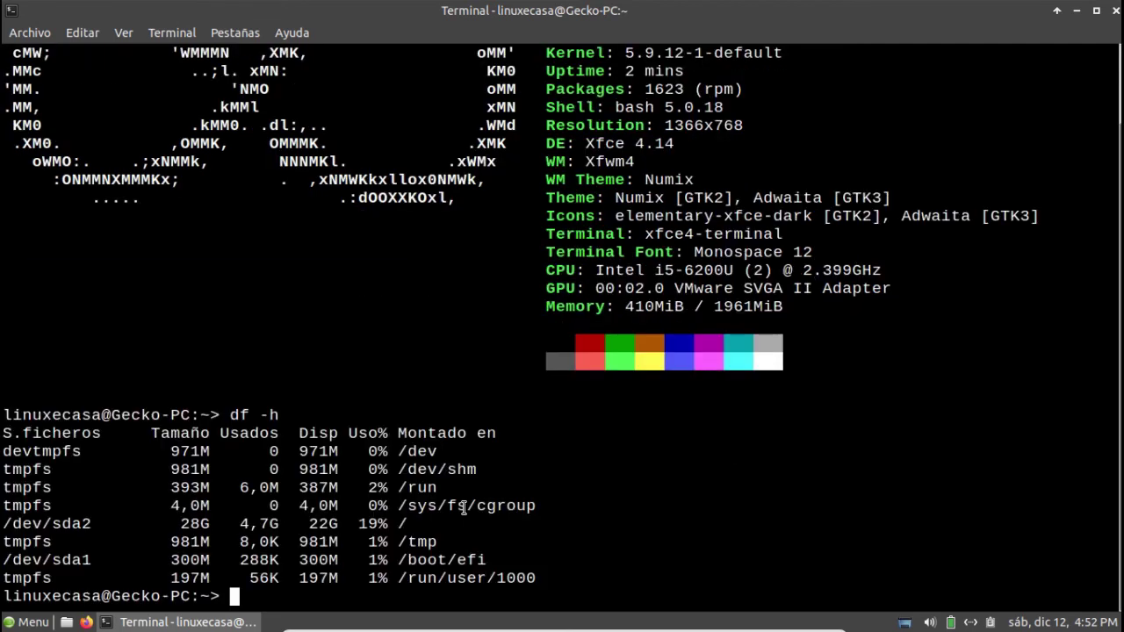
{"action": "type", "text": "free -h"}
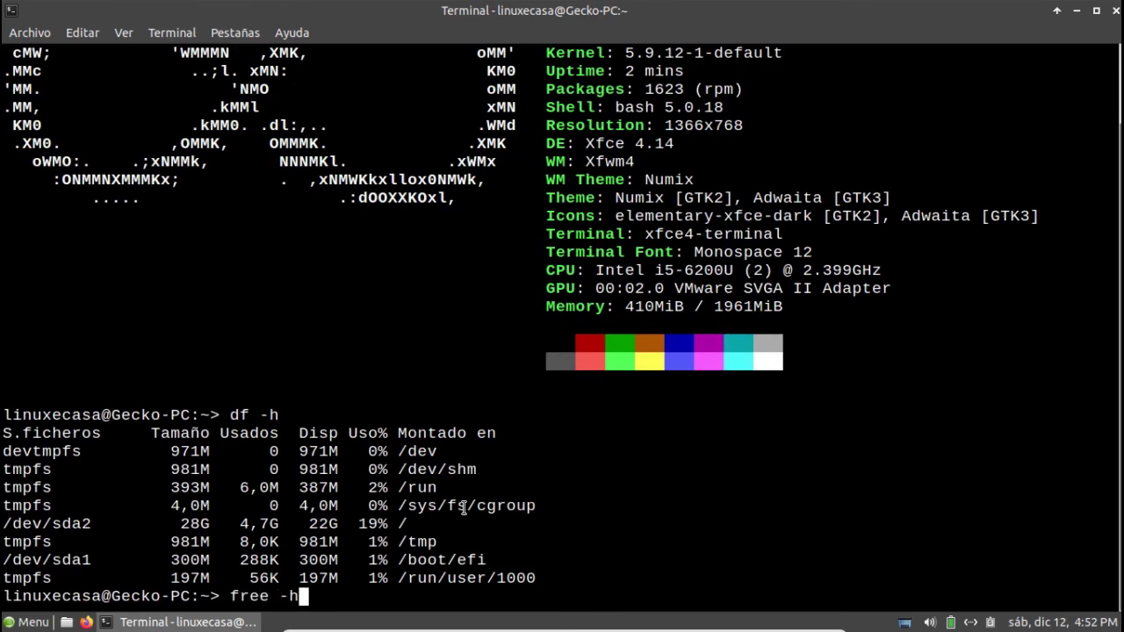
{"action": "key", "text": "Return"}
{"action": "type", "text": "clear"}
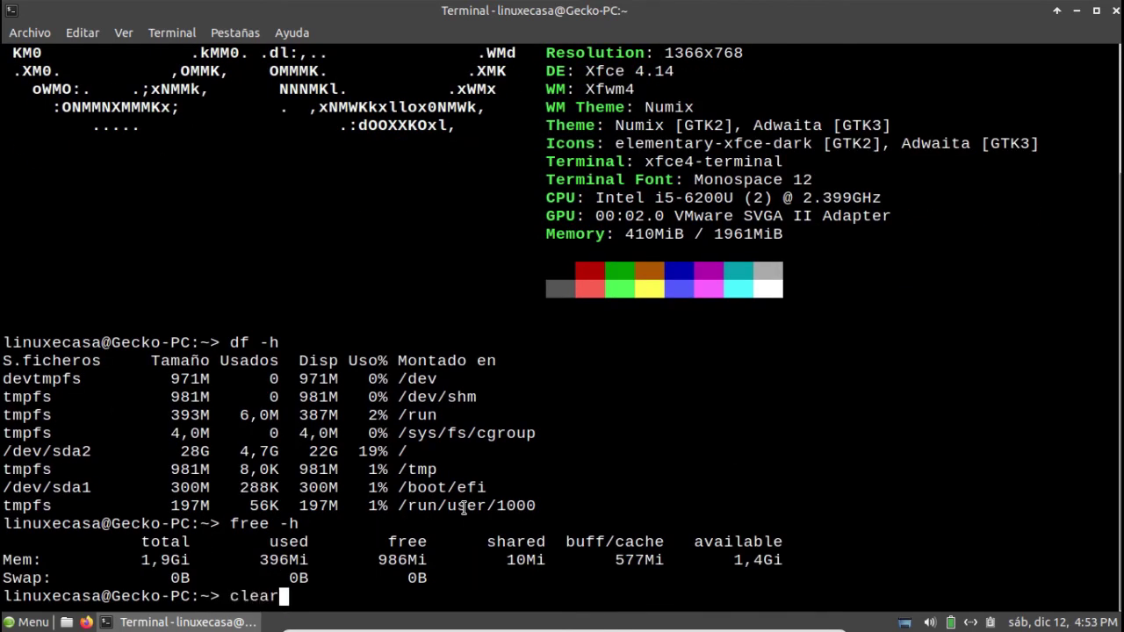
{"action": "key", "text": "Return"}
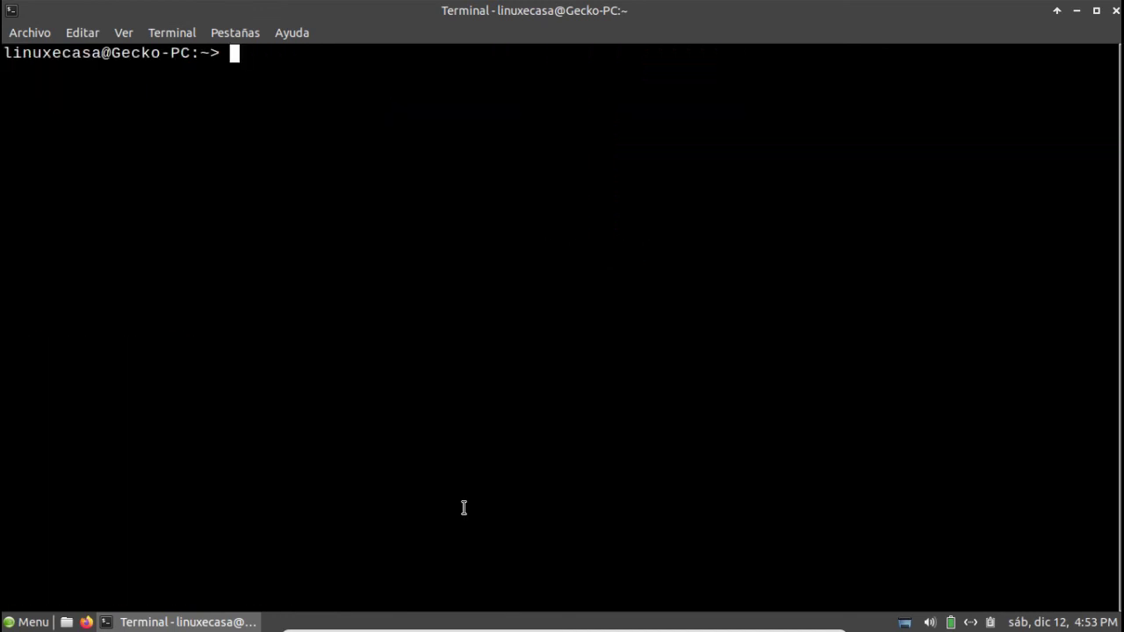
View the running processes with htop, quit it, and exit the terminal.
{"action": "type", "text": "htop"}
{"action": "key", "text": "Return"}
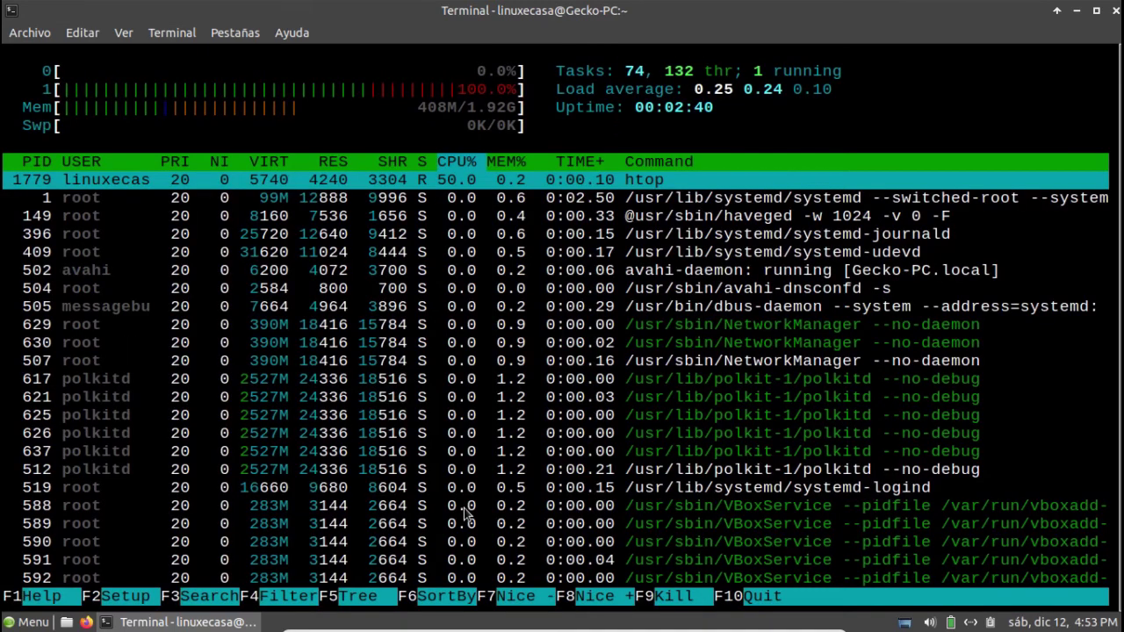
{"action": "left_click", "coordinate": [762, 601]}
{"action": "type", "text": "exit"}
{"action": "key", "text": "Return"}
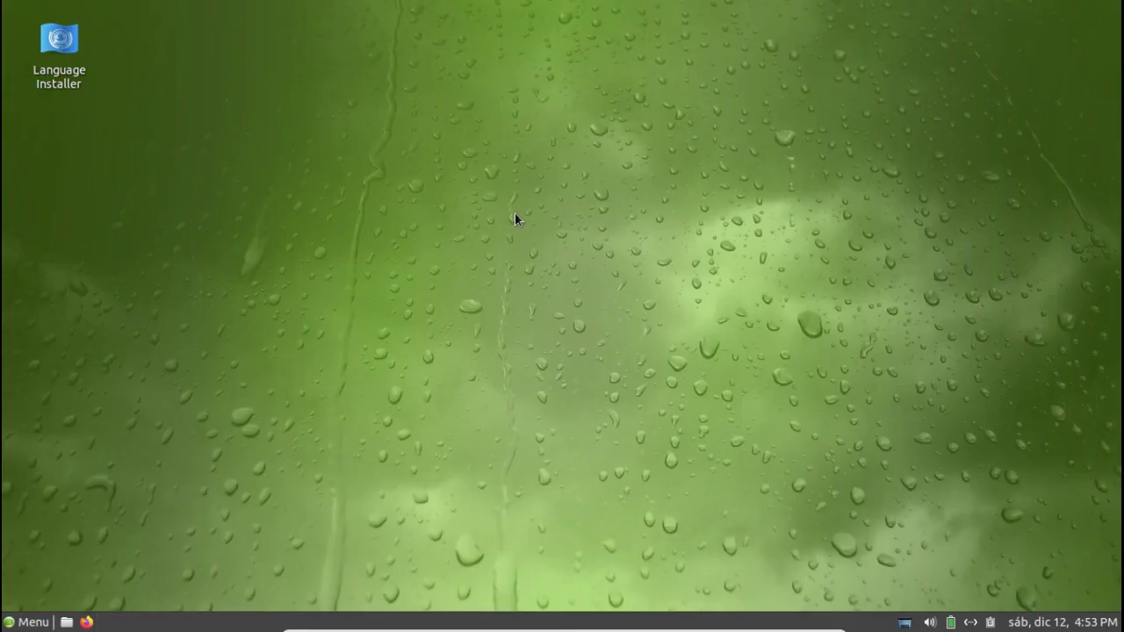
Open a new terminal with enlarged text, display the kernel details with uname -a, and close the terminal.
{"action": "left_click", "coordinate": [27, 622]}
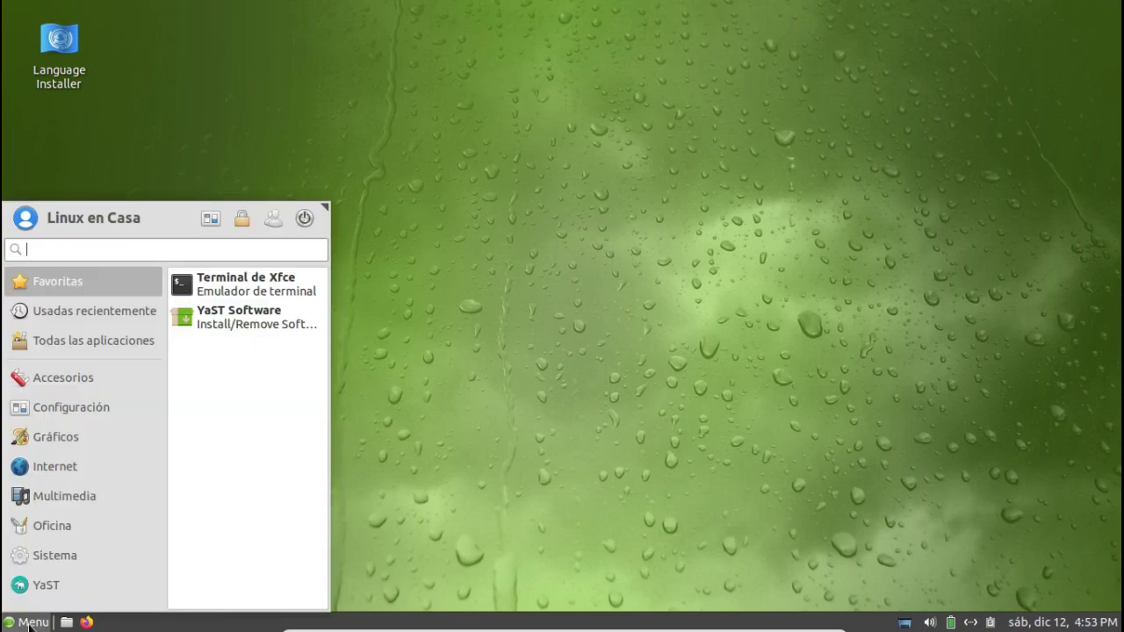
{"action": "left_click", "coordinate": [246, 283]}
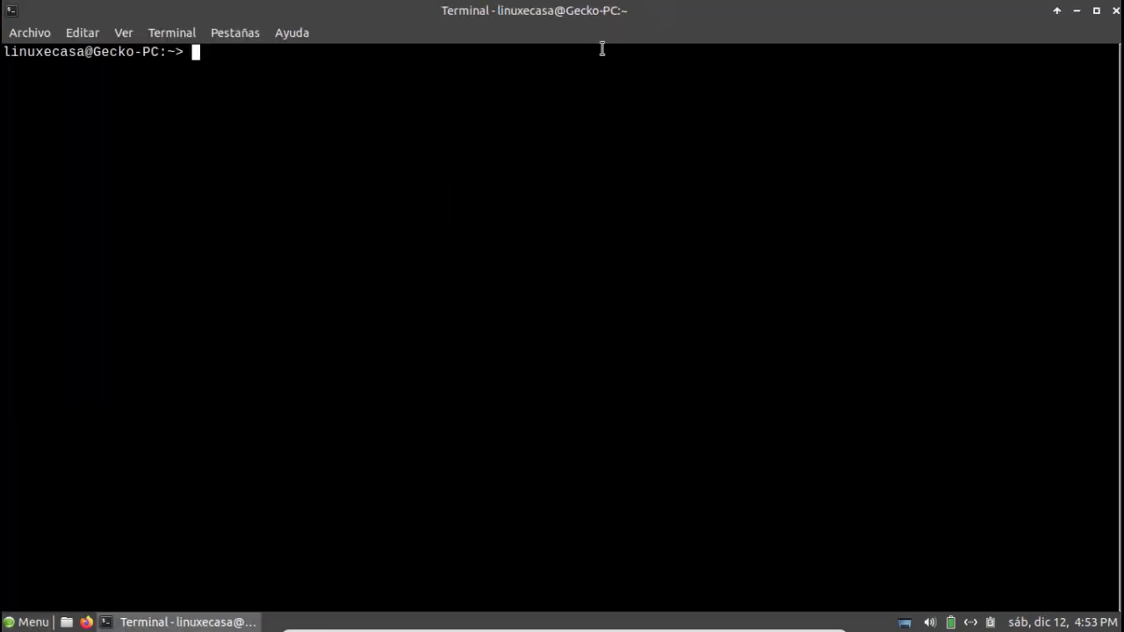
{"action": "key", "text": "ctrl+plus"}
{"action": "type", "text": "name -a"}
{"action": "key", "text": "Return"}
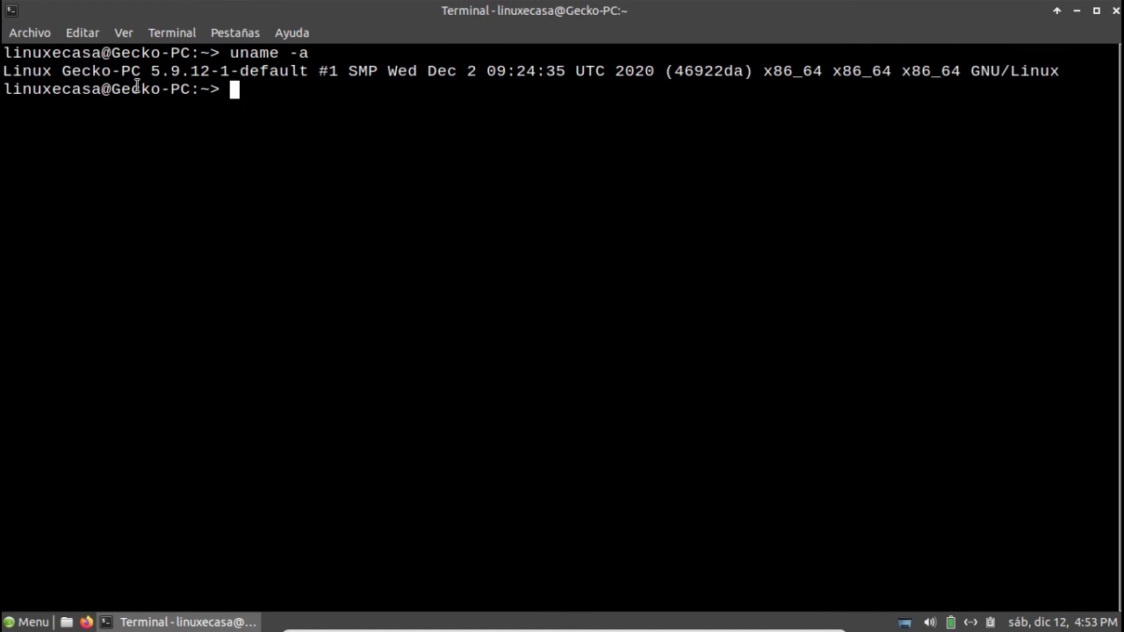
{"action": "left_click", "coordinate": [1116, 12]}
Open the application menu and enlarge it in both width and height.
{"action": "left_click", "coordinate": [29, 622]}
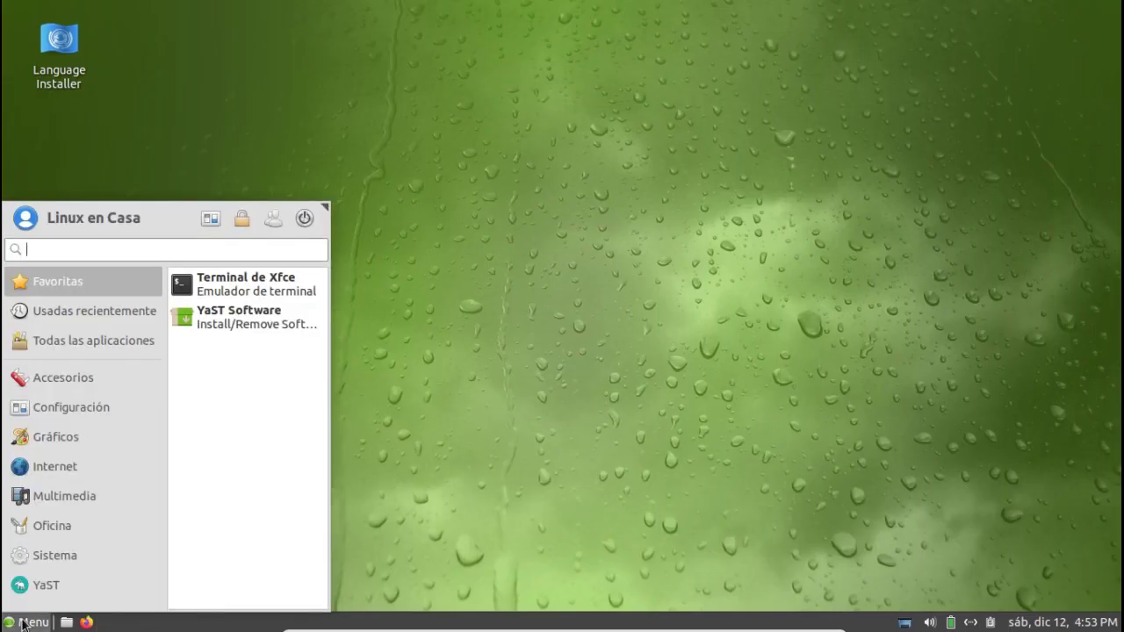
{"action": "left_click_drag", "start_coordinate": [332, 213], "coordinate": [467, 102]}
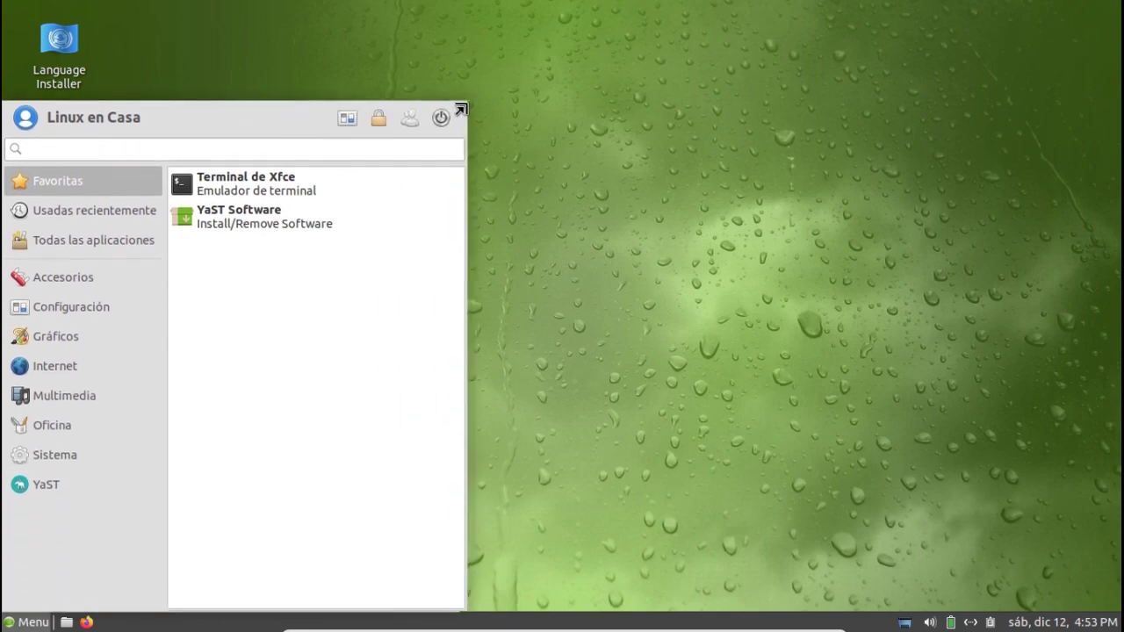
Examine the applications in the menu categories from Accesorios and Configuración through Sistema and YaST.
{"action": "left_click", "coordinate": [46, 277]}
{"action": "left_click", "coordinate": [55, 305]}
{"action": "scroll", "coordinate": [271, 384], "scroll_direction": "down", "scroll_amount": 5}
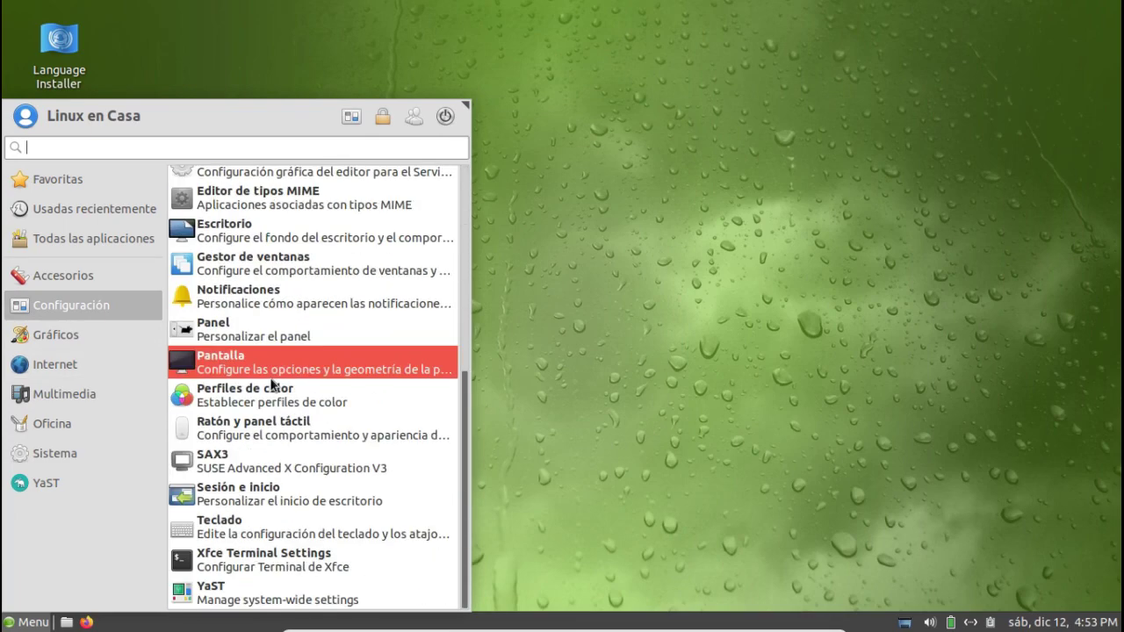
{"action": "left_click", "coordinate": [62, 341]}
{"action": "left_click", "coordinate": [67, 368]}
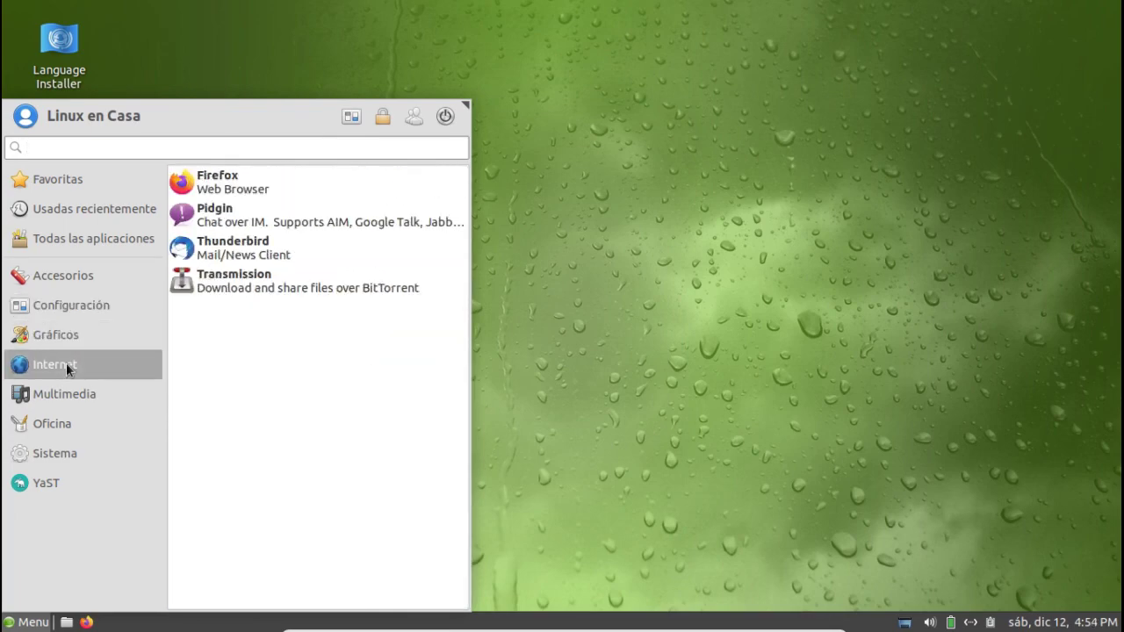
{"action": "left_click", "coordinate": [59, 397]}
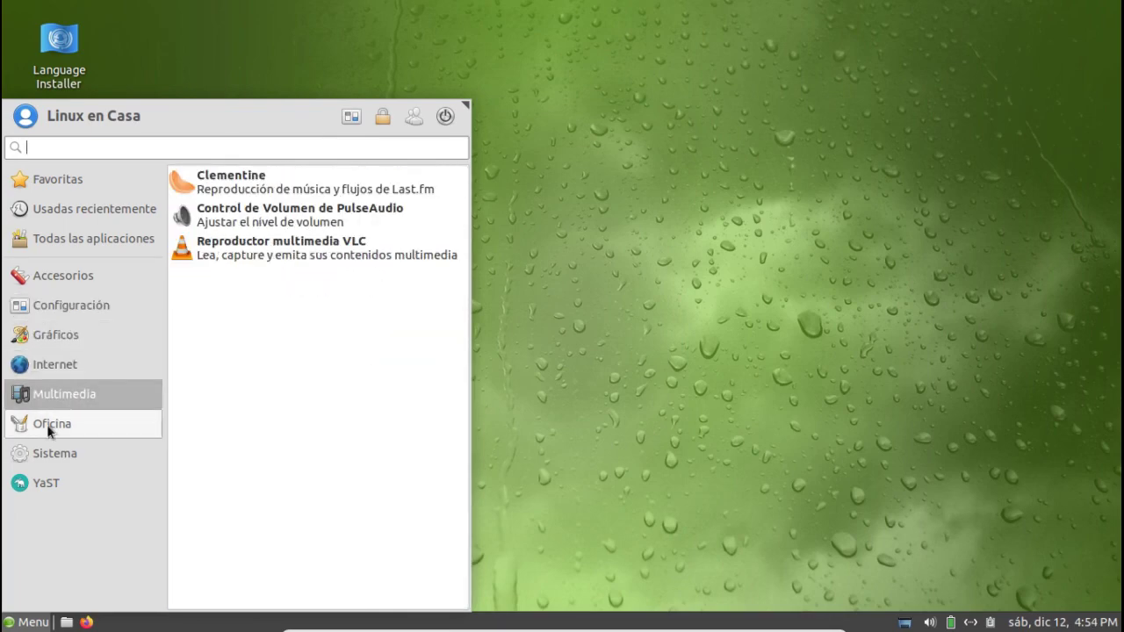
{"action": "left_click", "coordinate": [47, 424]}
{"action": "left_click", "coordinate": [41, 454]}
{"action": "scroll", "coordinate": [264, 434], "scroll_direction": "down", "scroll_amount": 1}
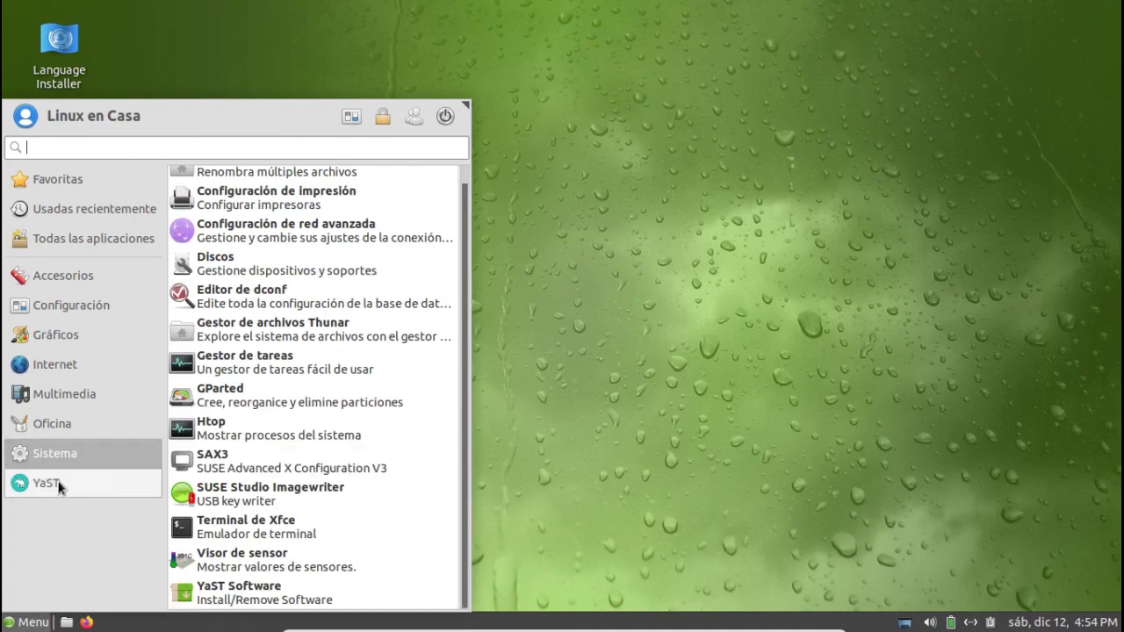
{"action": "left_click", "coordinate": [48, 483]}
{"action": "scroll", "coordinate": [356, 313], "scroll_direction": "down", "scroll_amount": 5}
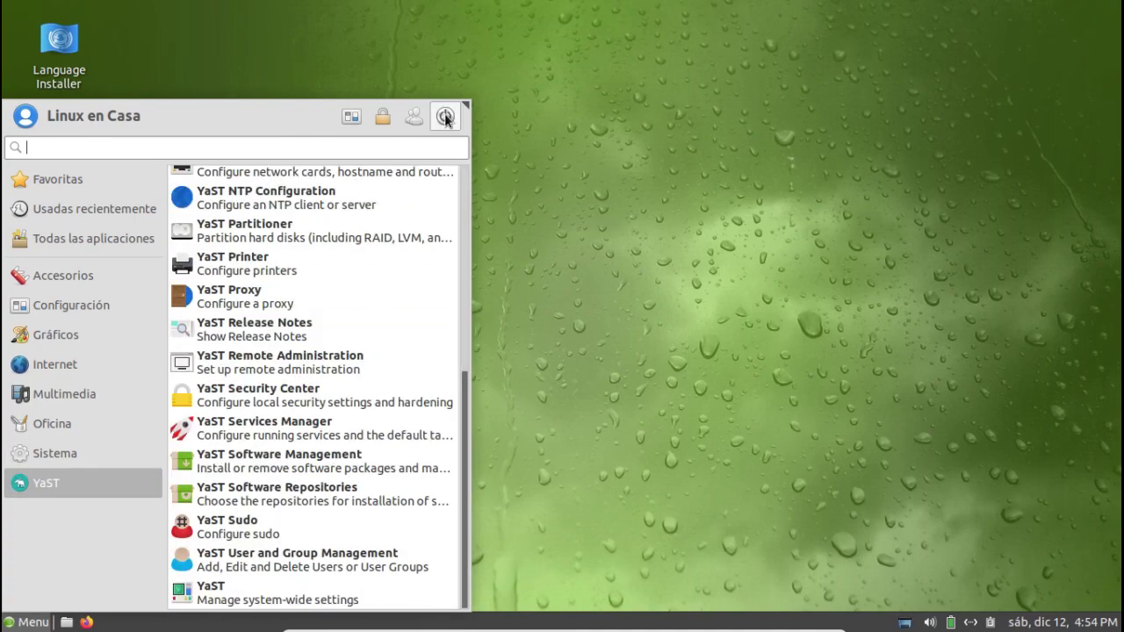
Shut down the installed GeckoLinux system from its session options.
{"action": "left_click", "coordinate": [446, 119]}
{"action": "left_click", "coordinate": [685, 254]}
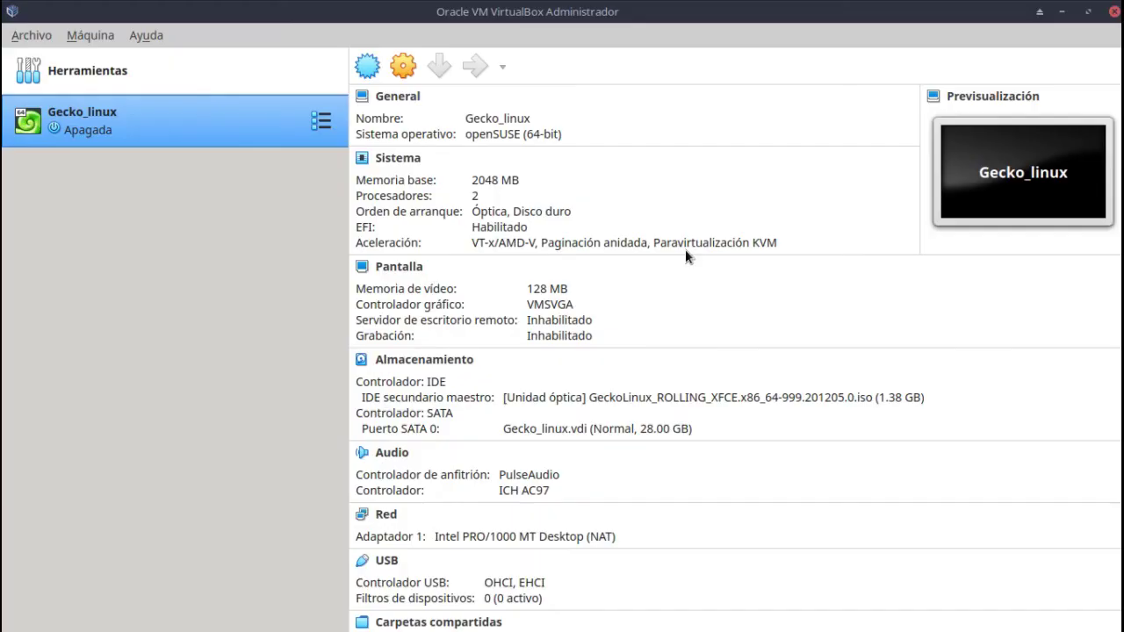